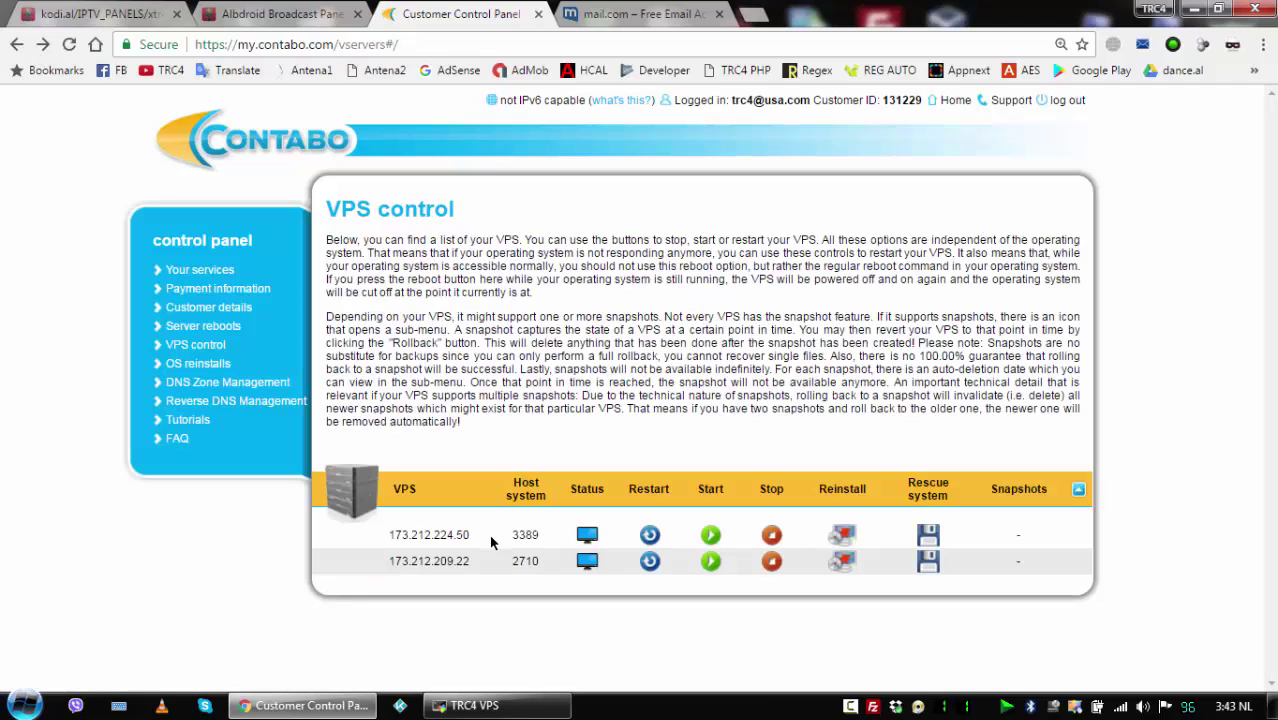
Reinstall 173.212.224.50 with Ubuntu 14.04 (64 bit) and the Webmin + LAMP panel.
{"action": "left_click", "coordinate": [843, 536]}
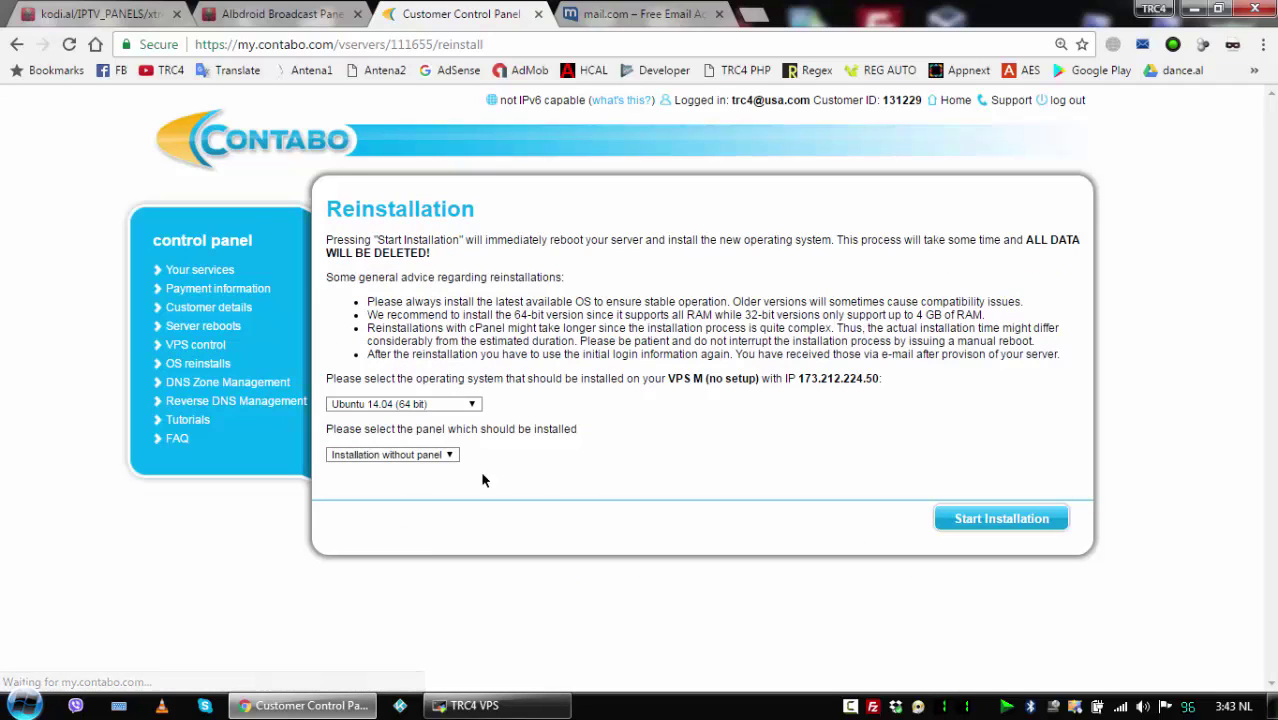
{"action": "left_click", "coordinate": [433, 454]}
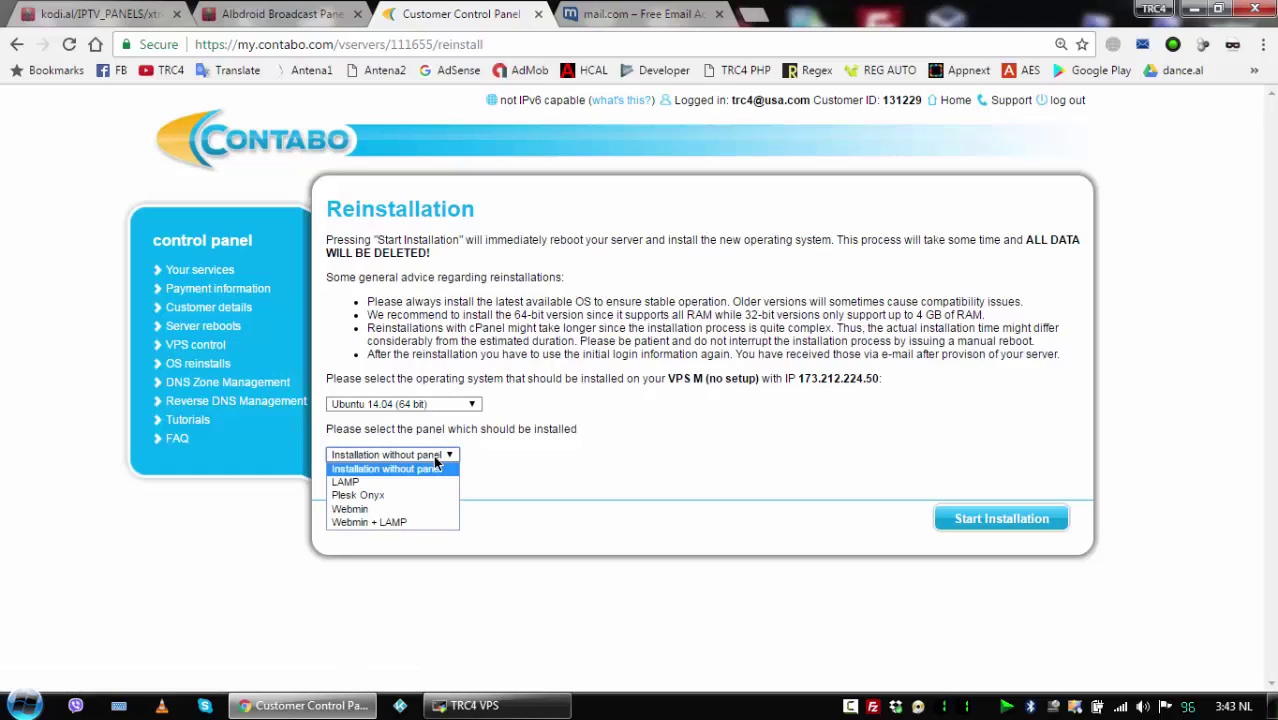
{"action": "left_click", "coordinate": [412, 522]}
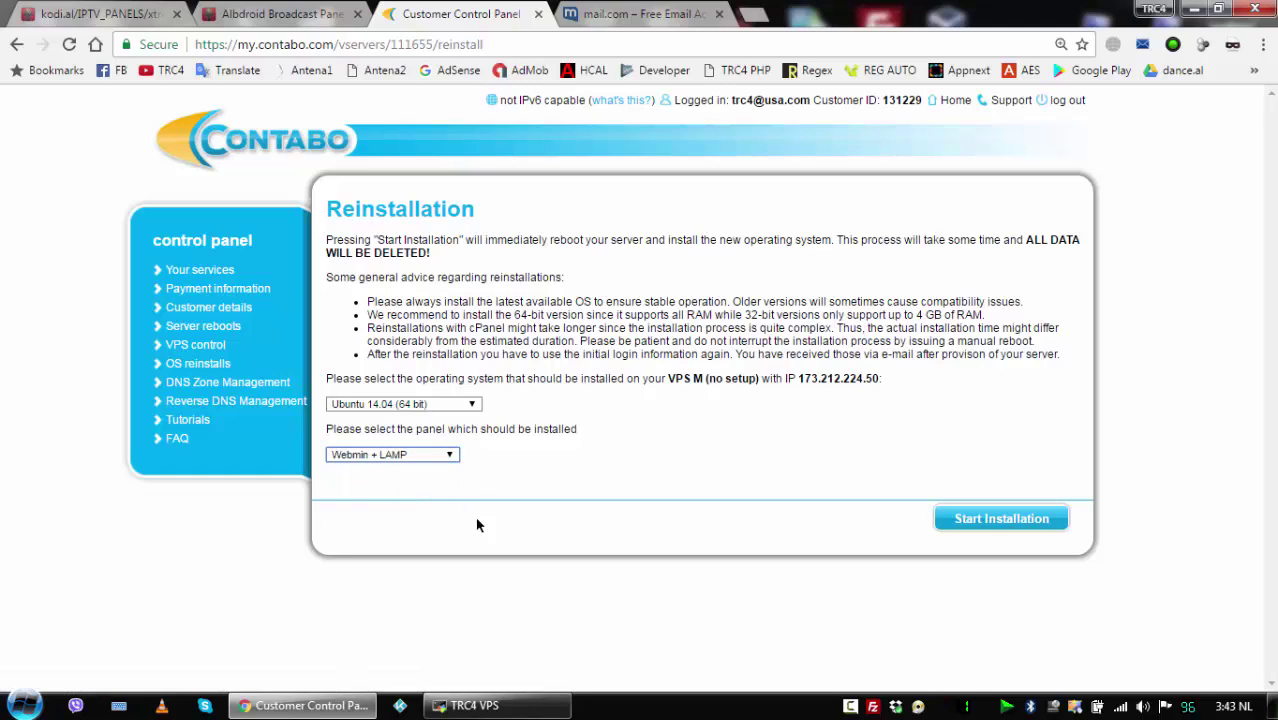
{"action": "left_click", "coordinate": [976, 529]}
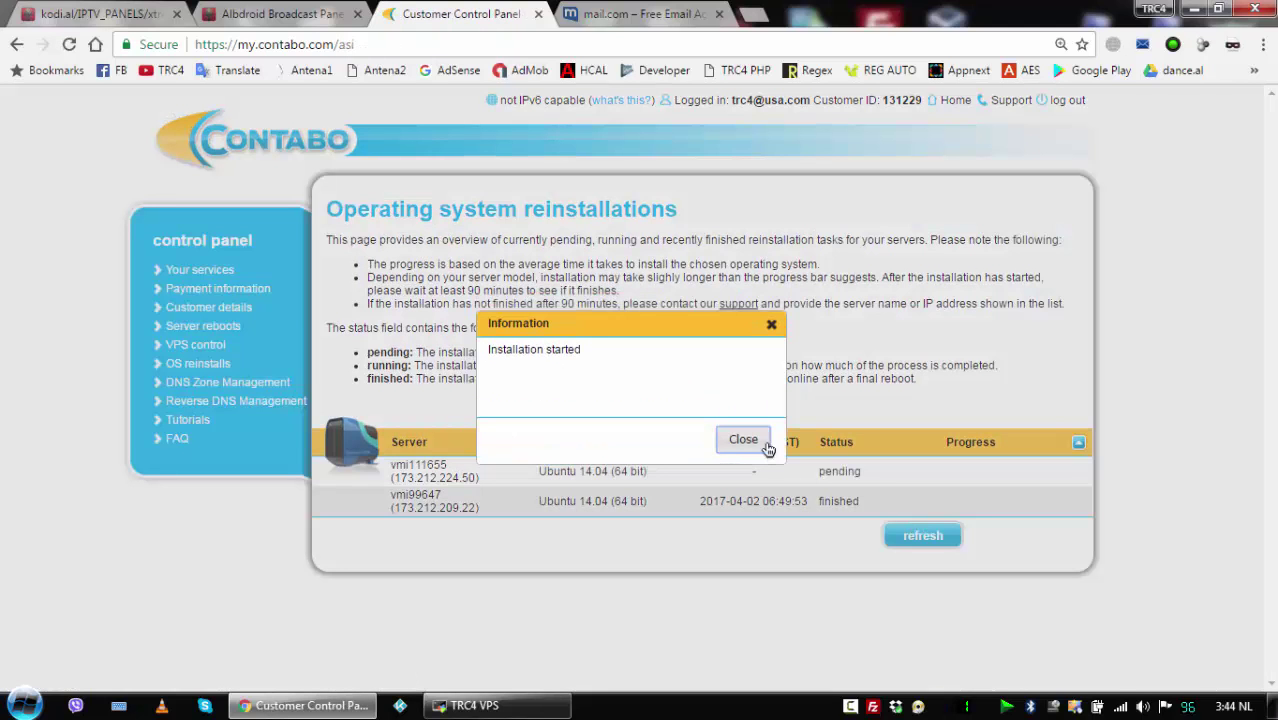
Close the installation notice and wait until the Ubuntu 14.04 reinstall shows finished.
{"action": "left_click", "coordinate": [746, 443]}
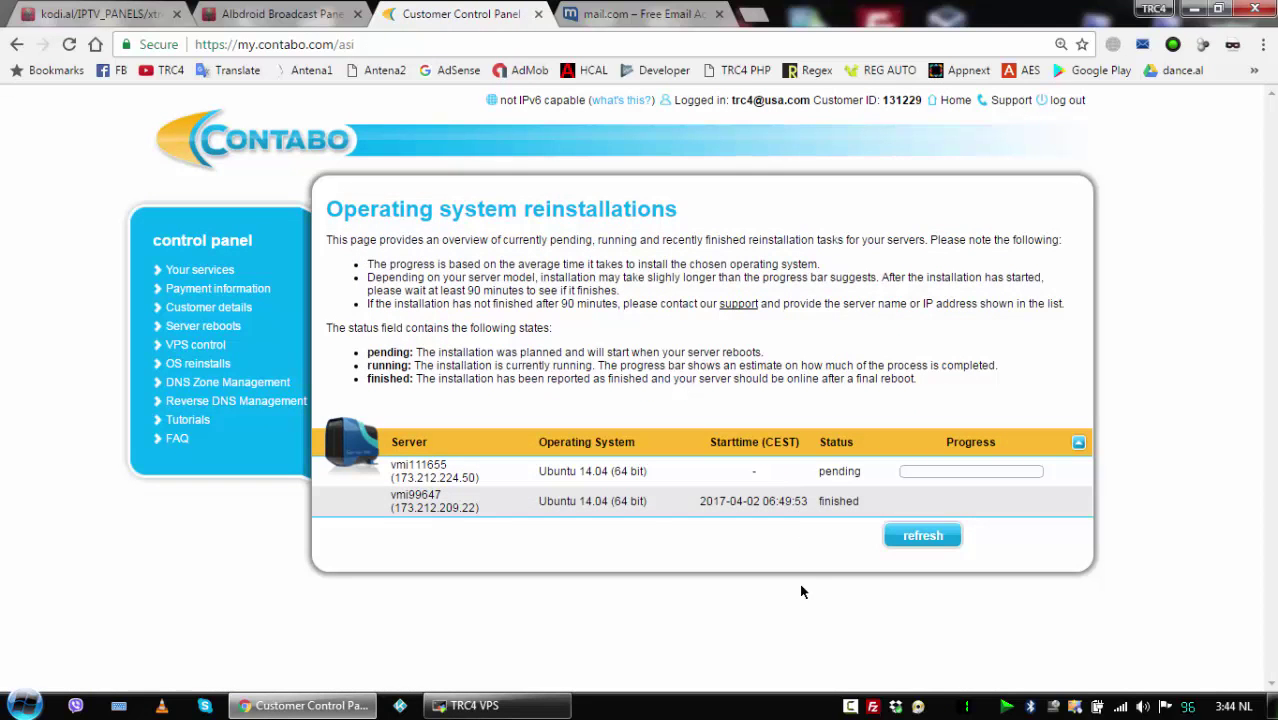
{"action": "right_click", "coordinate": [850, 706]}
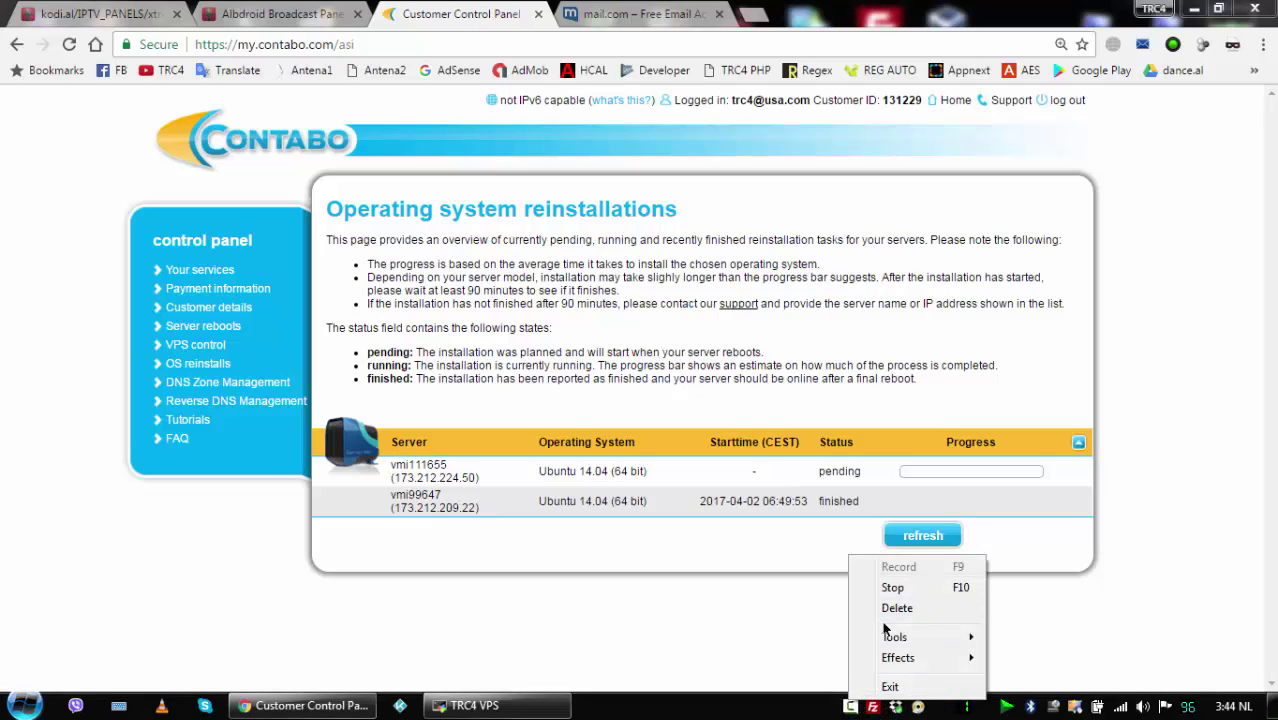
{"action": "mouse_move", "coordinate": [885, 663]}
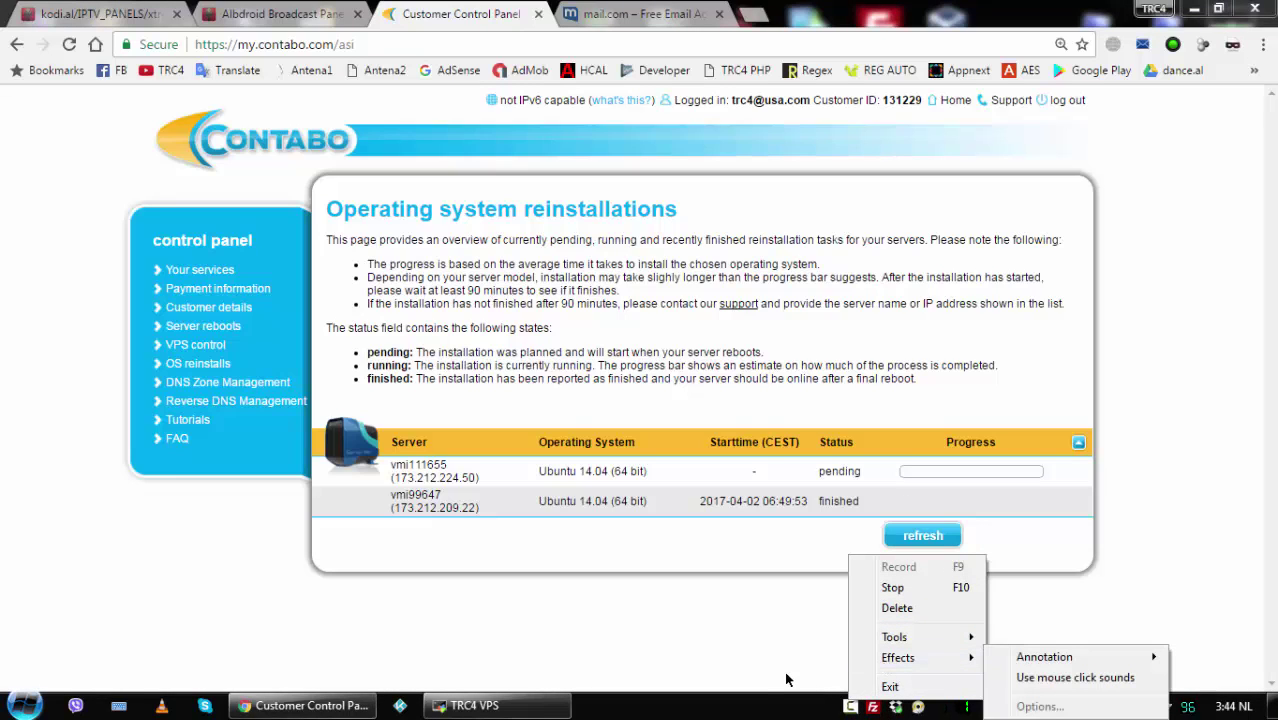
{"action": "left_click", "coordinate": [756, 708]}
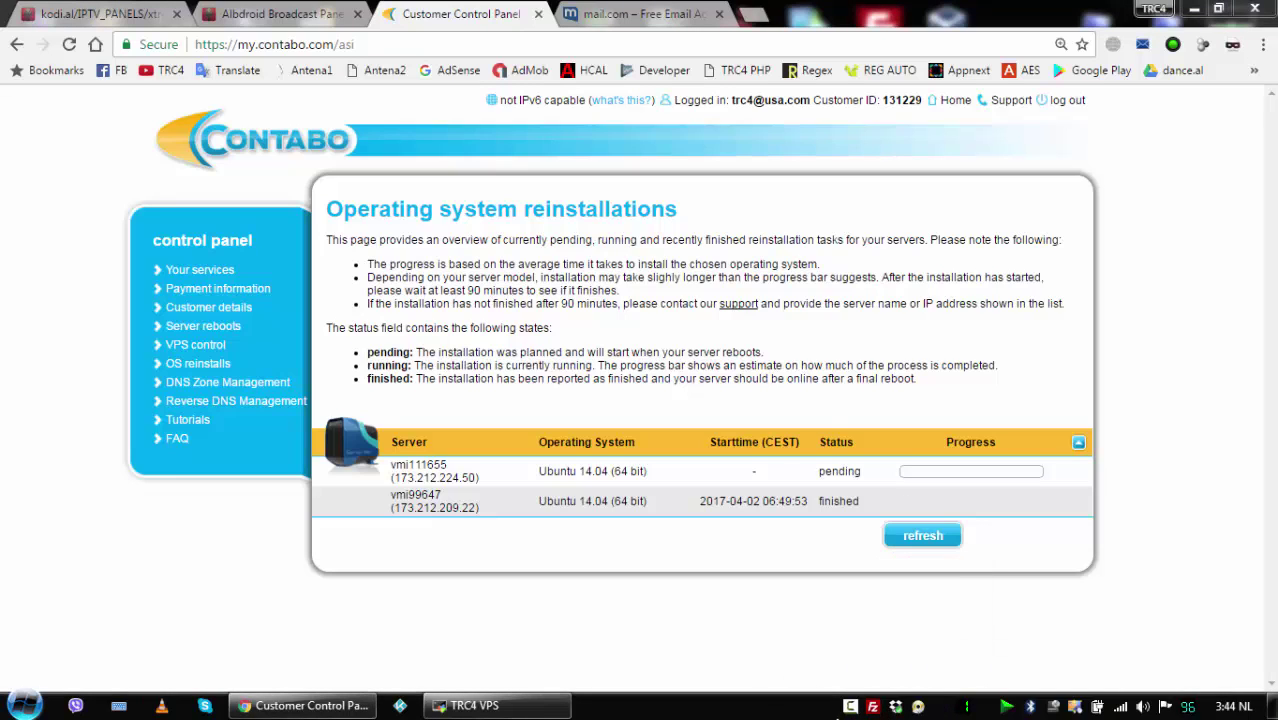
{"action": "left_click", "coordinate": [850, 706]}
{"action": "left_click", "coordinate": [1191, 620]}
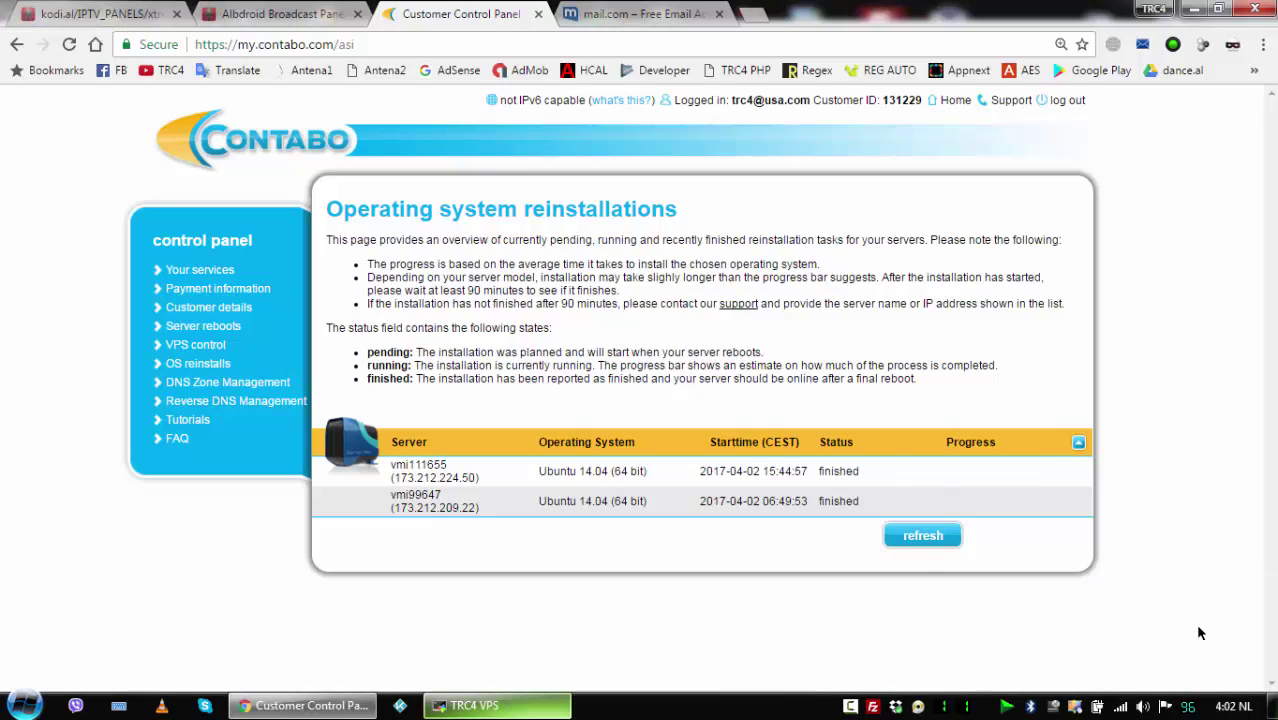
Enter server name Balancing plus the SSH and MySQL root passwords in Add New Server.
{"action": "left_click", "coordinate": [922, 537]}
{"action": "left_click", "coordinate": [290, 14]}
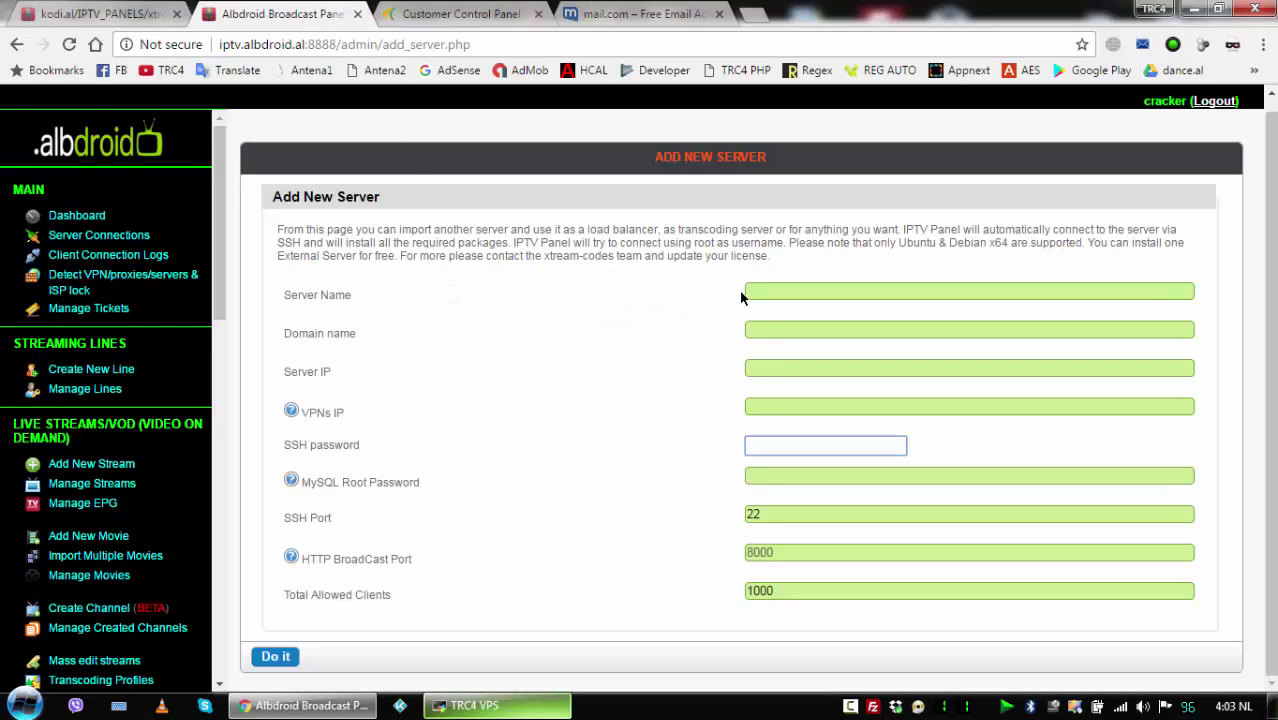
{"action": "left_click", "coordinate": [637, 367]}
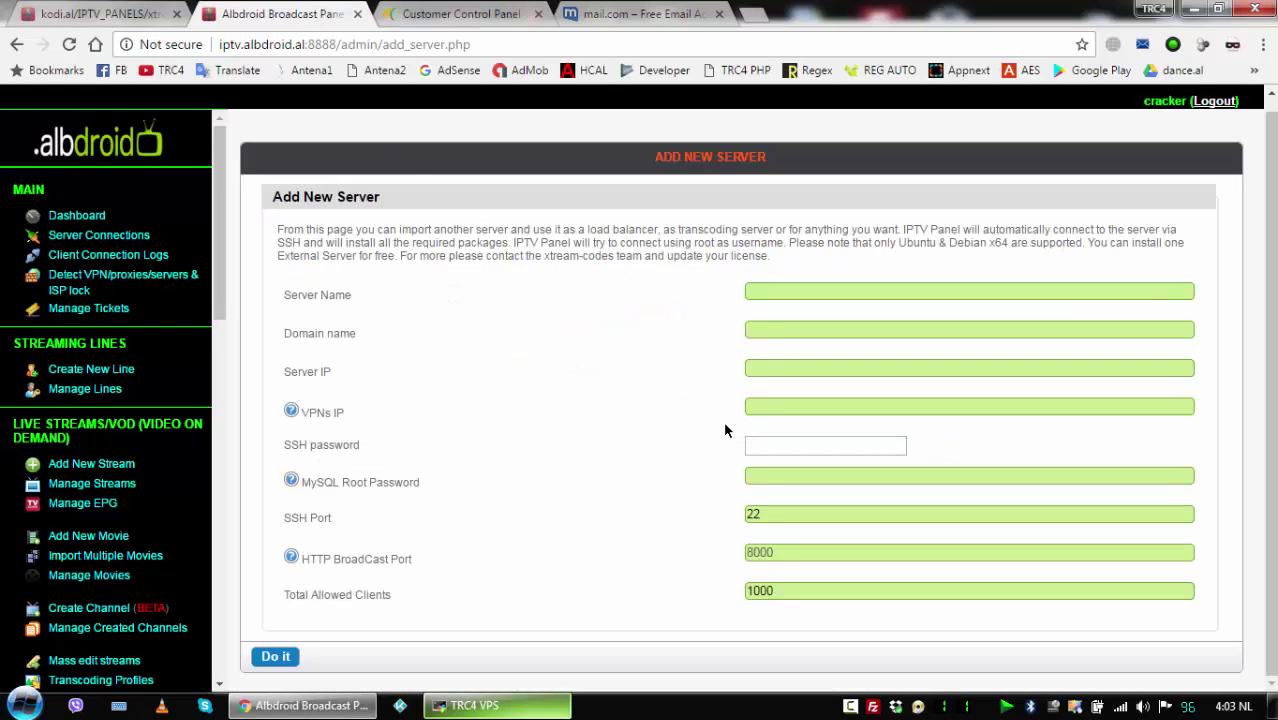
{"action": "left_click", "coordinate": [837, 297]}
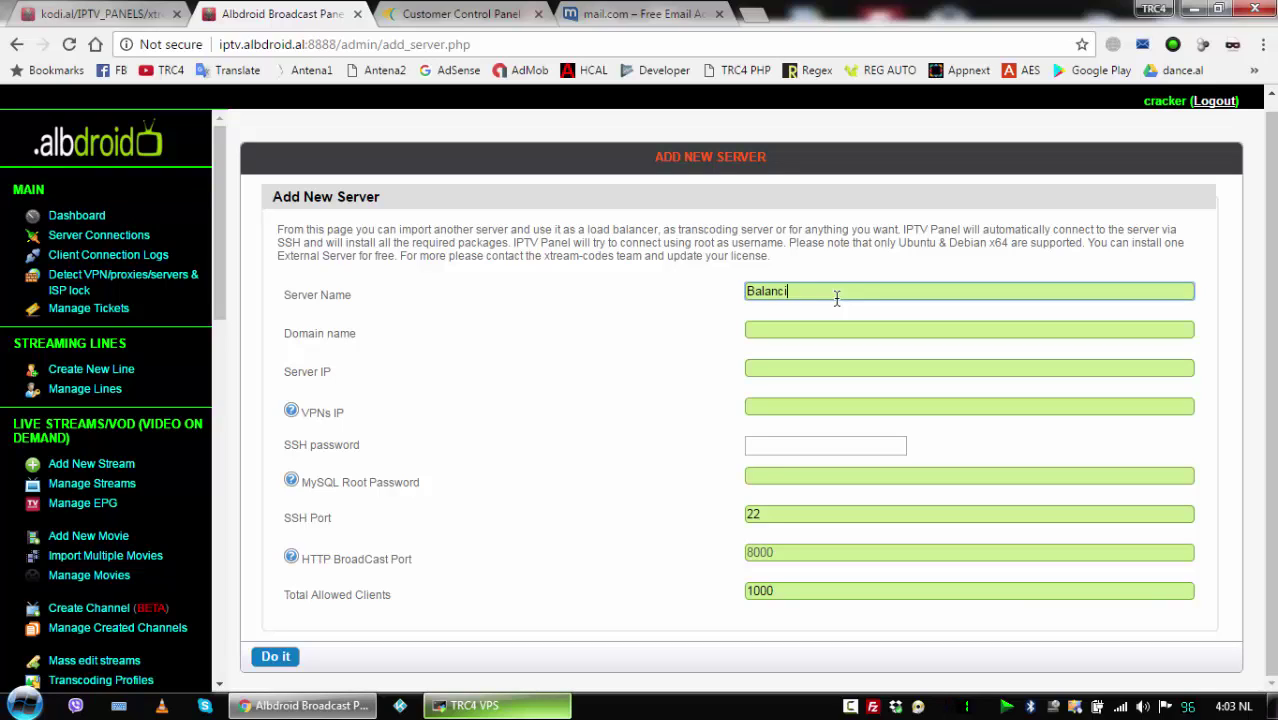
{"action": "type", "text": "g"}
{"action": "left_click", "coordinate": [770, 445]}
{"action": "key", "text": "ctrl+v"}
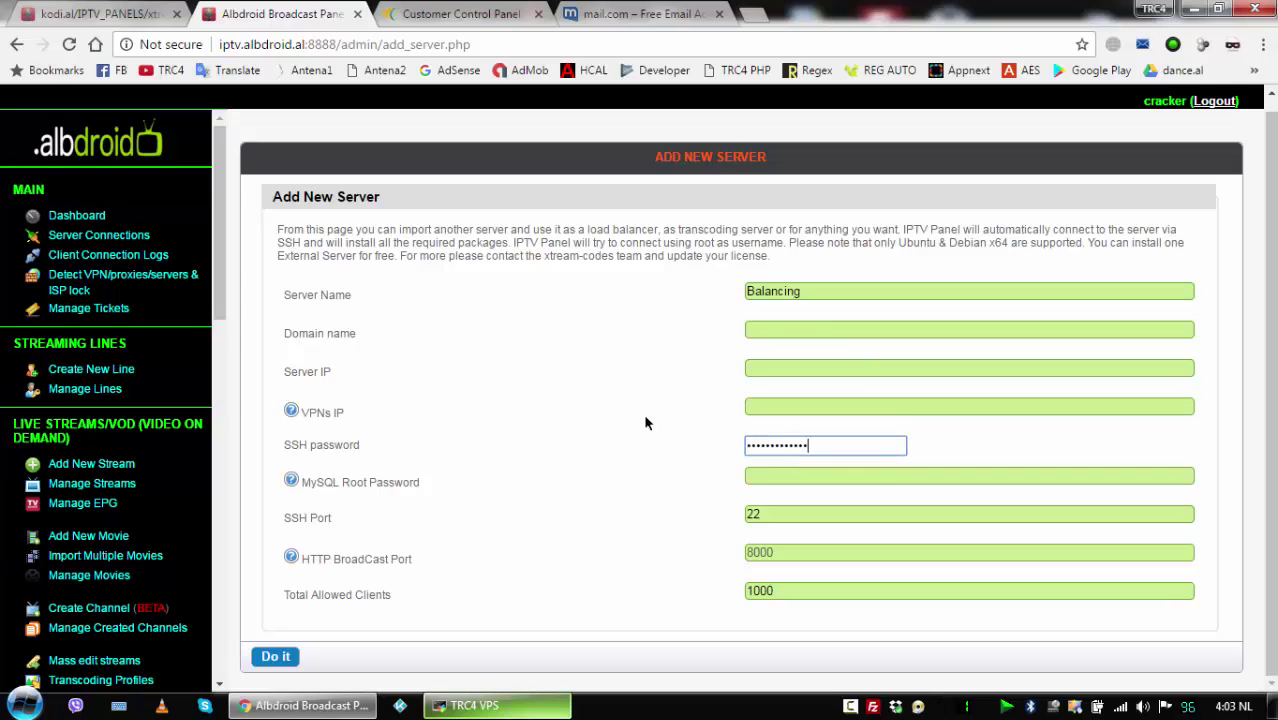
{"action": "left_click", "coordinate": [773, 478]}
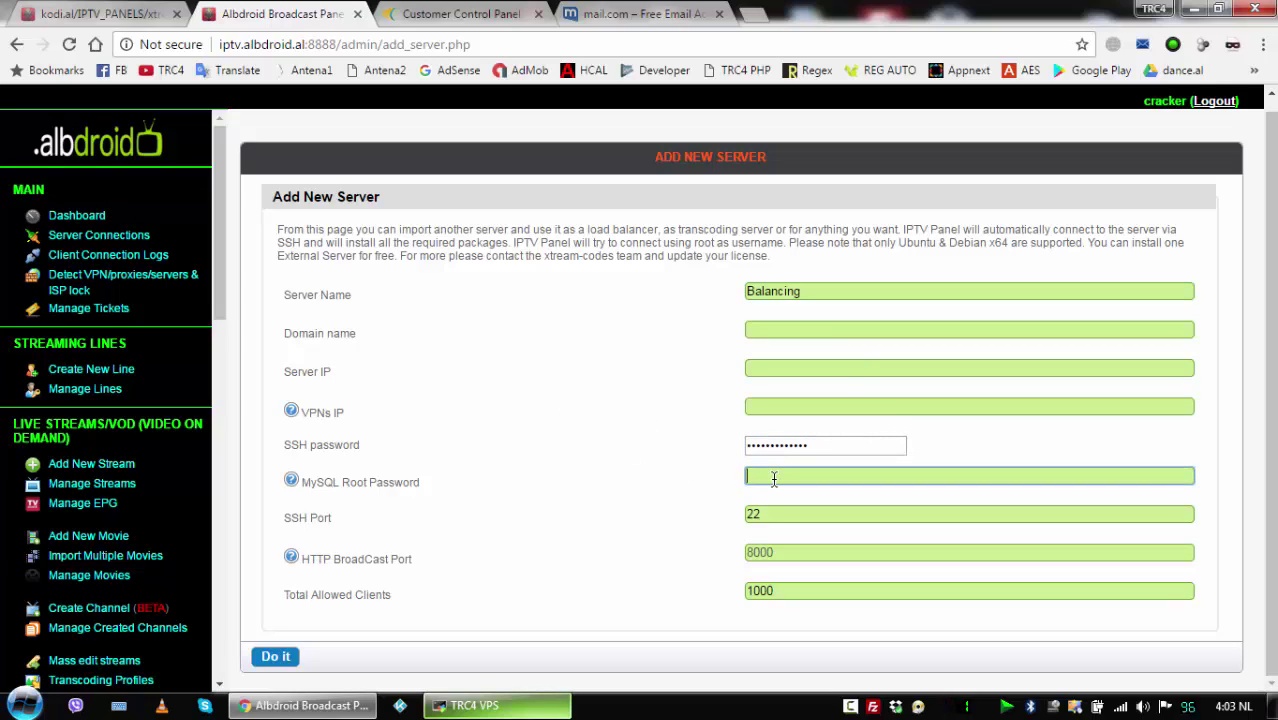
{"action": "type", "text": "123456"}
Copy the reinstalled server's IP 173.212.224.50 from Contabo's reinstallation list.
{"action": "left_click", "coordinate": [466, 15]}
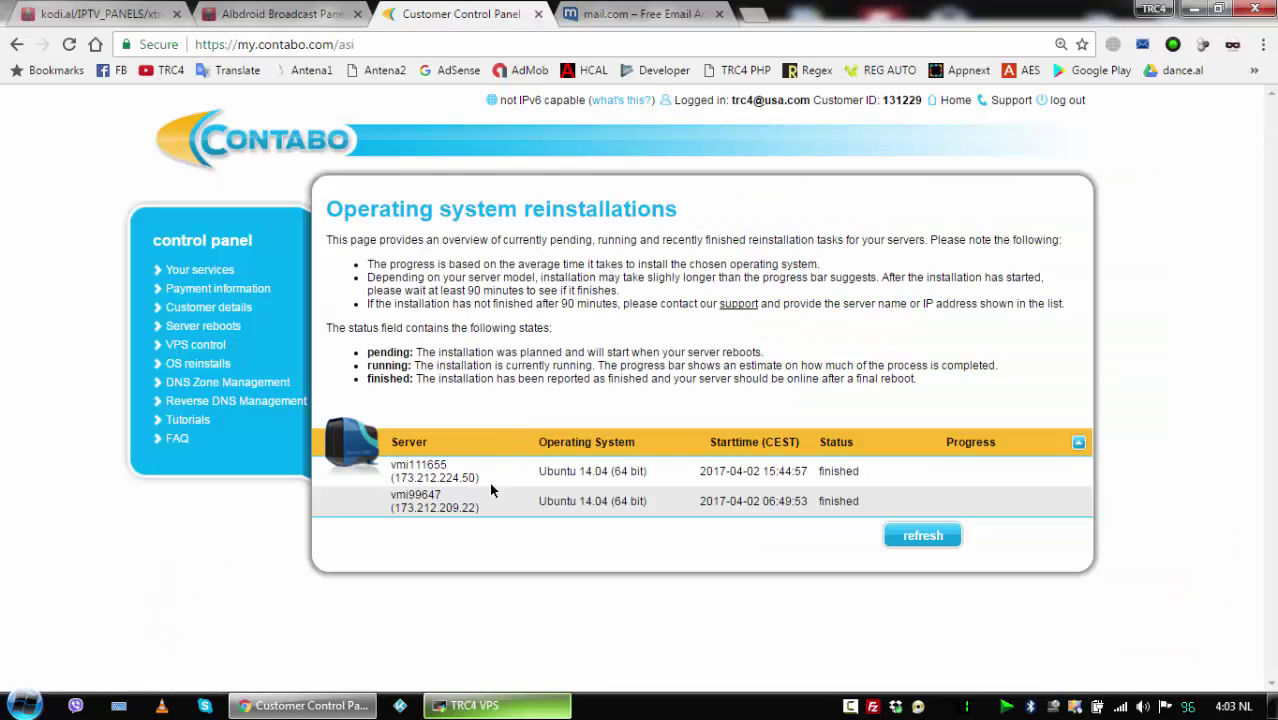
{"action": "left_click_drag", "start_coordinate": [474, 481], "coordinate": [398, 479]}
{"action": "right_click", "coordinate": [398, 478]}
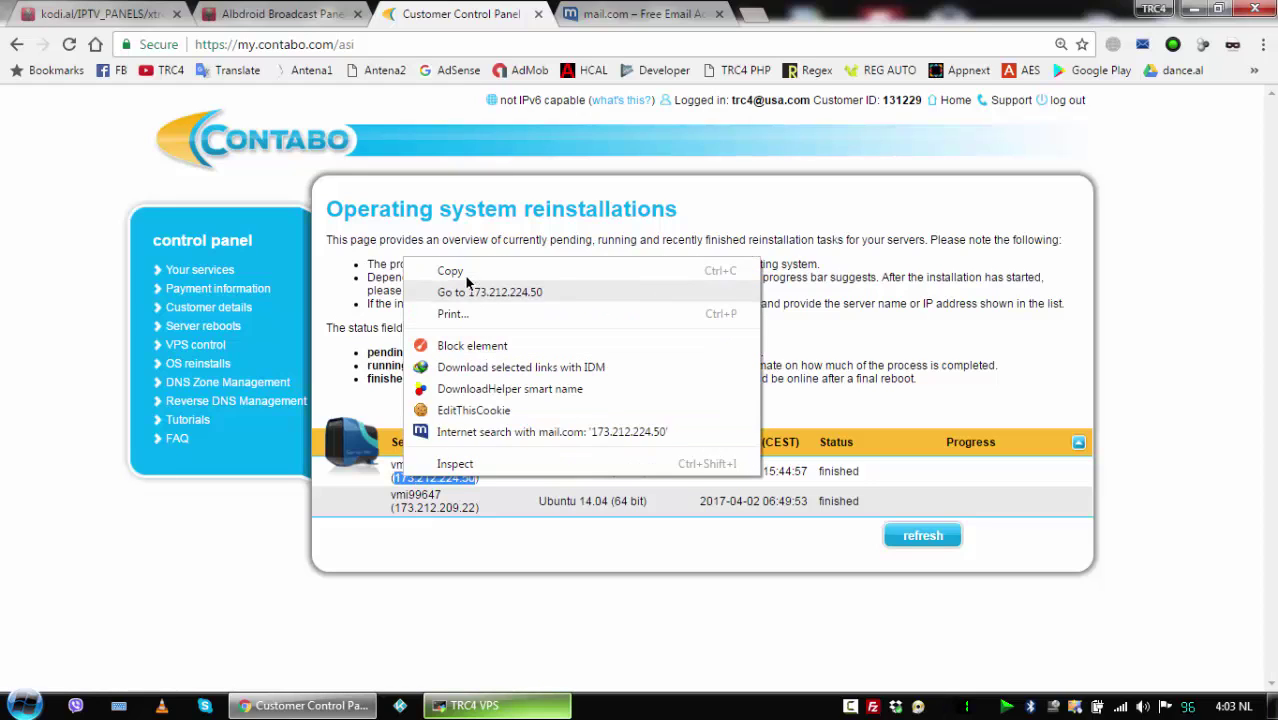
{"action": "left_click", "coordinate": [549, 265]}
{"action": "left_click", "coordinate": [294, 15]}
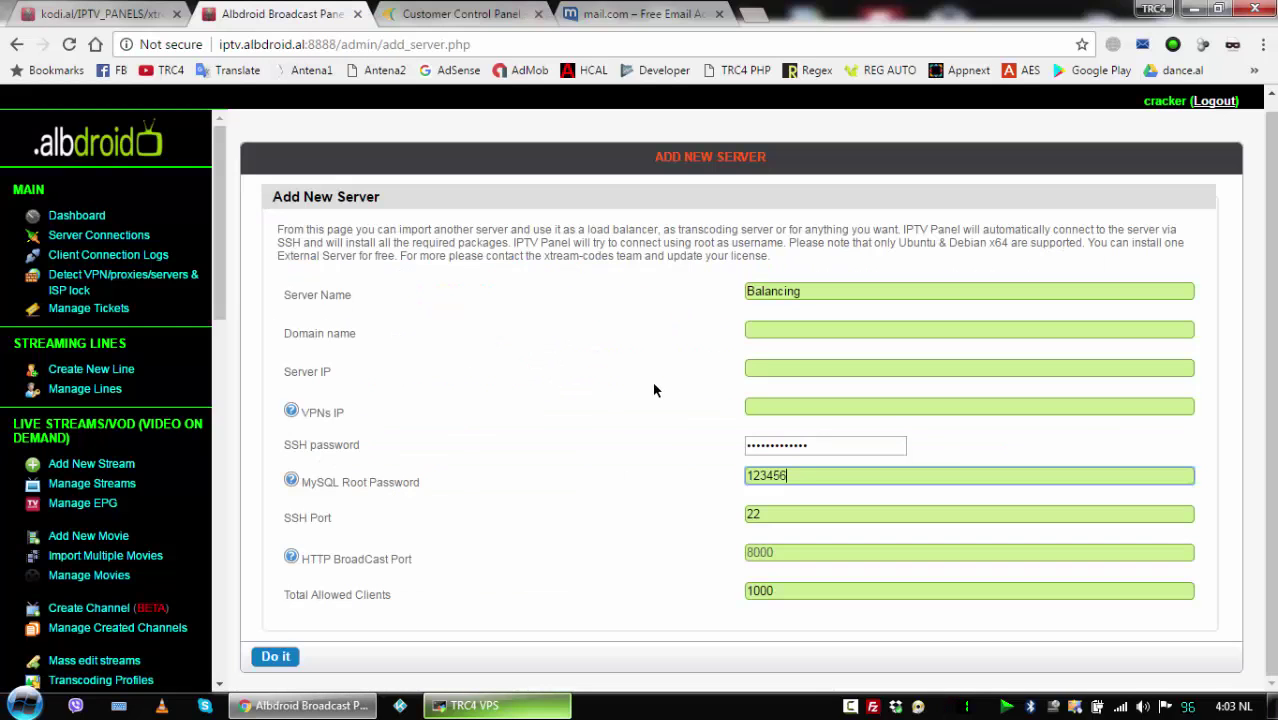
Paste 173.212.224.50 as the Server IP and submit the Balancing server.
{"action": "left_click", "coordinate": [777, 367]}
{"action": "right_click", "coordinate": [777, 368]}
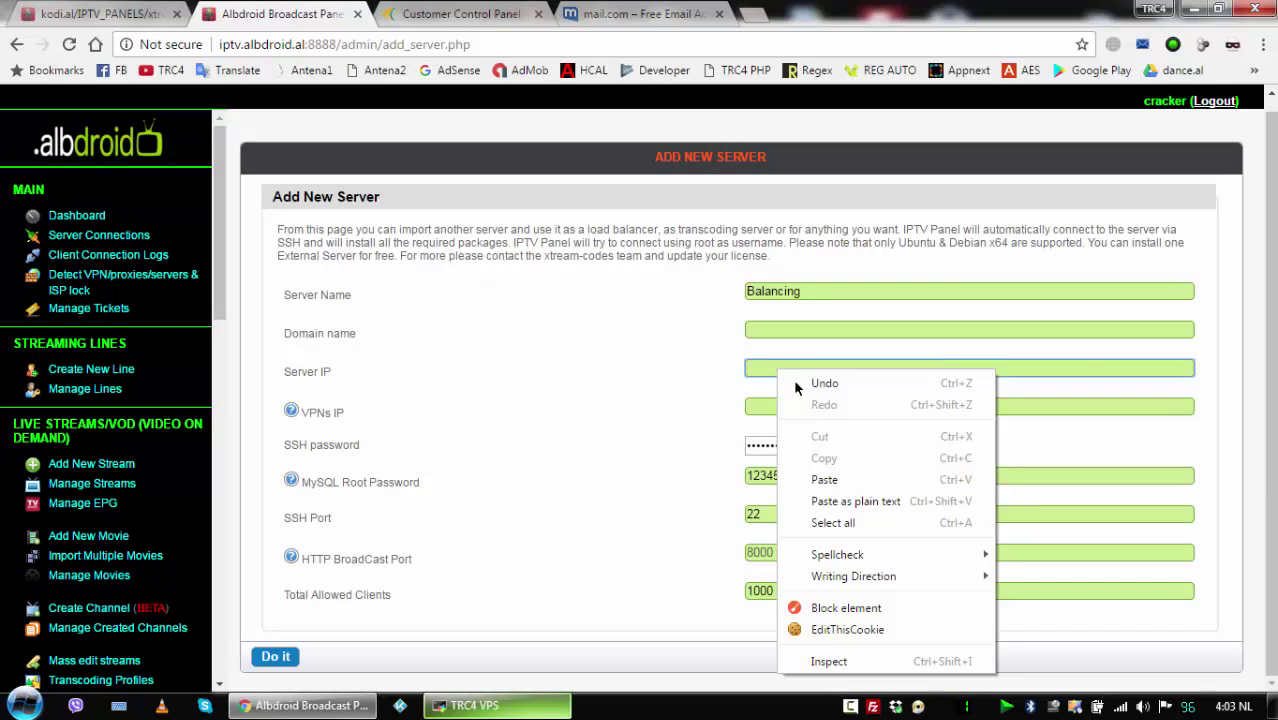
{"action": "left_click", "coordinate": [830, 480]}
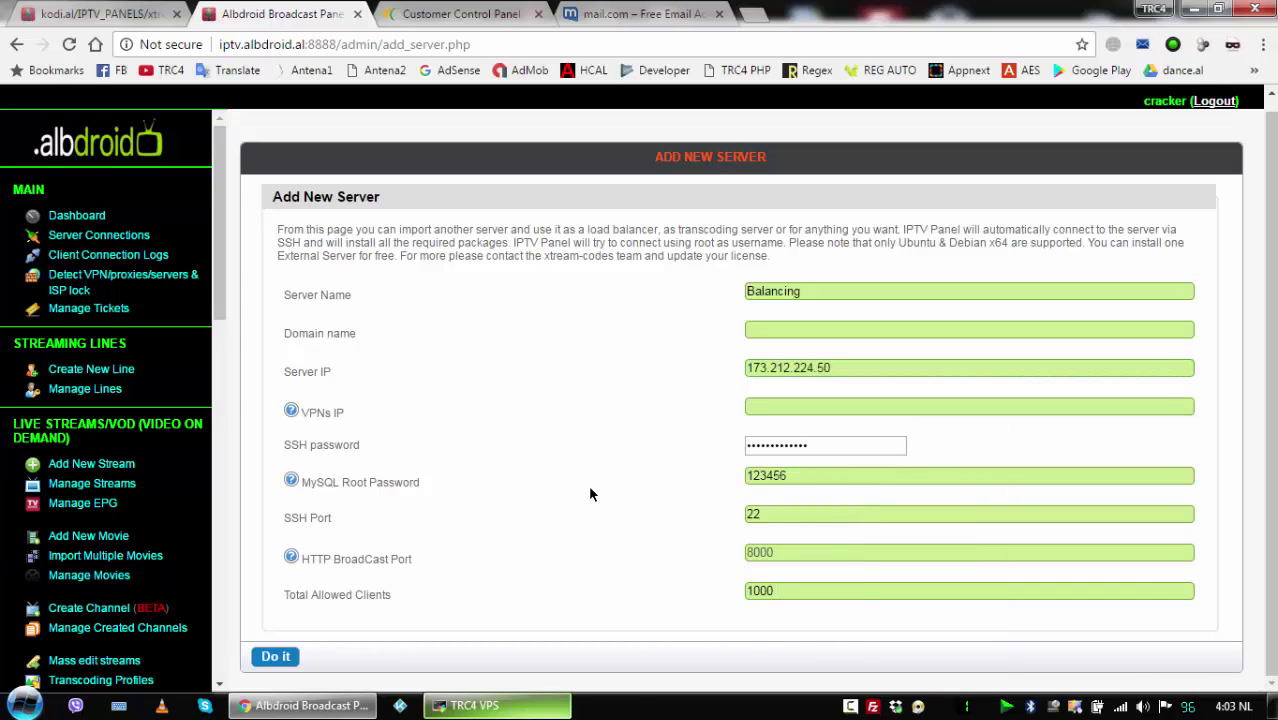
{"action": "left_click", "coordinate": [277, 657]}
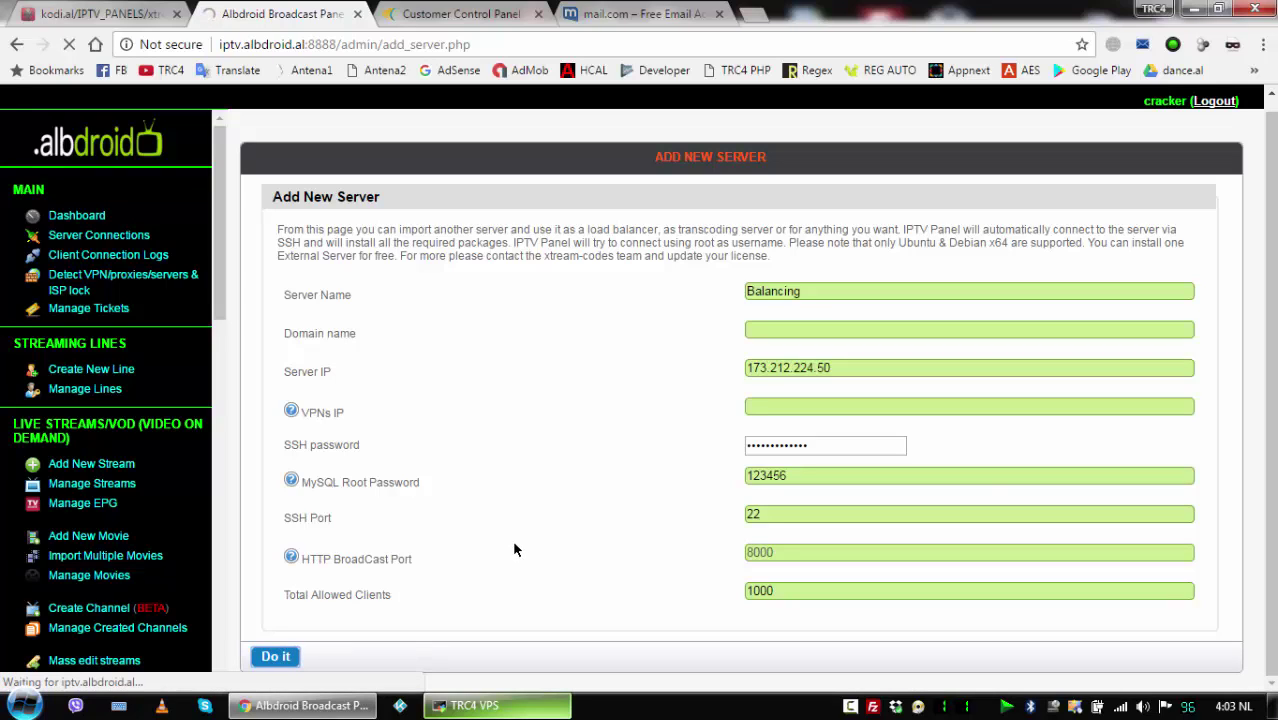
{"action": "left_click", "coordinate": [494, 703]}
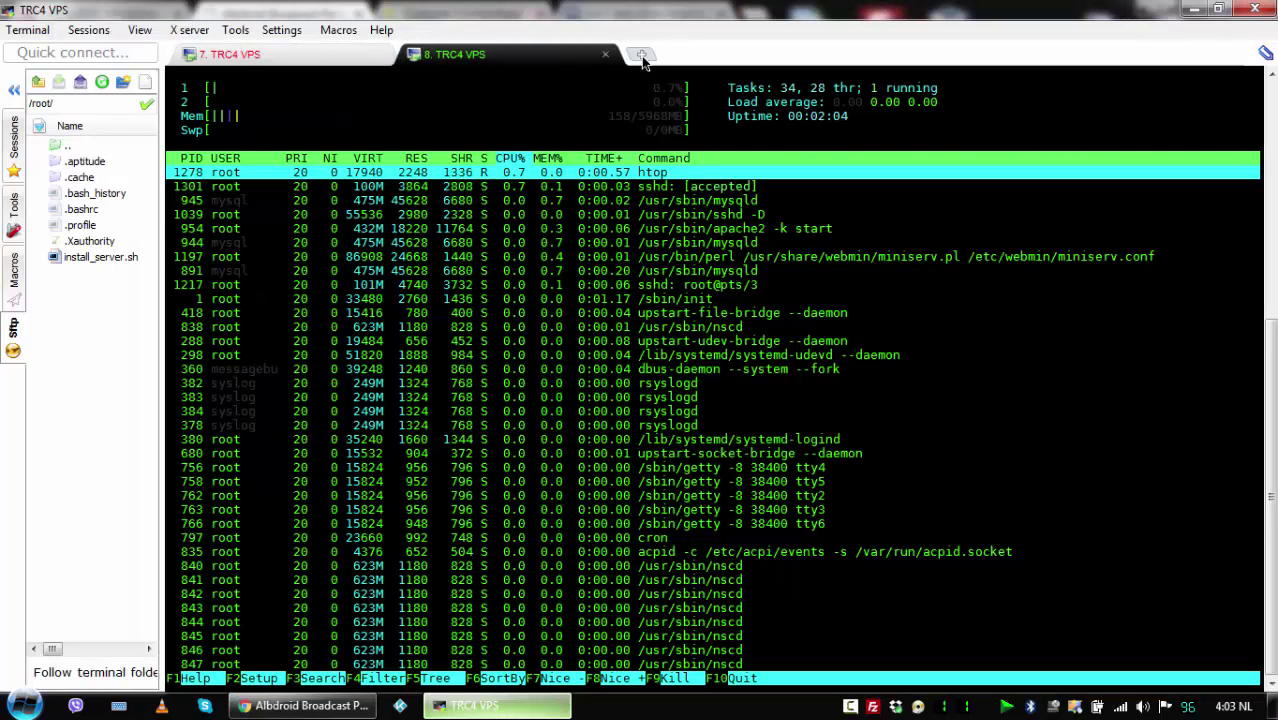
Connect to the SXT VPS saved session and browse its processes in htop.
{"action": "left_click", "coordinate": [641, 54]}
{"action": "double_click", "coordinate": [112, 128]}
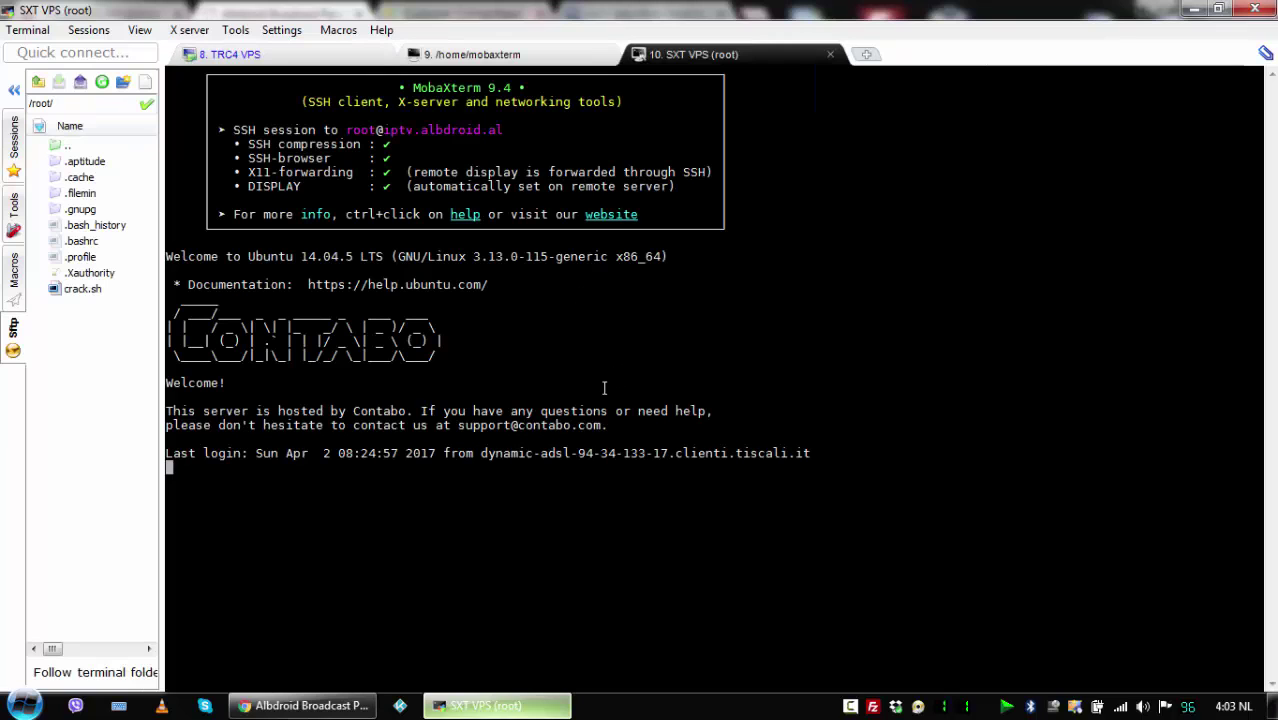
{"action": "type", "text": "htop"}
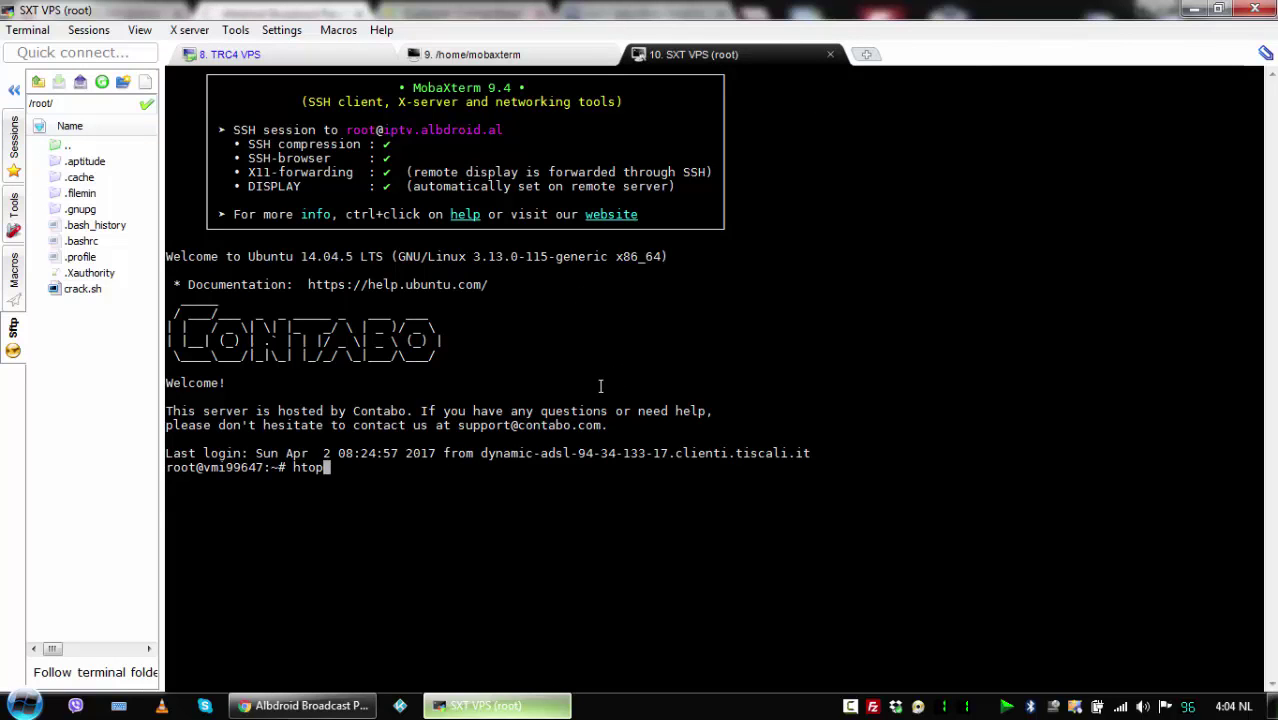
{"action": "key", "text": "Return"}
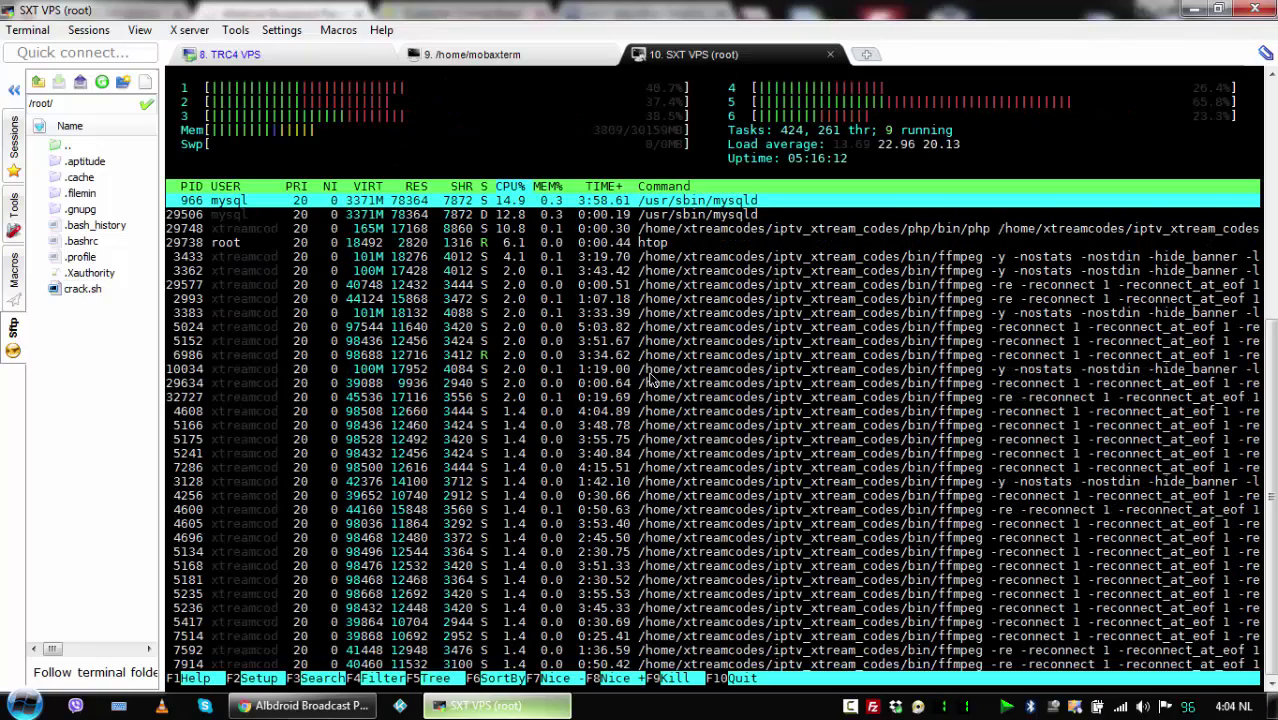
{"action": "left_click", "coordinate": [493, 62]}
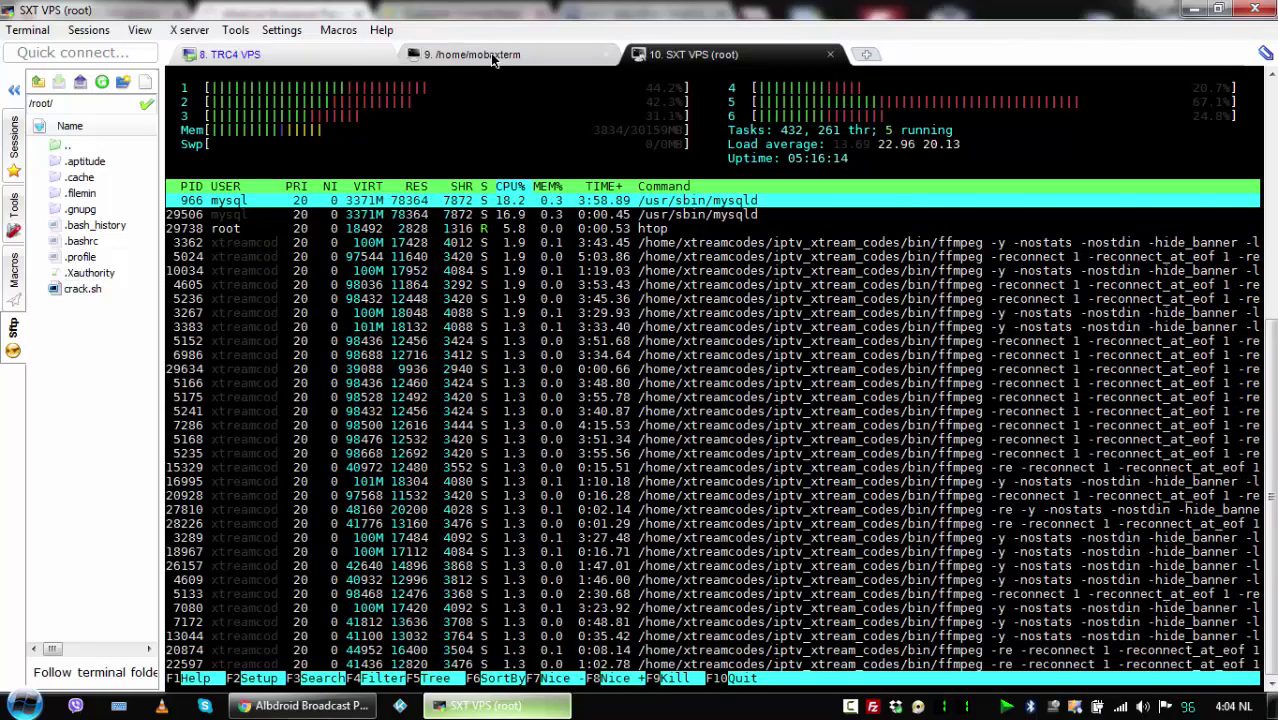
{"action": "left_click", "coordinate": [605, 54]}
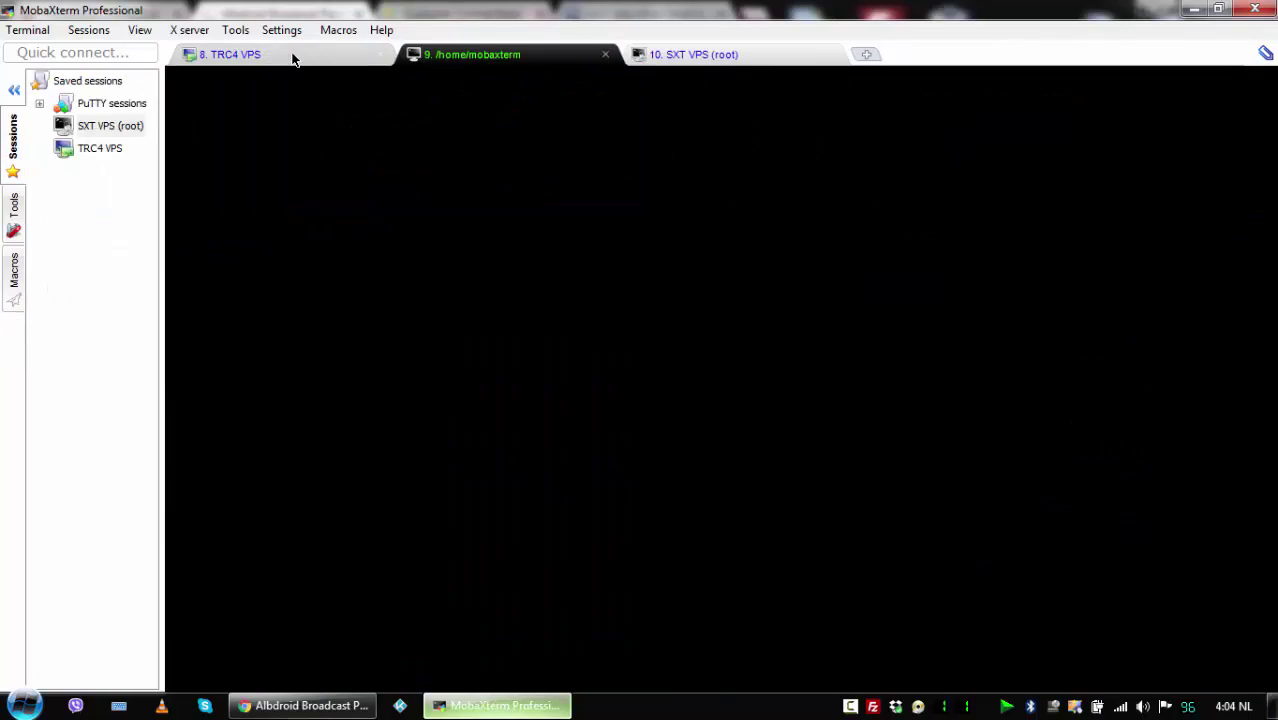
{"action": "left_click", "coordinate": [291, 56]}
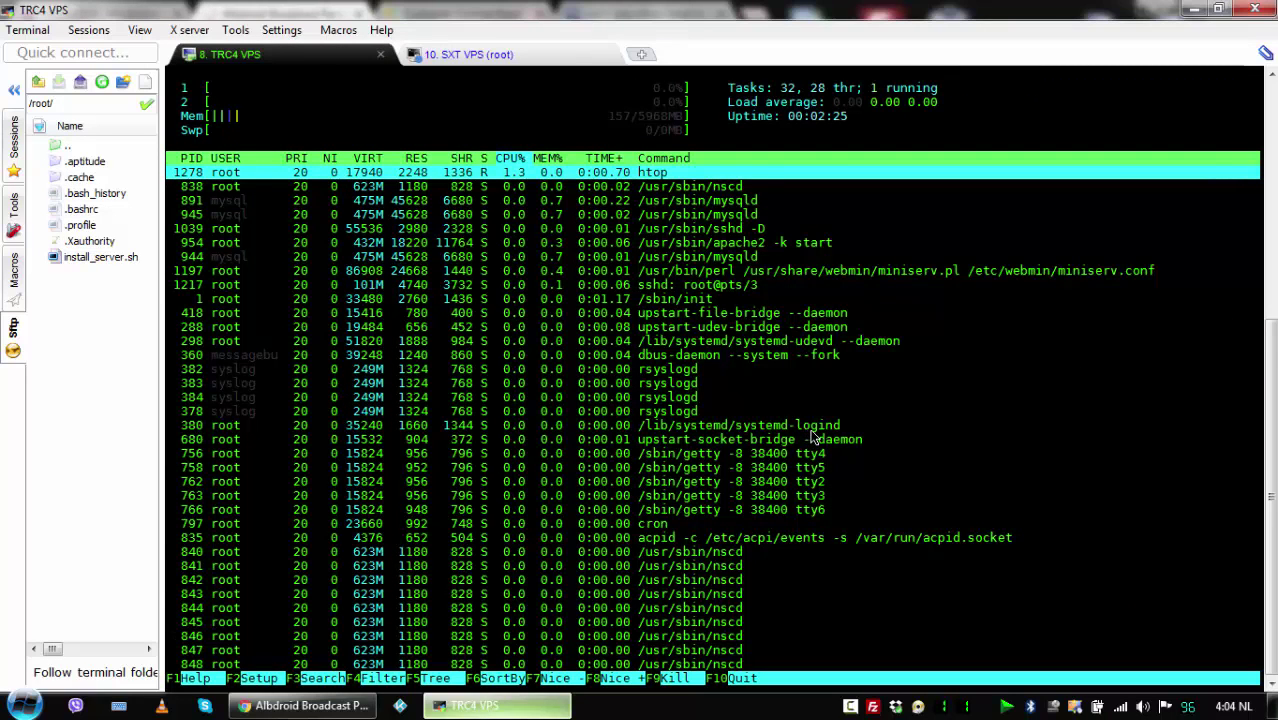
{"action": "key", "text": "Down"}
{"action": "key", "text": "Down"}
{"action": "key", "text": "Down"}
{"action": "key", "text": "Down"}
{"action": "key", "text": "Down"}
{"action": "key", "text": "Down"}
{"action": "key", "text": "Down"}
{"action": "key", "text": "Down"}
{"action": "key", "text": "Down"}
{"action": "key", "text": "Down"}
{"action": "key", "text": "Down"}
{"action": "key", "text": "Down"}
{"action": "key", "text": "Home"}
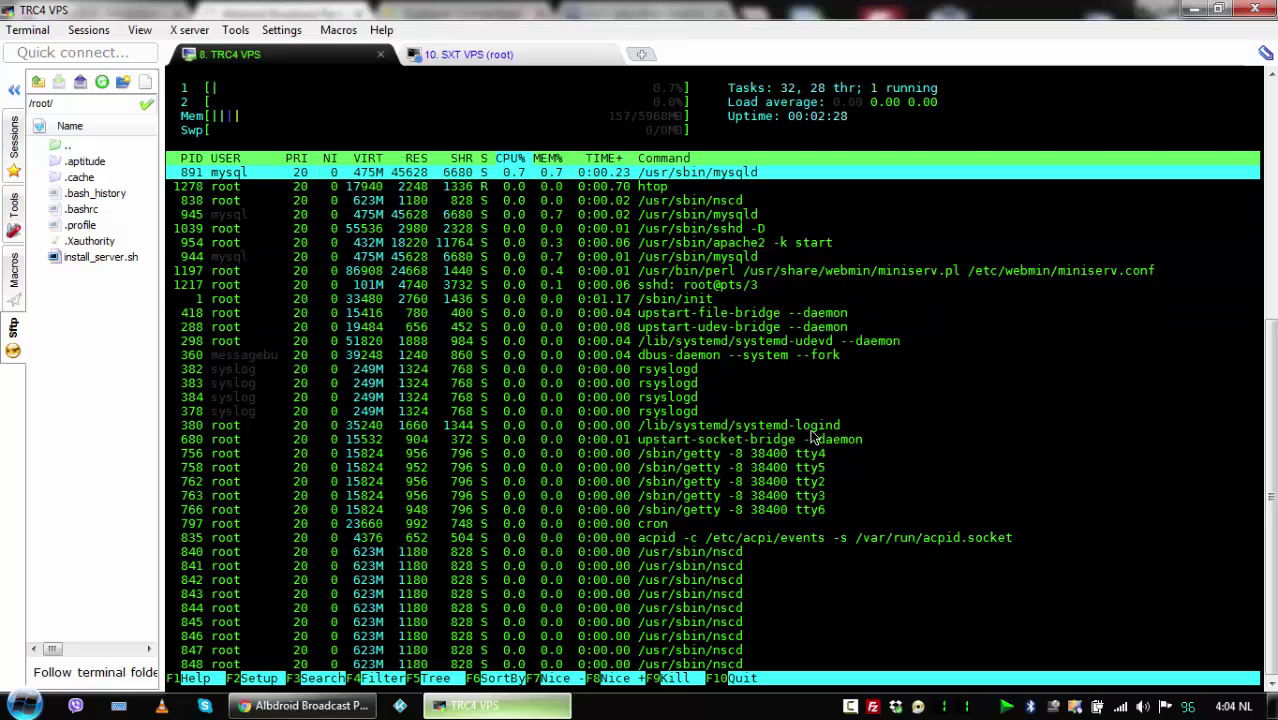
{"action": "key", "text": "Down"}
{"action": "key", "text": "Down"}
{"action": "key", "text": "Down"}
{"action": "key", "text": "Down"}
{"action": "key", "text": "Down"}
{"action": "key", "text": "Down"}
{"action": "key", "text": "Down"}
{"action": "key", "text": "Down"}
{"action": "key", "text": "Down"}
{"action": "key", "text": "Down"}
{"action": "key", "text": "Down"}
{"action": "key", "text": "Down"}
{"action": "key", "text": "Down"}
{"action": "key", "text": "Down"}
{"action": "key", "text": "Down"}
{"action": "key", "text": "Down"}
{"action": "key", "text": "Down"}
{"action": "key", "text": "Down"}
{"action": "key", "text": "Down"}
{"action": "key", "text": "Down"}
{"action": "key", "text": "Down"}
{"action": "key", "text": "Down"}
{"action": "key", "text": "Down"}
{"action": "key", "text": "Down"}
{"action": "key", "text": "Down"}
{"action": "key", "text": "Down"}
{"action": "key", "text": "Down"}
{"action": "key", "text": "Down"}
{"action": "key", "text": "Down"}
{"action": "key", "text": "Down"}
{"action": "key", "text": "Down"}
{"action": "key", "text": "Down"}
{"action": "key", "text": "Down"}
{"action": "key", "text": "Down"}
{"action": "key", "text": "Down"}
{"action": "key", "text": "Down"}
{"action": "key", "text": "Down"}
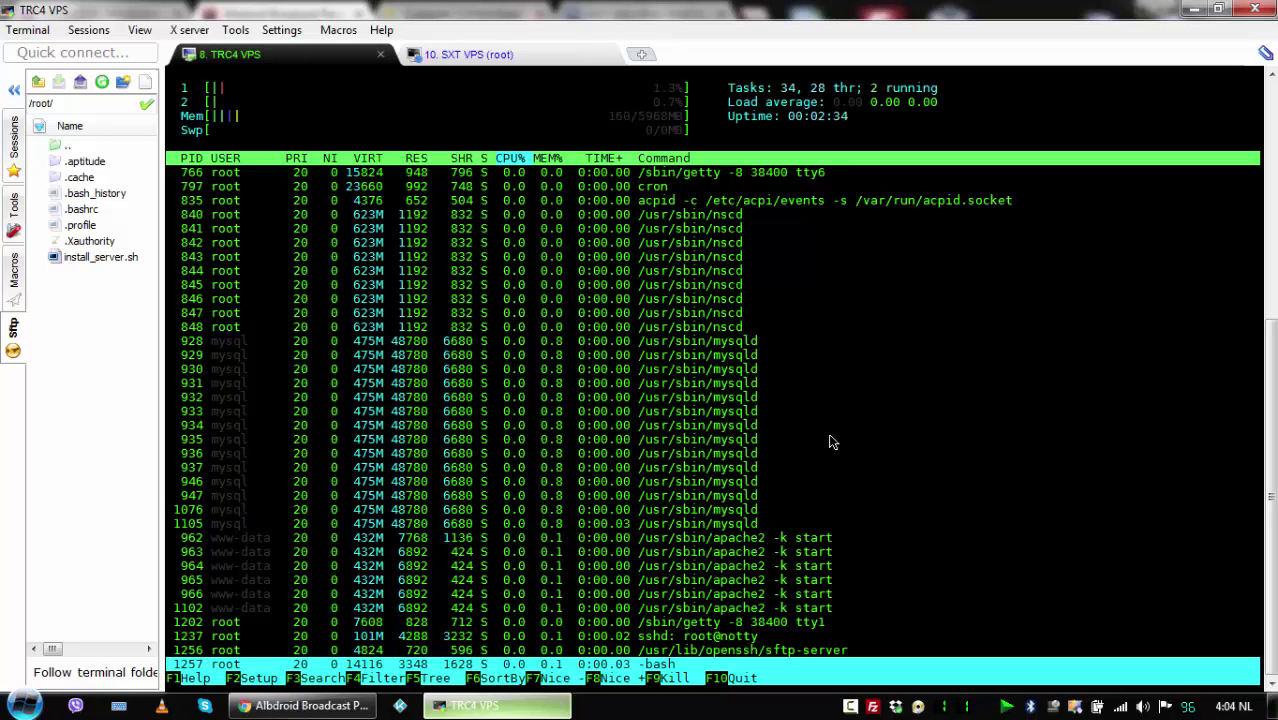
{"action": "left_click", "coordinate": [487, 52]}
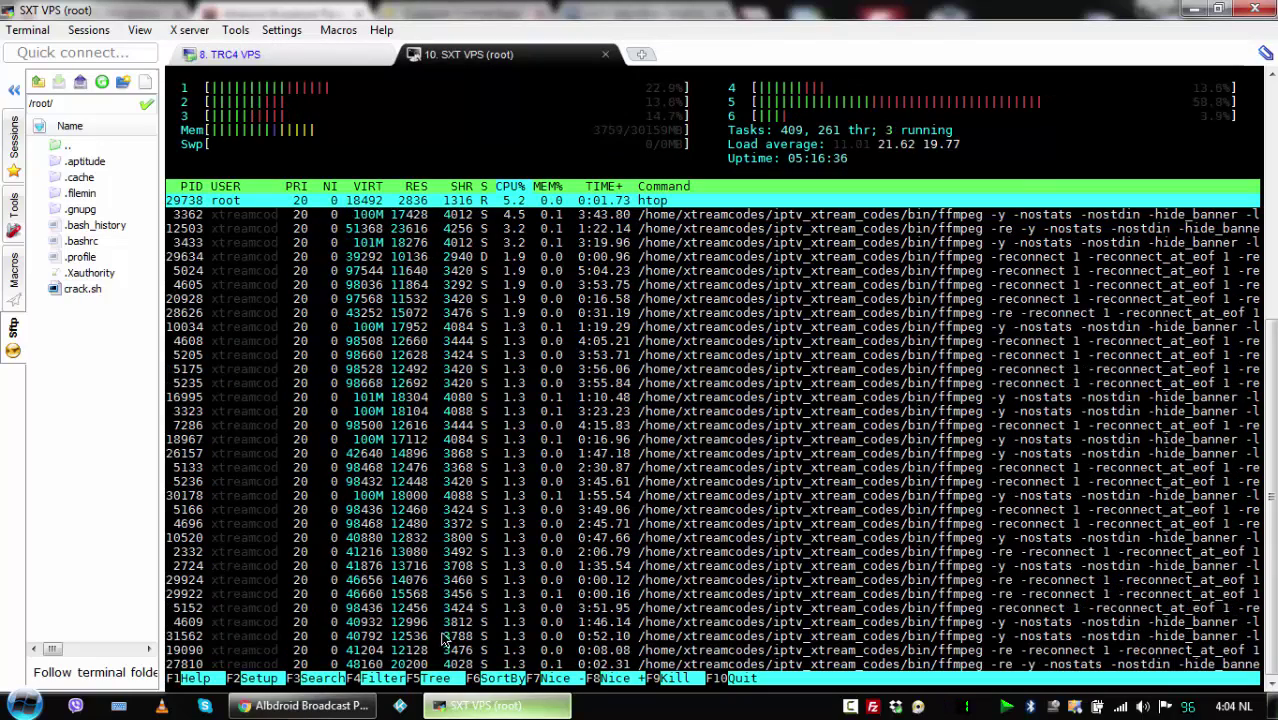
Confirm the panel reports the Balancing server added, then bring up the TRC4 VPS session.
{"action": "left_click", "coordinate": [338, 707]}
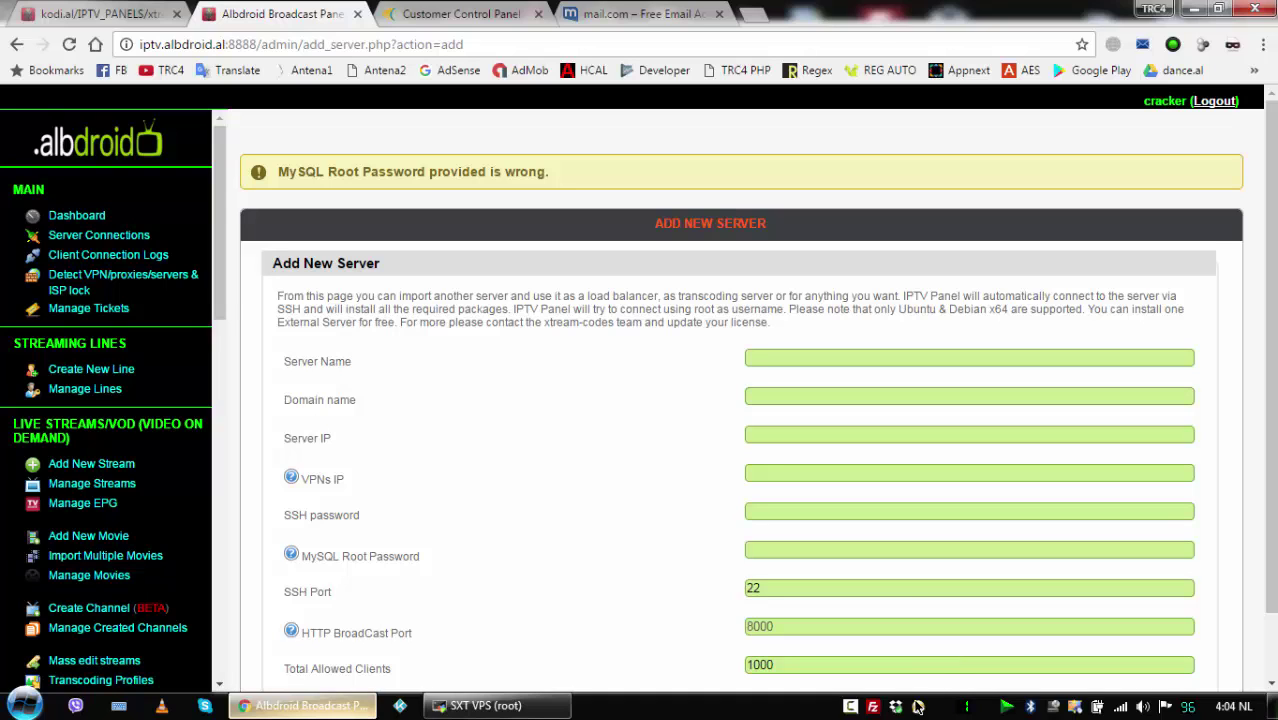
{"action": "left_click", "coordinate": [850, 707]}
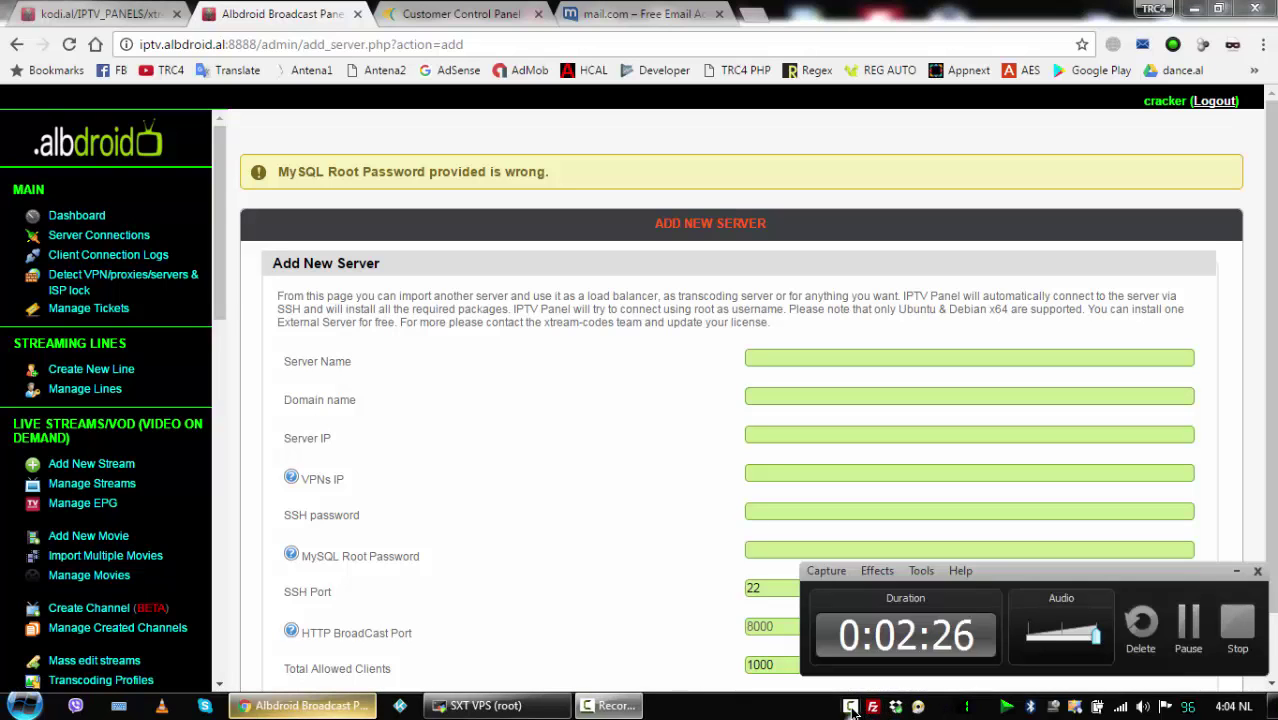
{"action": "left_click", "coordinate": [1189, 630]}
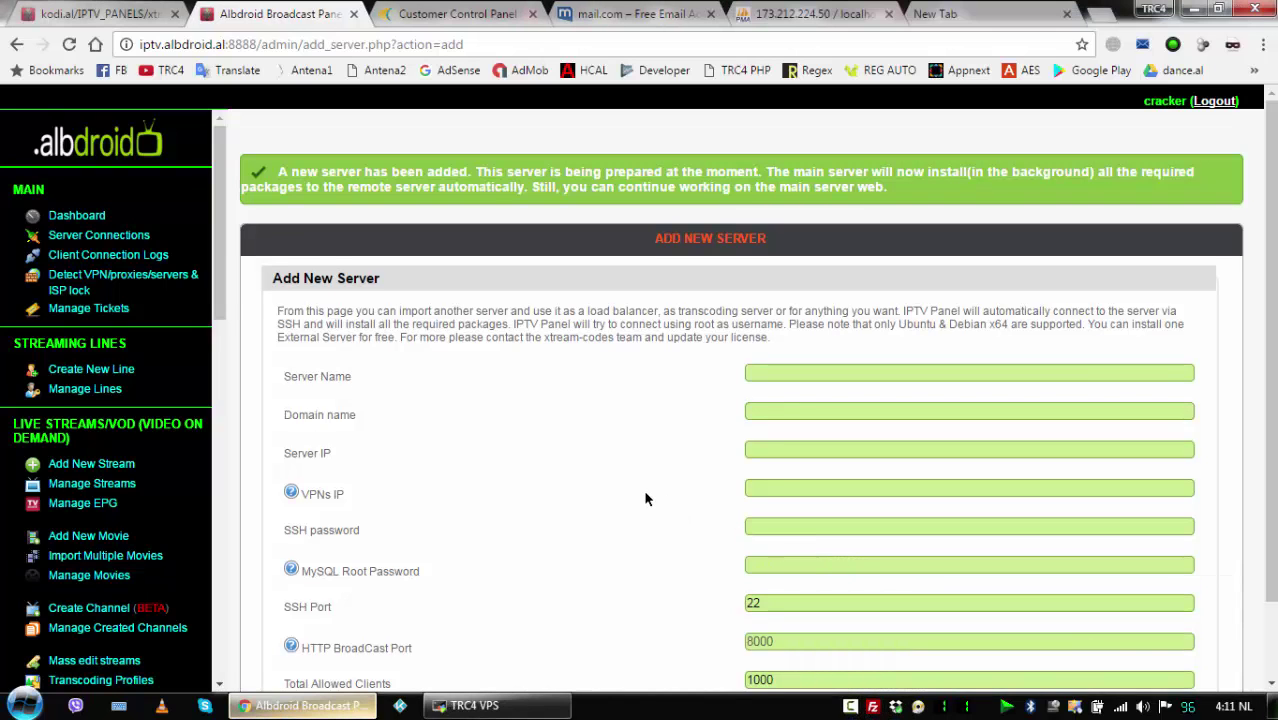
{"action": "left_click", "coordinate": [478, 705]}
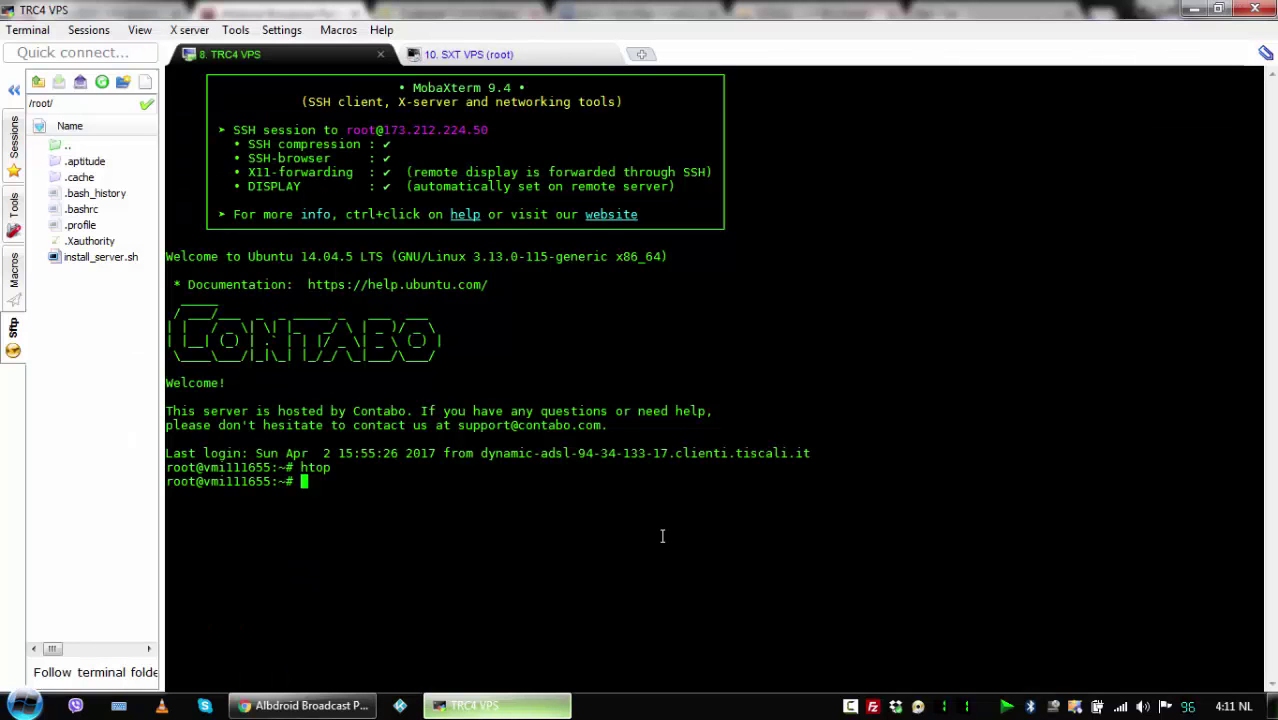
Run htop on the TRC4 VPS and step through its process list.
{"action": "key", "text": "Up"}
{"action": "key", "text": "Return"}
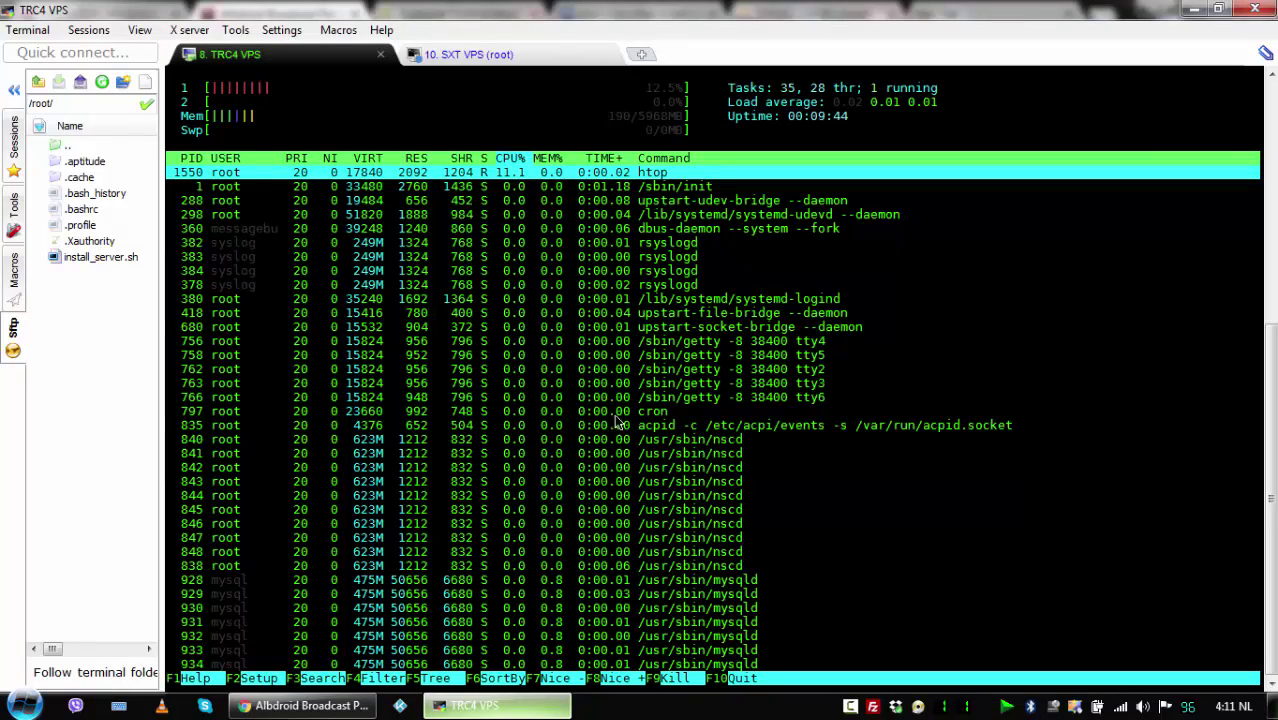
{"action": "left_click", "coordinate": [509, 58]}
{"action": "left_click", "coordinate": [326, 60]}
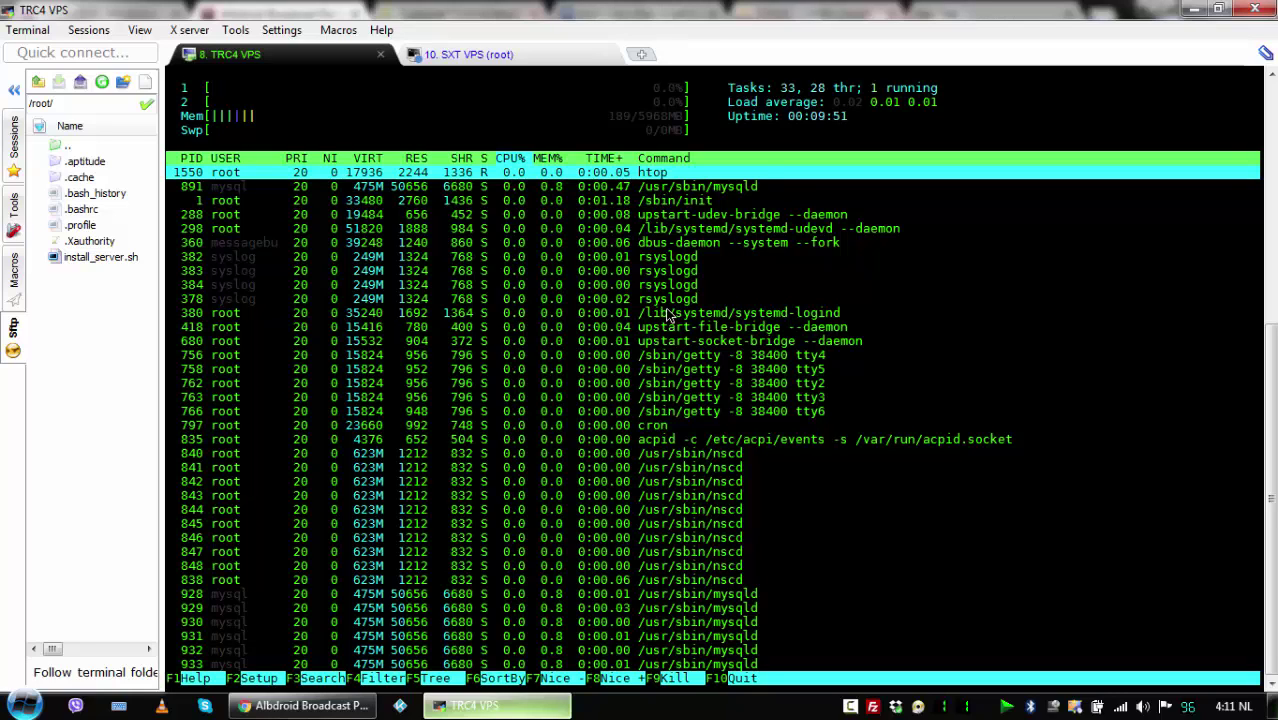
{"action": "left_click", "coordinate": [667, 309]}
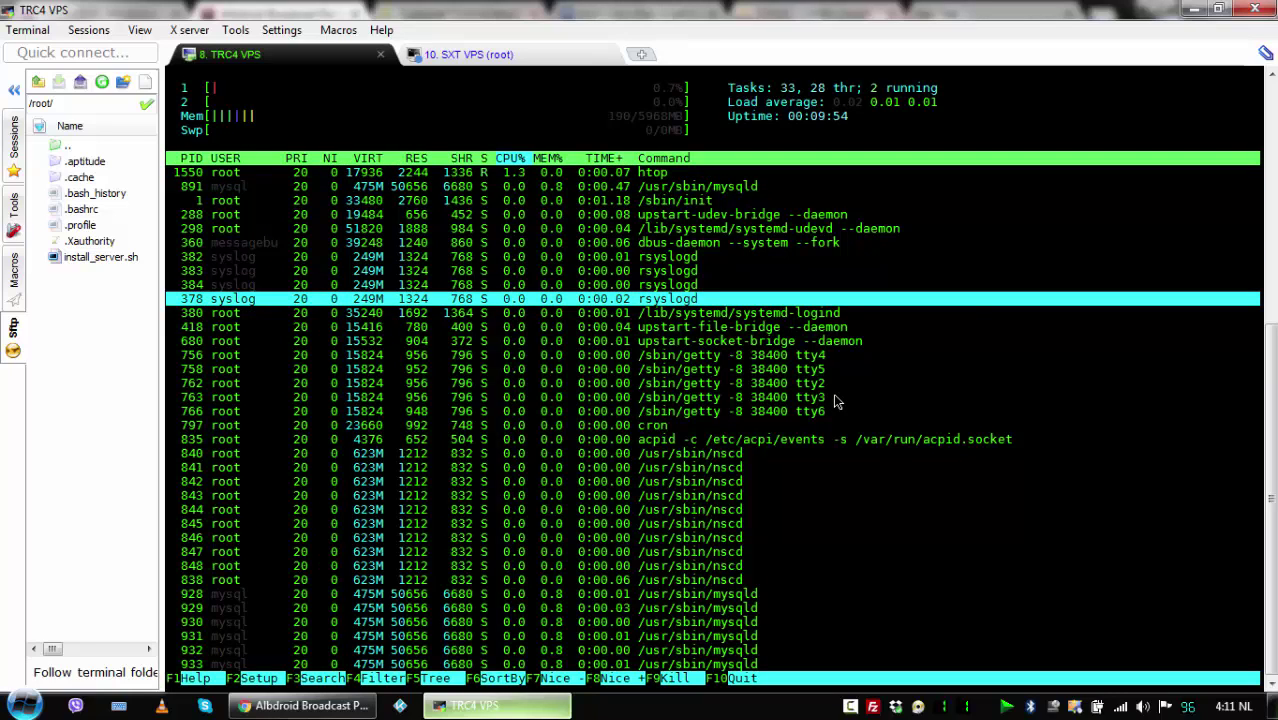
{"action": "key", "text": "Down"}
{"action": "key", "text": "Down"}
{"action": "key", "text": "Down"}
{"action": "key", "text": "Down"}
{"action": "key", "text": "Down"}
{"action": "key", "text": "Down"}
{"action": "key", "text": "Down"}
{"action": "key", "text": "Down"}
{"action": "key", "text": "Down"}
{"action": "key", "text": "Down"}
{"action": "key", "text": "Down"}
{"action": "key", "text": "Down"}
{"action": "key", "text": "Down"}
{"action": "key", "text": "Down"}
{"action": "key", "text": "Down"}
{"action": "key", "text": "Down"}
{"action": "key", "text": "Down"}
{"action": "key", "text": "Down"}
{"action": "key", "text": "Down"}
{"action": "key", "text": "Down"}
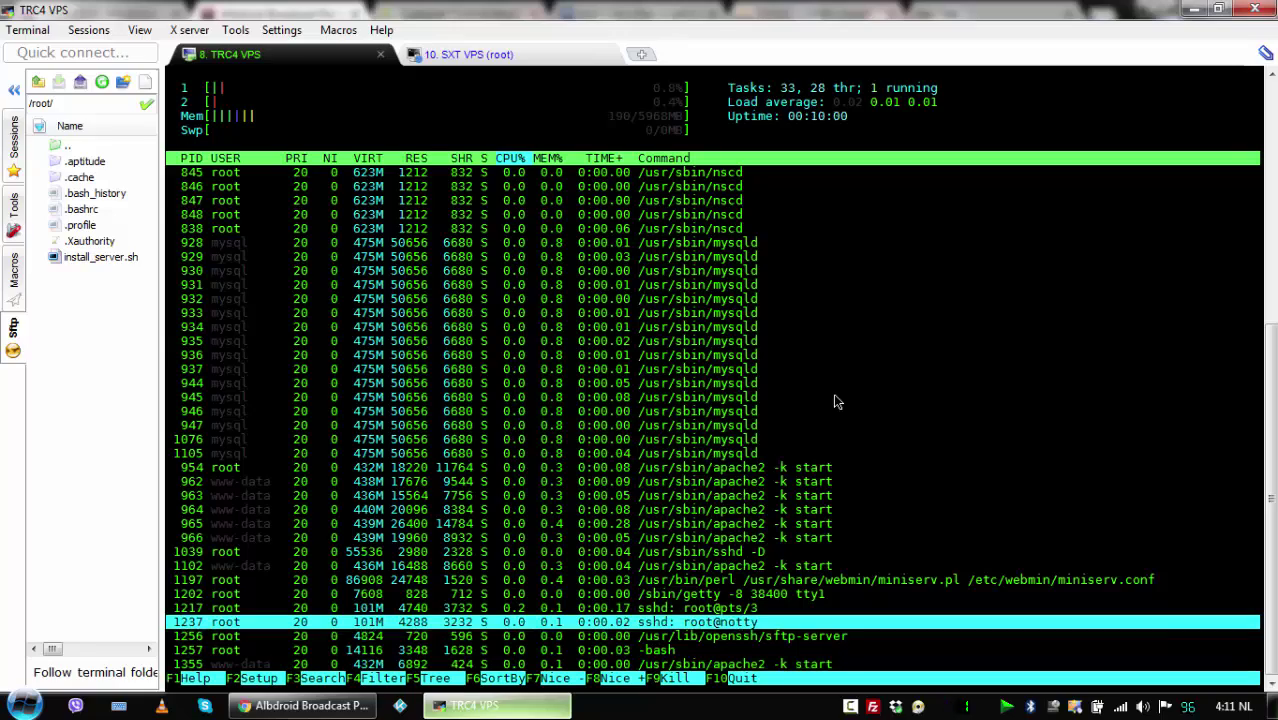
Page down through the SXT VPS ffmpeg stream processes in htop.
{"action": "left_click", "coordinate": [485, 55]}
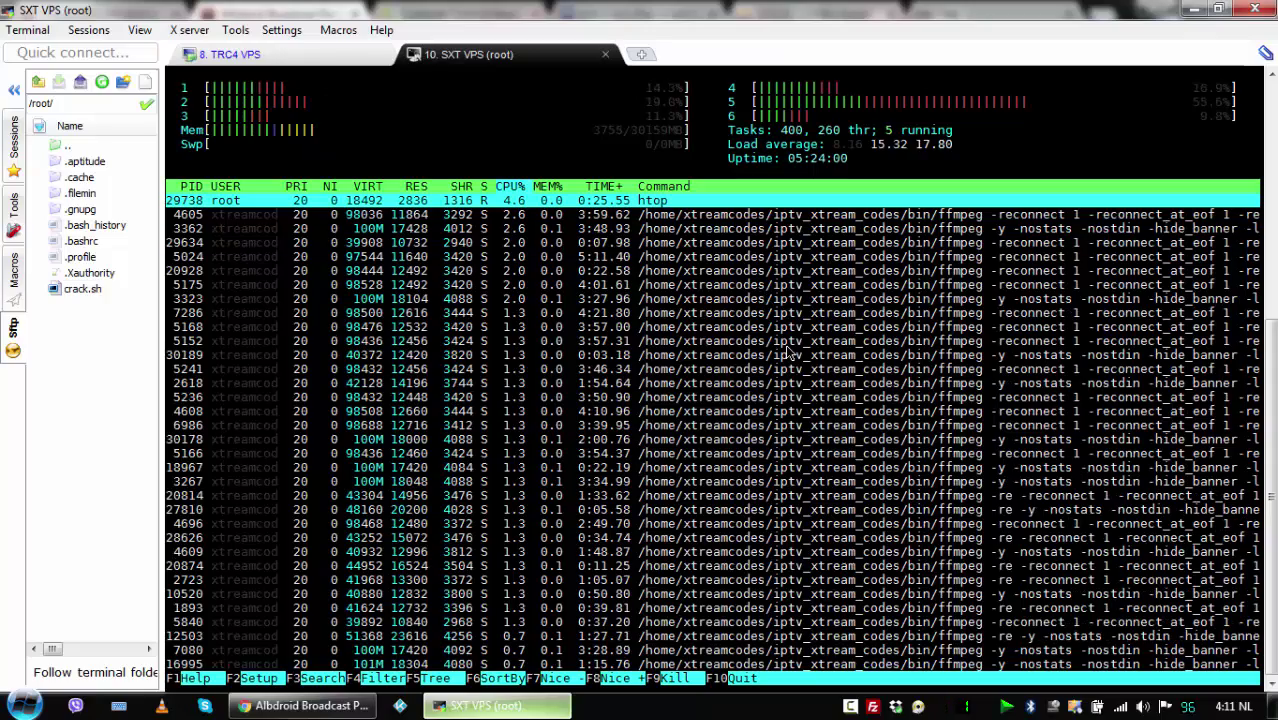
{"action": "key", "text": "Down"}
{"action": "key", "text": "Down"}
{"action": "key", "text": "Down"}
{"action": "key", "text": "Down"}
{"action": "key", "text": "Down"}
{"action": "key", "text": "Down"}
{"action": "key", "text": "Down"}
{"action": "key", "text": "Down"}
{"action": "key", "text": "Down"}
{"action": "key", "text": "Down"}
{"action": "key", "text": "Down"}
{"action": "key", "text": "Down"}
{"action": "key", "text": "Down"}
{"action": "key", "text": "Down"}
{"action": "key", "text": "Down"}
{"action": "key", "text": "Down"}
{"action": "key", "text": "Down"}
{"action": "key", "text": "Down"}
{"action": "key", "text": "Down"}
{"action": "key", "text": "Down"}
{"action": "key", "text": "Down"}
{"action": "key", "text": "Down"}
{"action": "key", "text": "Down"}
{"action": "key", "text": "Down"}
{"action": "key", "text": "Down"}
{"action": "key", "text": "Down"}
{"action": "key", "text": "Down"}
{"action": "key", "text": "Down"}
{"action": "key", "text": "Down"}
{"action": "key", "text": "Down"}
{"action": "key", "text": "Down"}
{"action": "key", "text": "Down"}
{"action": "key", "text": "Down"}
{"action": "key", "text": "Down"}
{"action": "key", "text": "Down"}
{"action": "key", "text": "Down"}
{"action": "key", "text": "Down"}
{"action": "key", "text": "Down"}
{"action": "key", "text": "Down"}
{"action": "key", "text": "Down"}
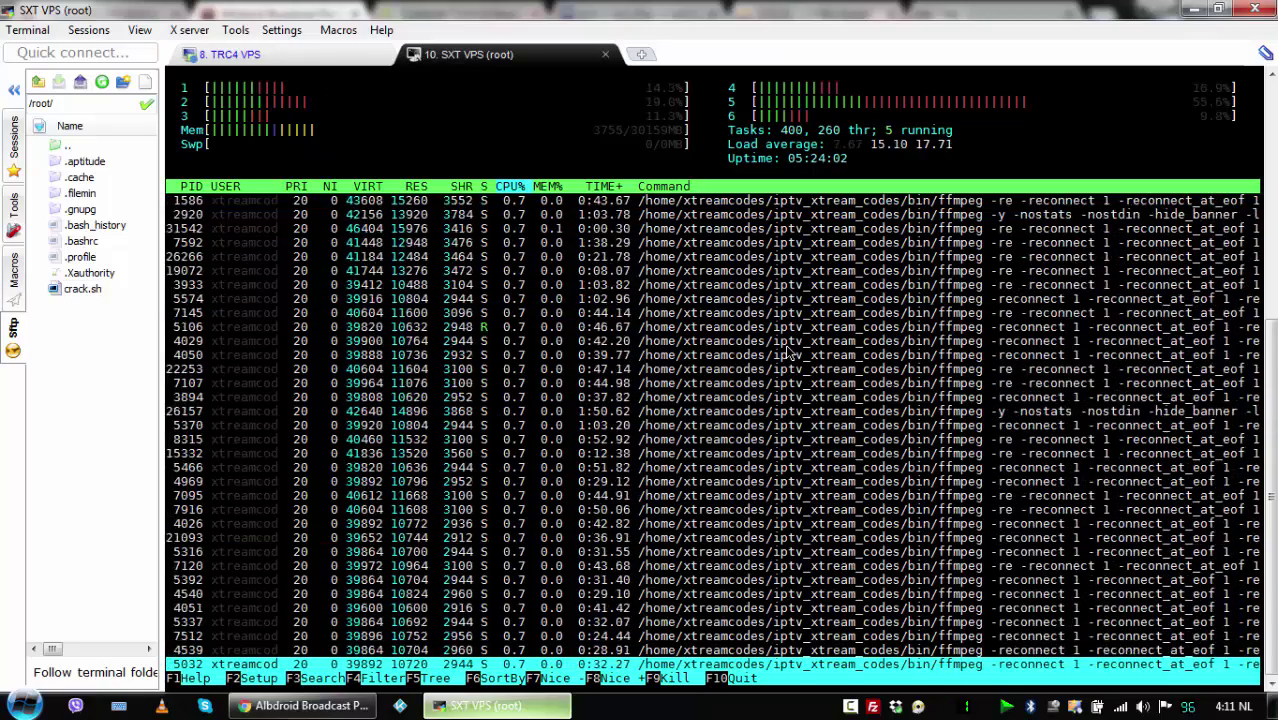
{"action": "key", "text": "Down"}
{"action": "key", "text": "Down"}
{"action": "key", "text": "Down"}
{"action": "key", "text": "Down"}
{"action": "key", "text": "Down"}
{"action": "key", "text": "Down"}
{"action": "key", "text": "Down"}
{"action": "key", "text": "Down"}
{"action": "key", "text": "Down"}
{"action": "key", "text": "Down"}
{"action": "key", "text": "Down"}
{"action": "key", "text": "Down"}
{"action": "key", "text": "Down"}
{"action": "key", "text": "Down"}
{"action": "key", "text": "Down"}
{"action": "key", "text": "Down"}
{"action": "key", "text": "Down"}
{"action": "key", "text": "Down"}
{"action": "key", "text": "Down"}
{"action": "key", "text": "Down"}
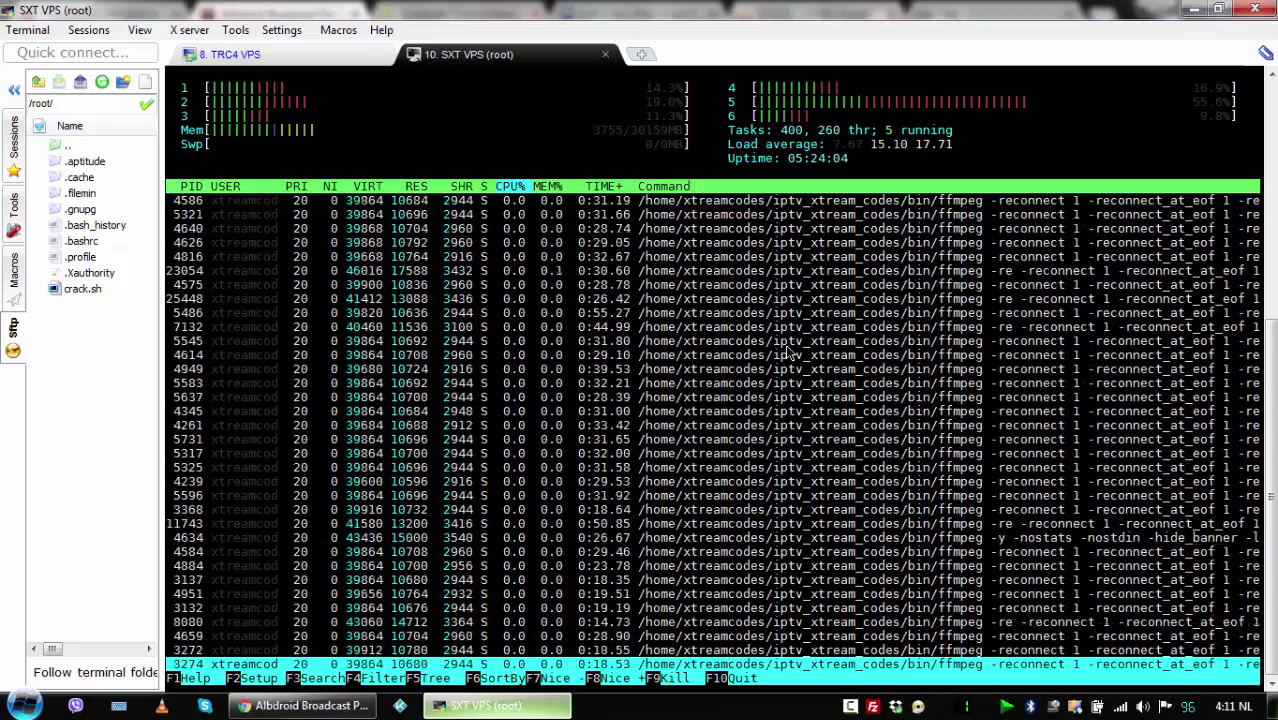
{"action": "key", "text": "Down"}
{"action": "key", "text": "Down"}
{"action": "key", "text": "Down"}
{"action": "key", "text": "Down"}
{"action": "key", "text": "Down"}
{"action": "key", "text": "Down"}
{"action": "key", "text": "Down"}
{"action": "key", "text": "Down"}
{"action": "key", "text": "Down"}
{"action": "key", "text": "Down"}
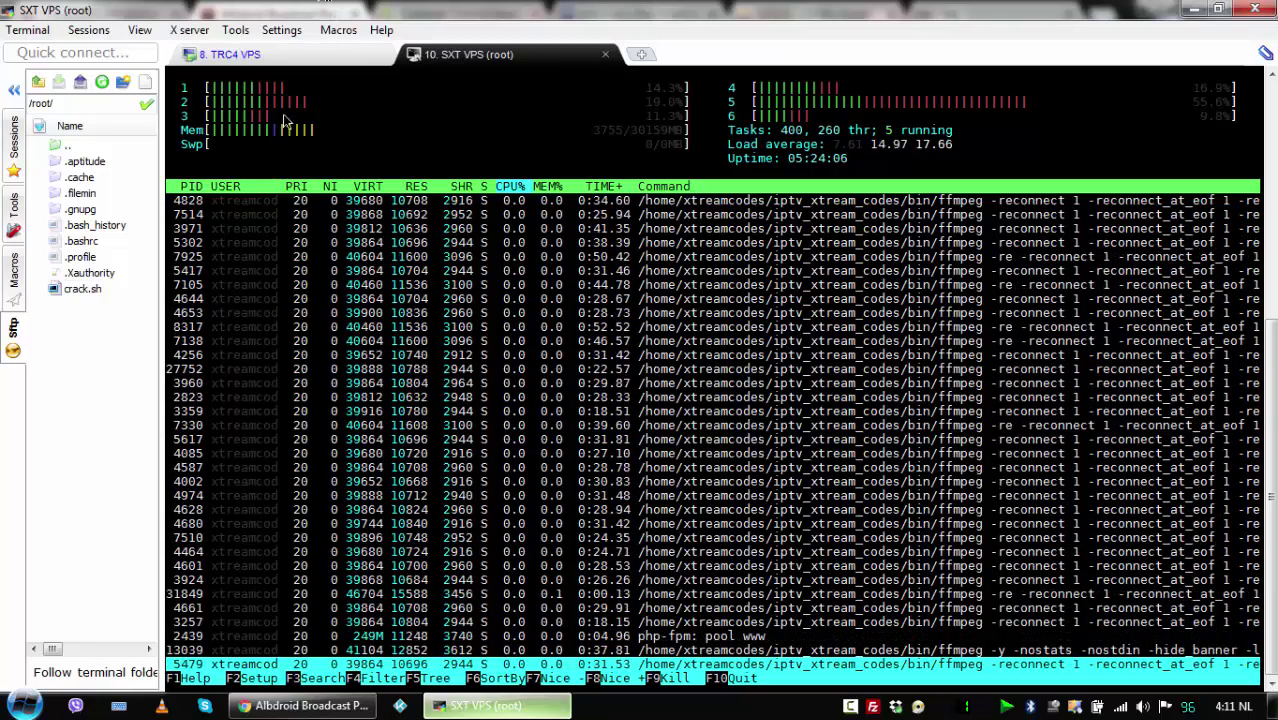
{"action": "key", "text": "Down"}
{"action": "key", "text": "Down"}
{"action": "key", "text": "Down"}
{"action": "key", "text": "Down"}
{"action": "key", "text": "Down"}
{"action": "left_click", "coordinate": [303, 705]}
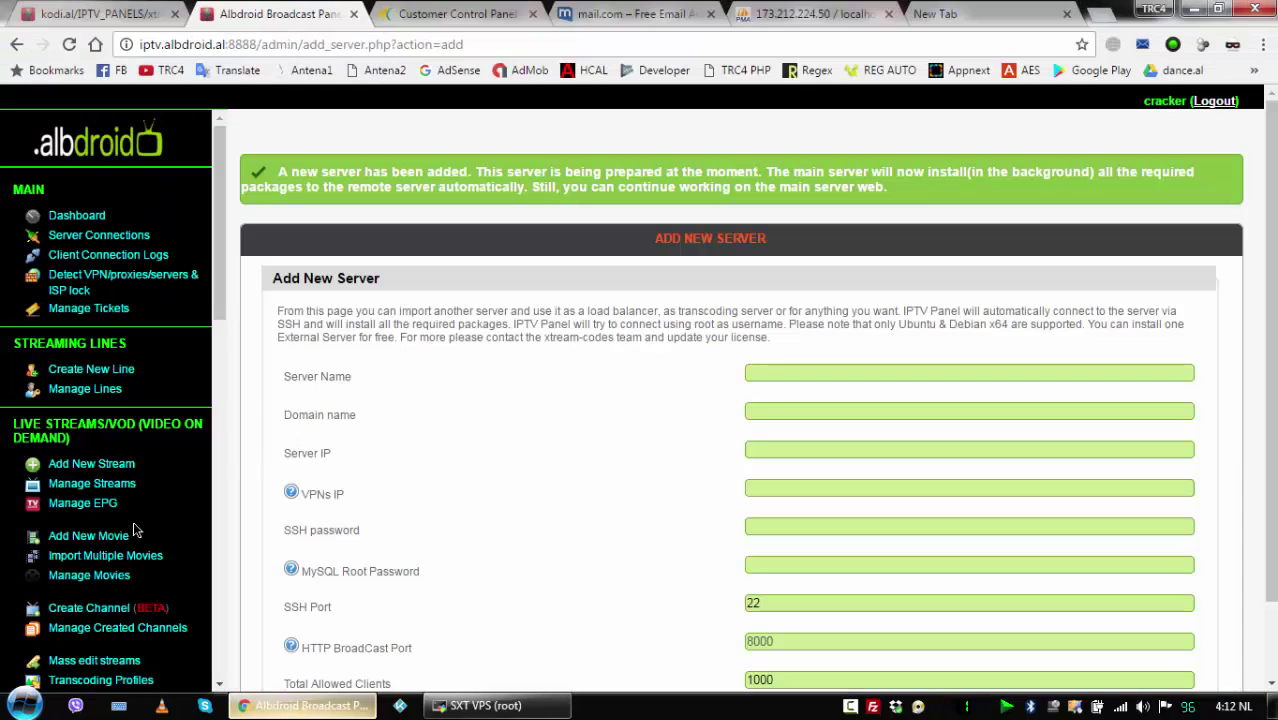
Reload Manage Servers to see TRC4 at 173.212.224.50 Preparing, then show the desktop.
{"action": "scroll", "coordinate": [107, 565], "scroll_direction": "down", "scroll_amount": 3}
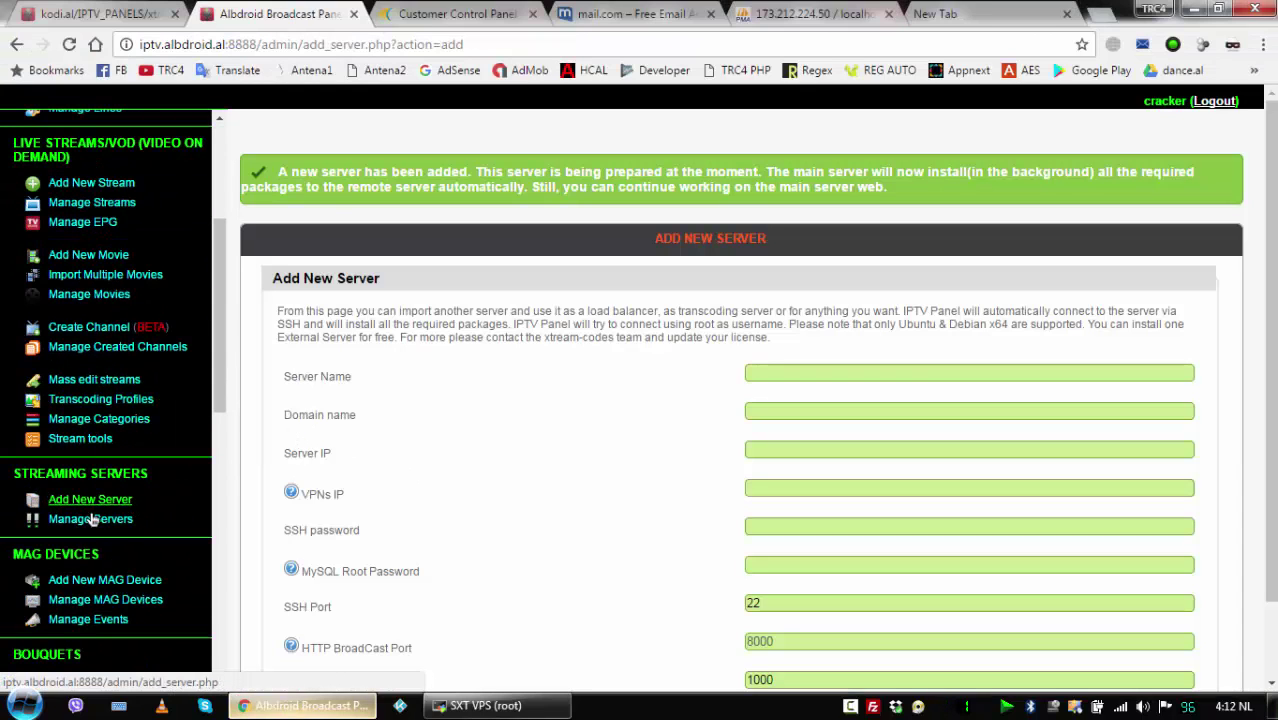
{"action": "left_click", "coordinate": [90, 522]}
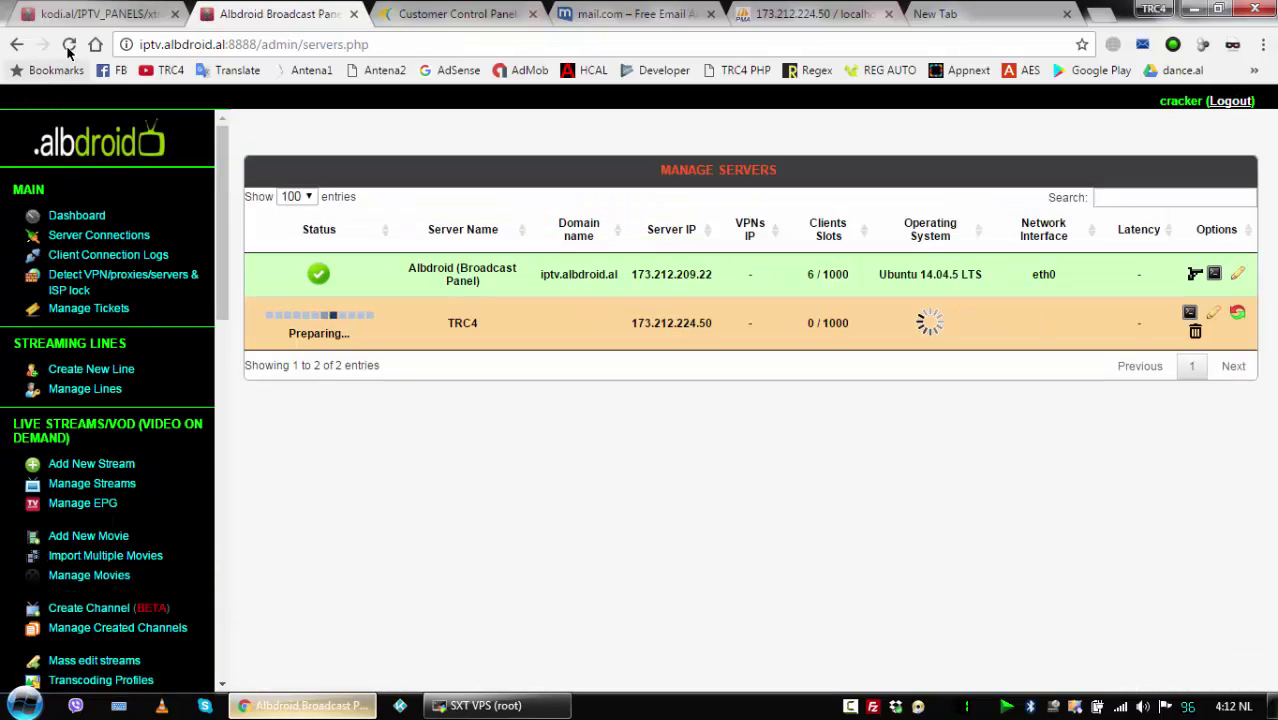
{"action": "left_click", "coordinate": [68, 46]}
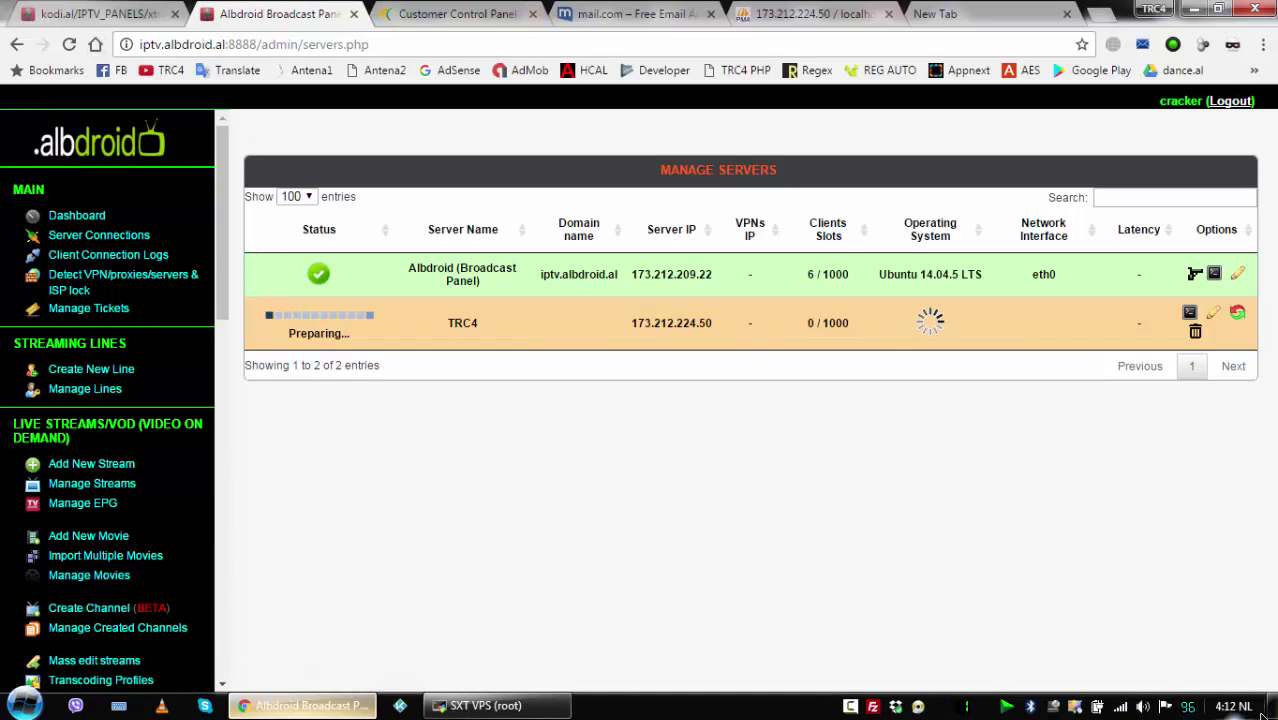
{"action": "key", "text": "super+d"}
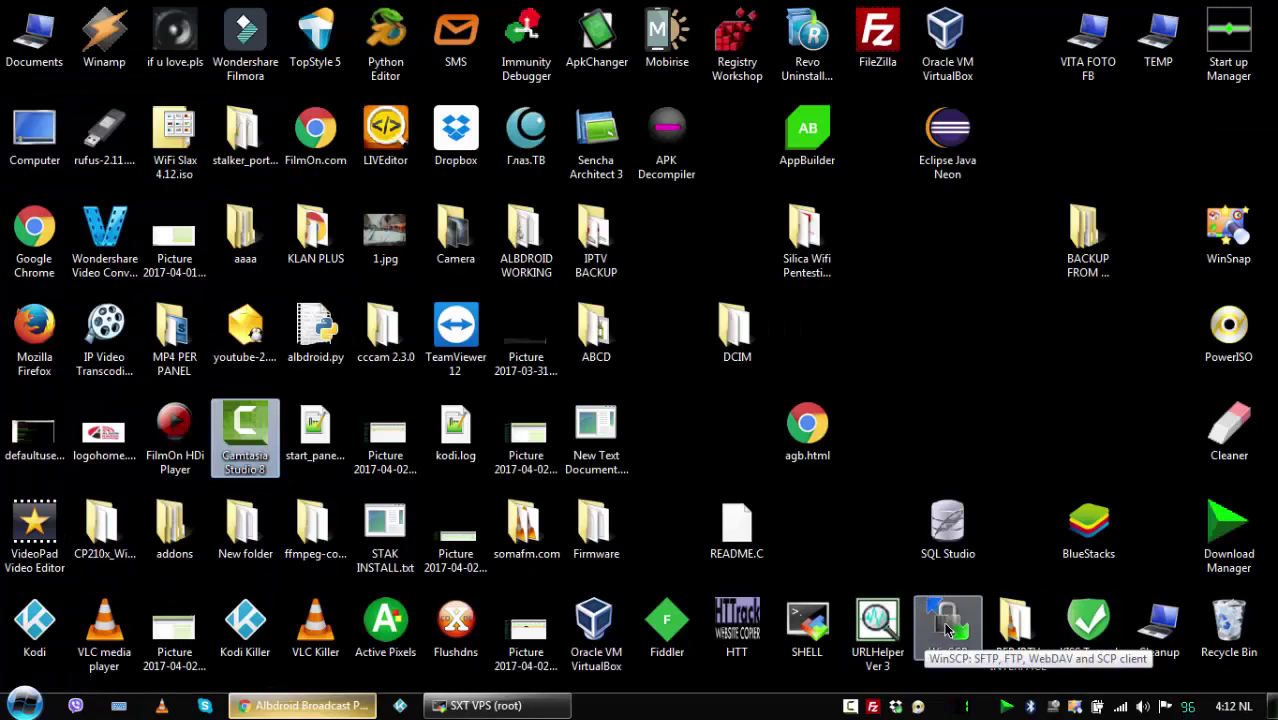
Log in to the VPS Load Balancer site in WinSCP and browse the remote /home folder.
{"action": "double_click", "coordinate": [947, 625]}
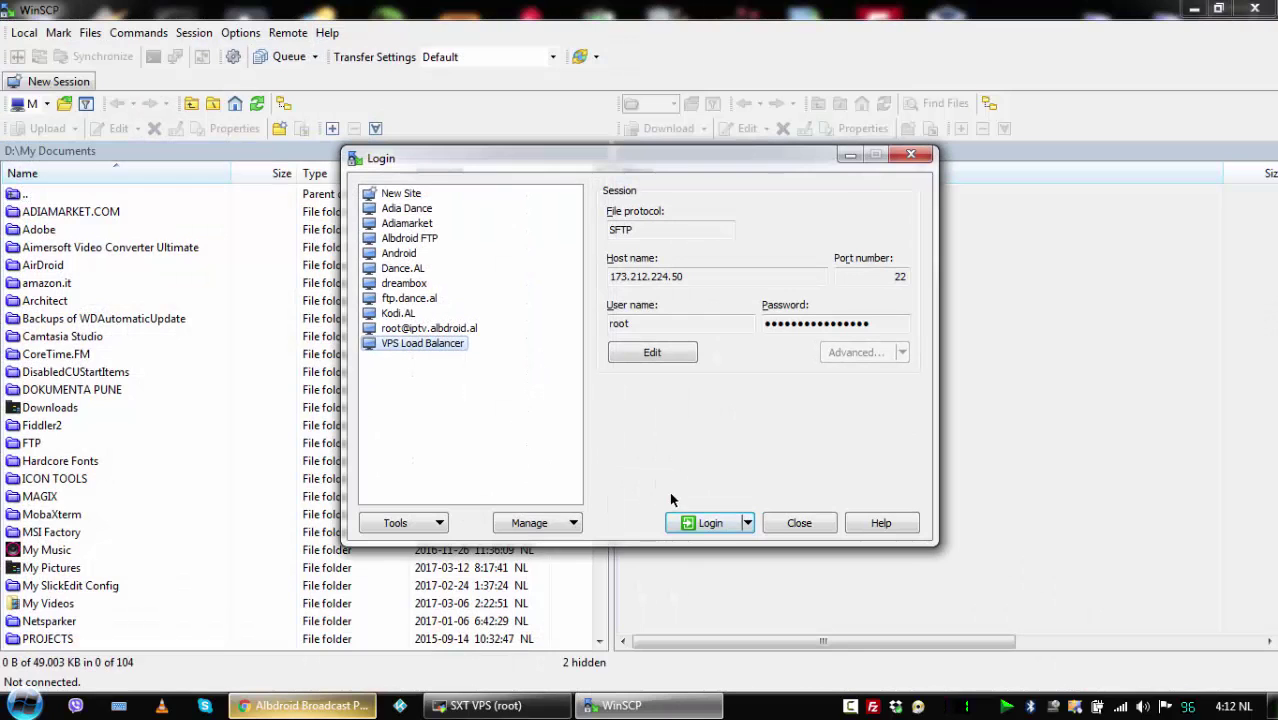
{"action": "left_click", "coordinate": [698, 523]}
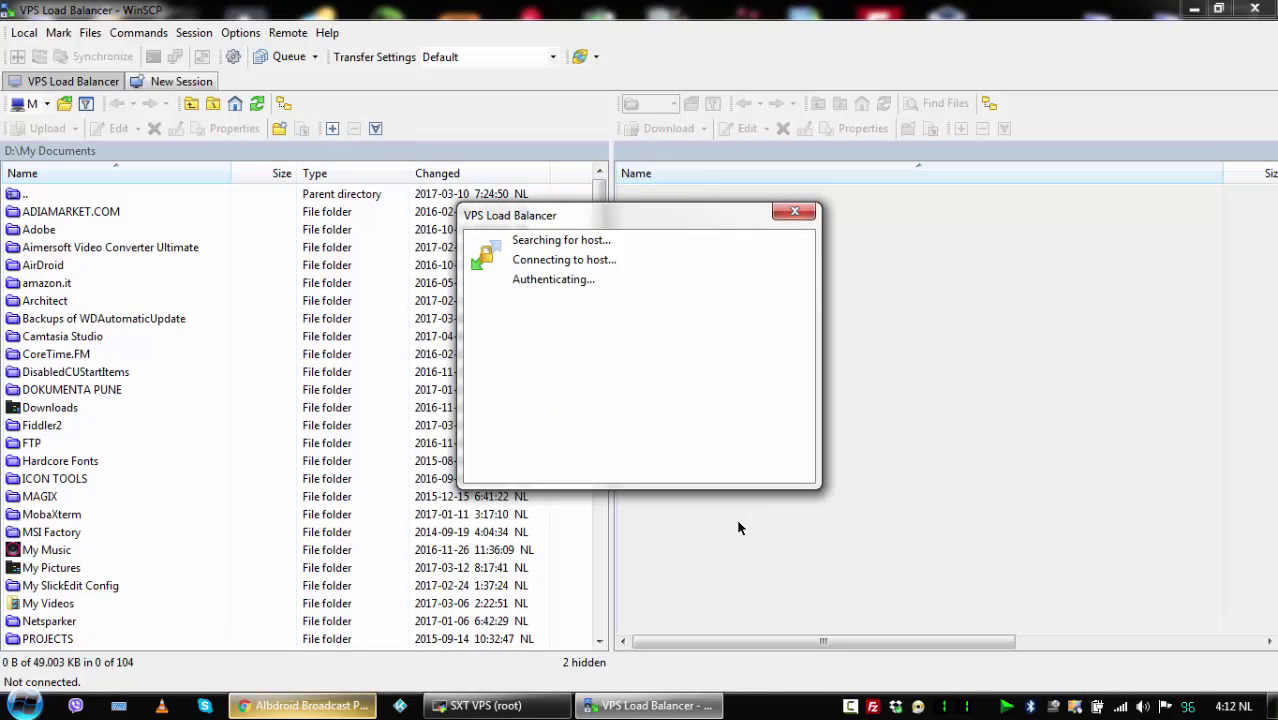
{"action": "left_click", "coordinate": [445, 487]}
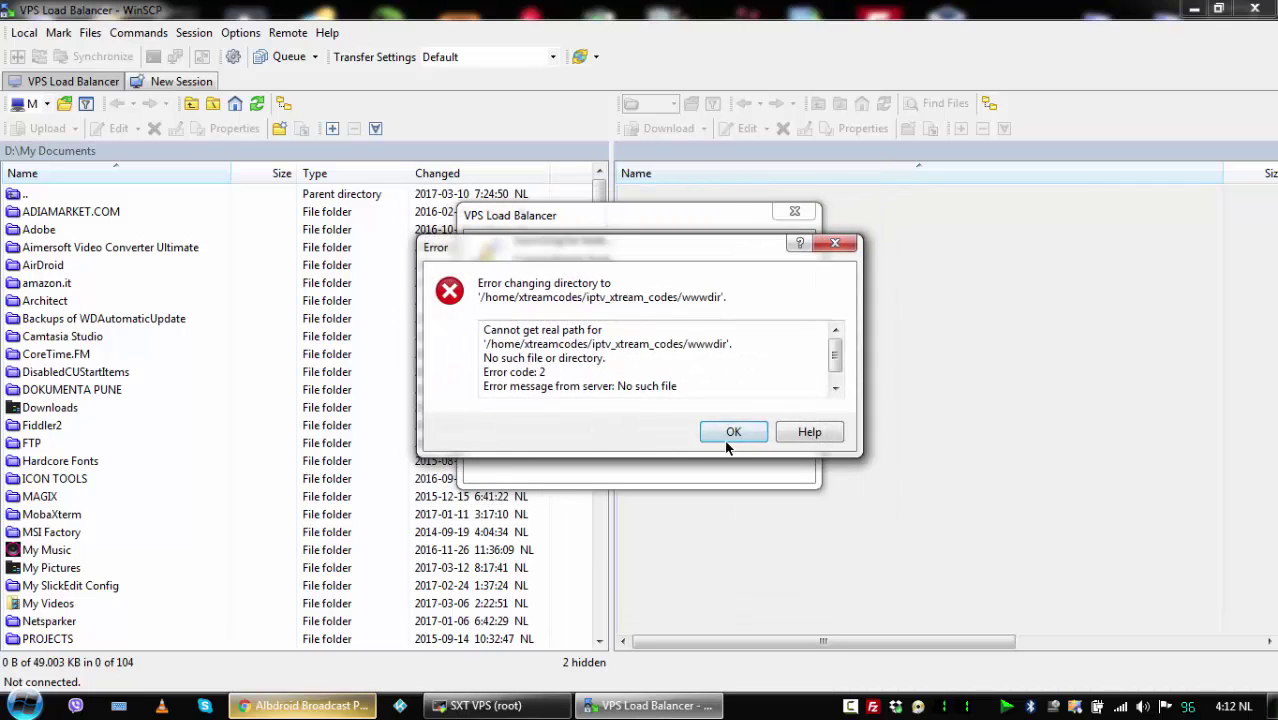
{"action": "left_click", "coordinate": [732, 432]}
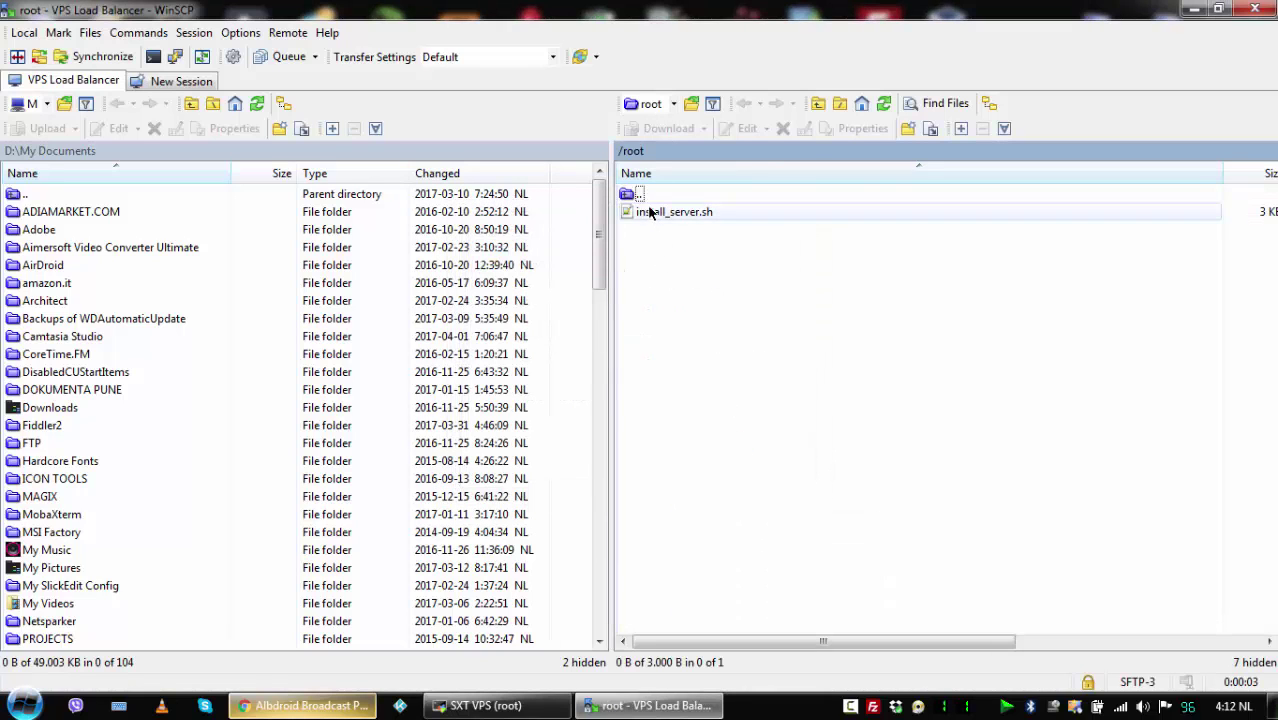
{"action": "double_click", "coordinate": [640, 196]}
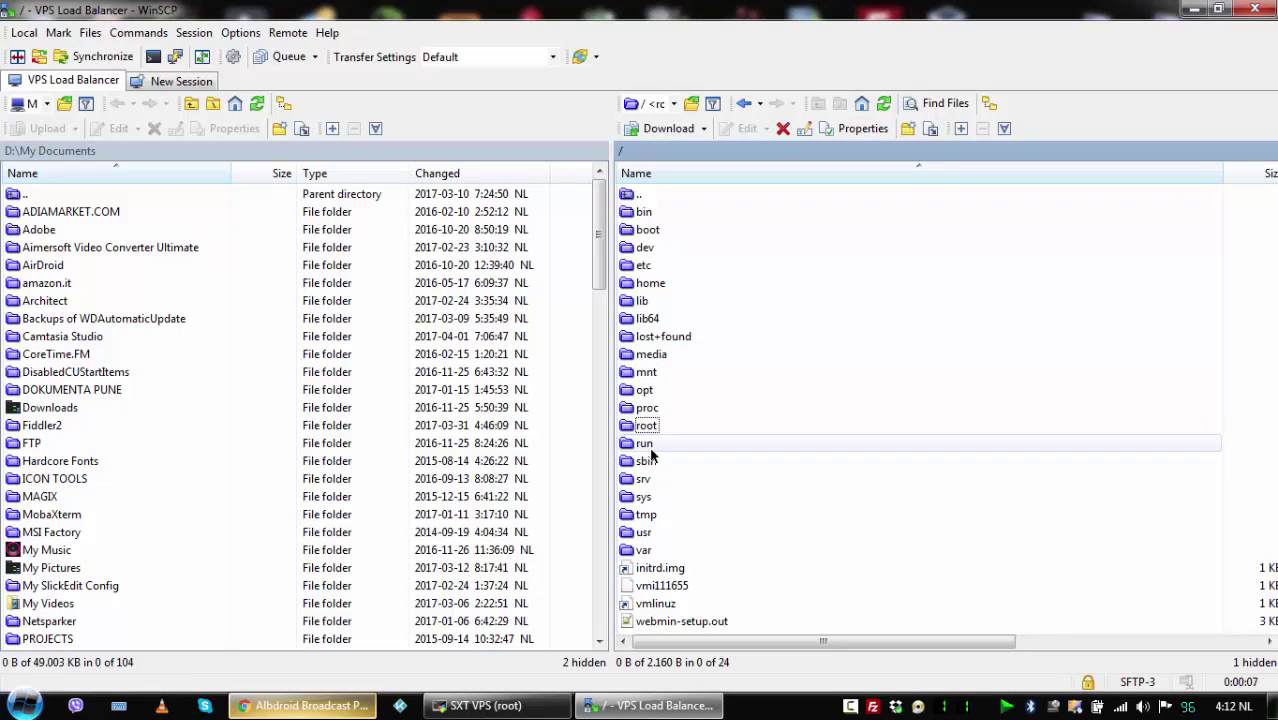
{"action": "double_click", "coordinate": [655, 283]}
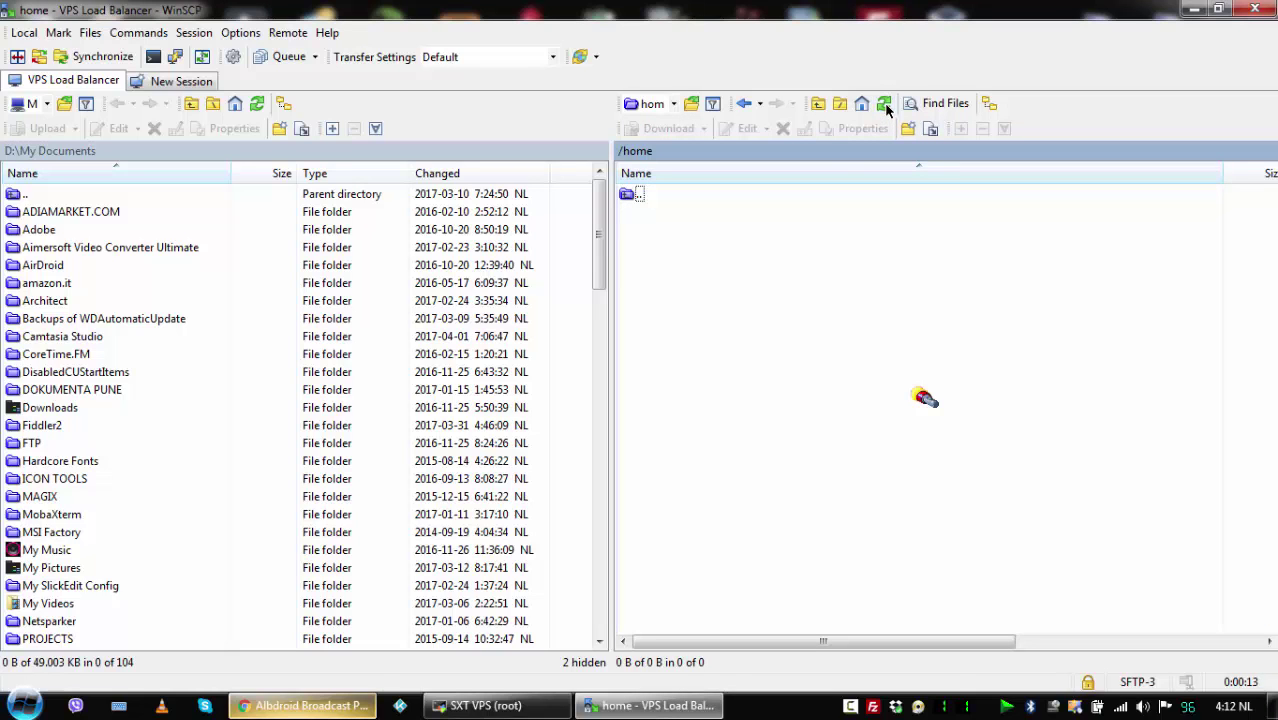
{"action": "left_click", "coordinate": [305, 705]}
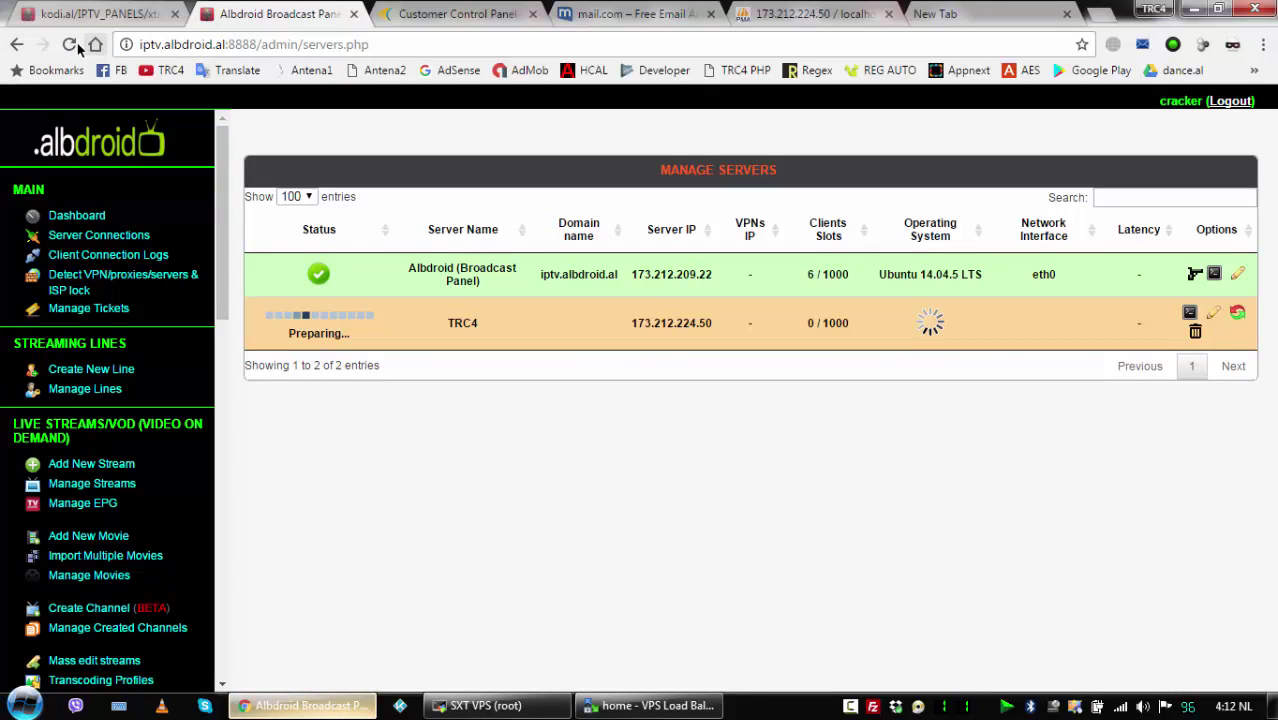
Reload the server list three times, then refresh and widen WinSCP's remote /home listing.
{"action": "left_click", "coordinate": [69, 44]}
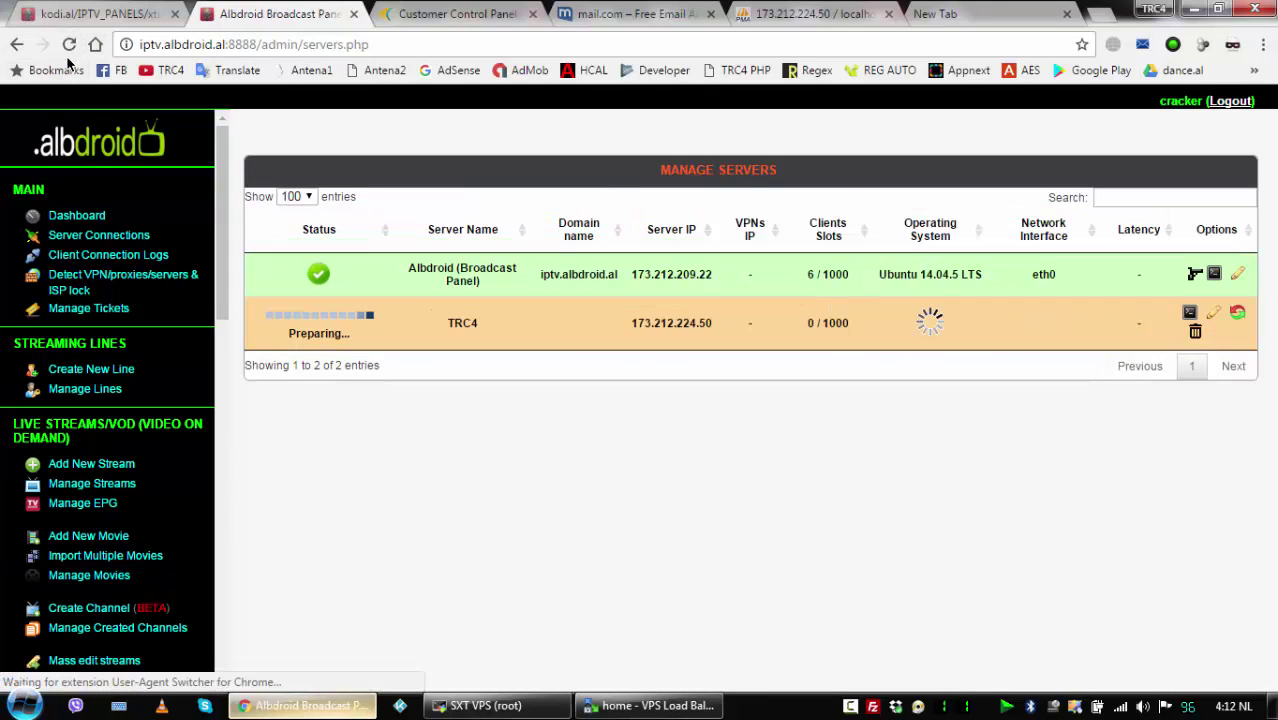
{"action": "left_click", "coordinate": [66, 45]}
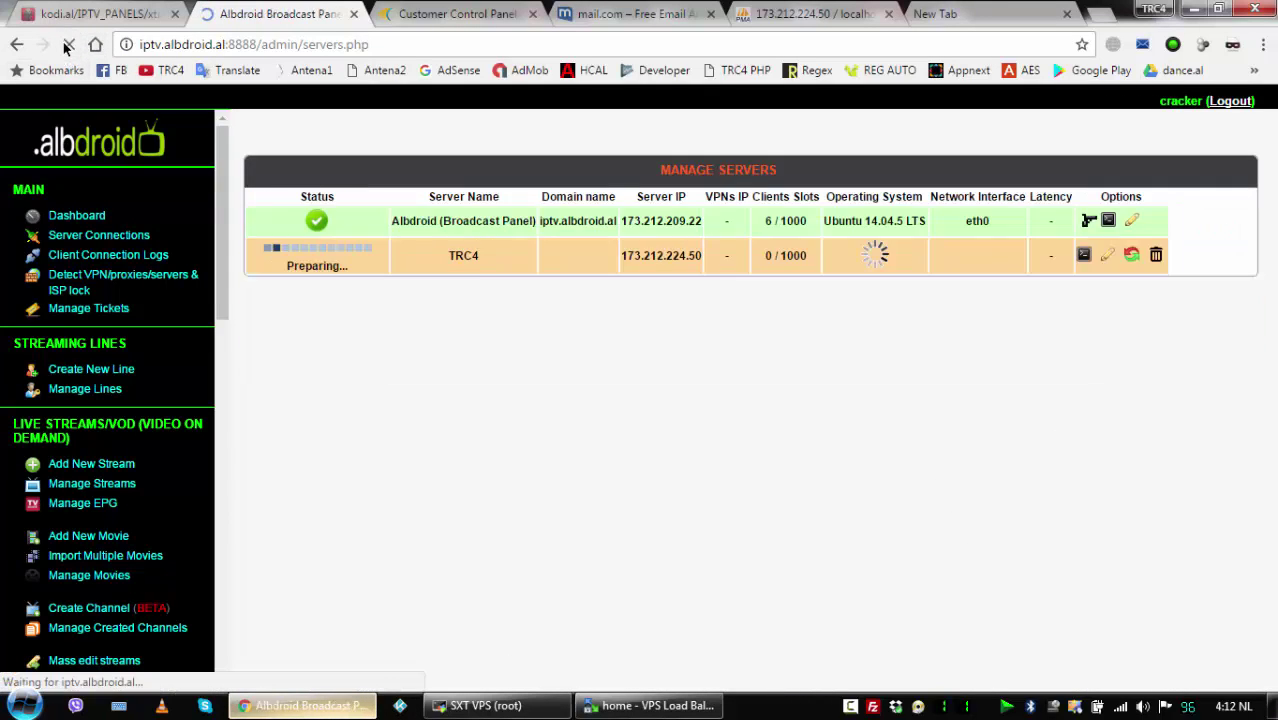
{"action": "left_click", "coordinate": [66, 44]}
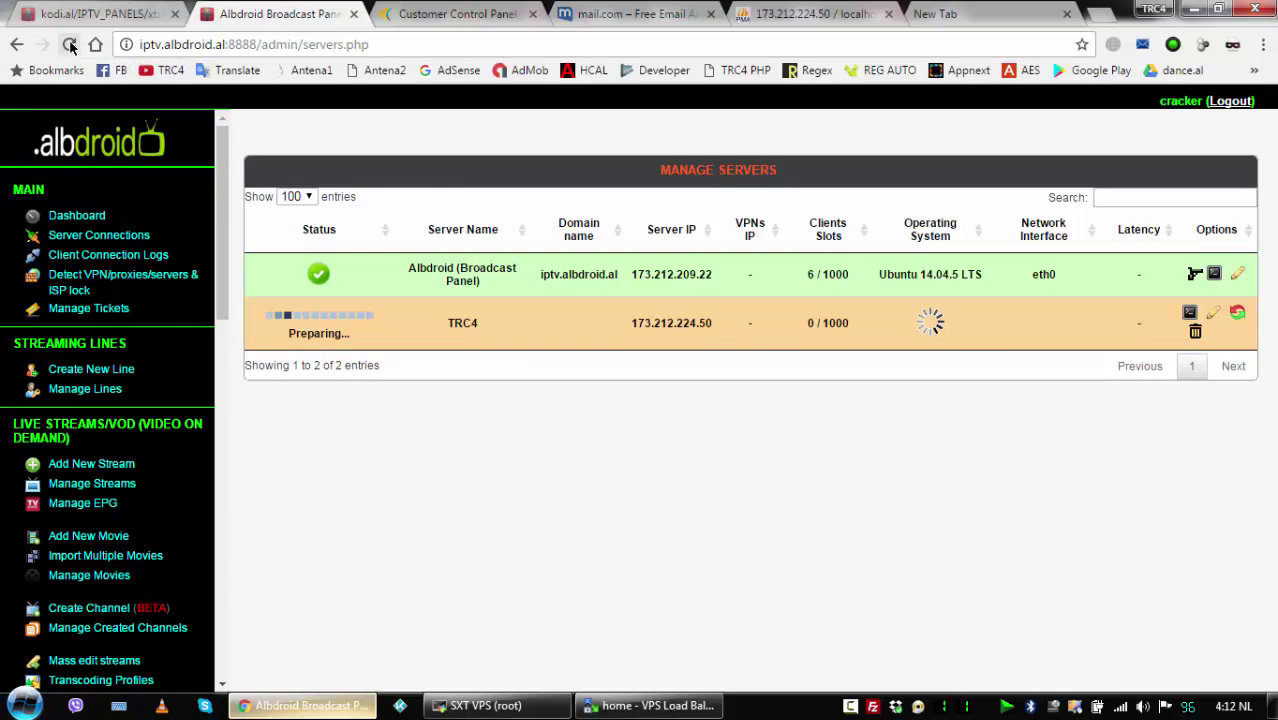
{"action": "left_click", "coordinate": [648, 704]}
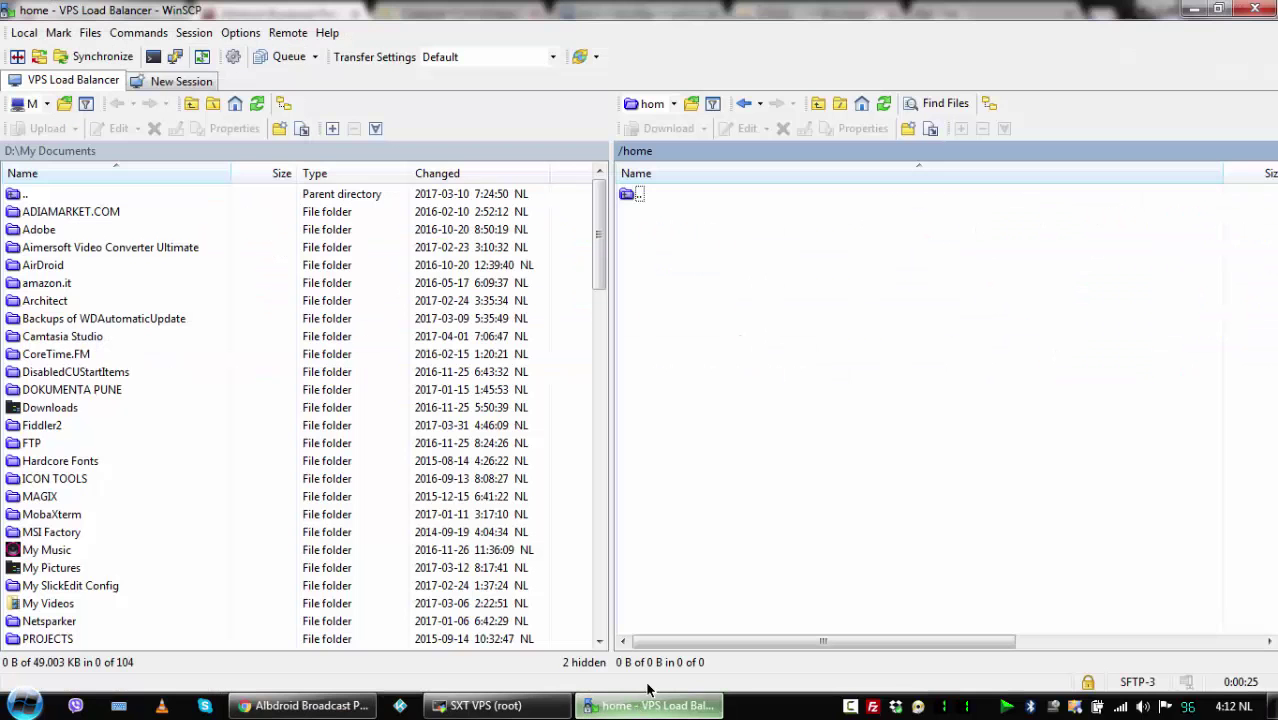
{"action": "left_click", "coordinate": [882, 105]}
{"action": "left_click_drag", "start_coordinate": [613, 371], "coordinate": [20, 389]}
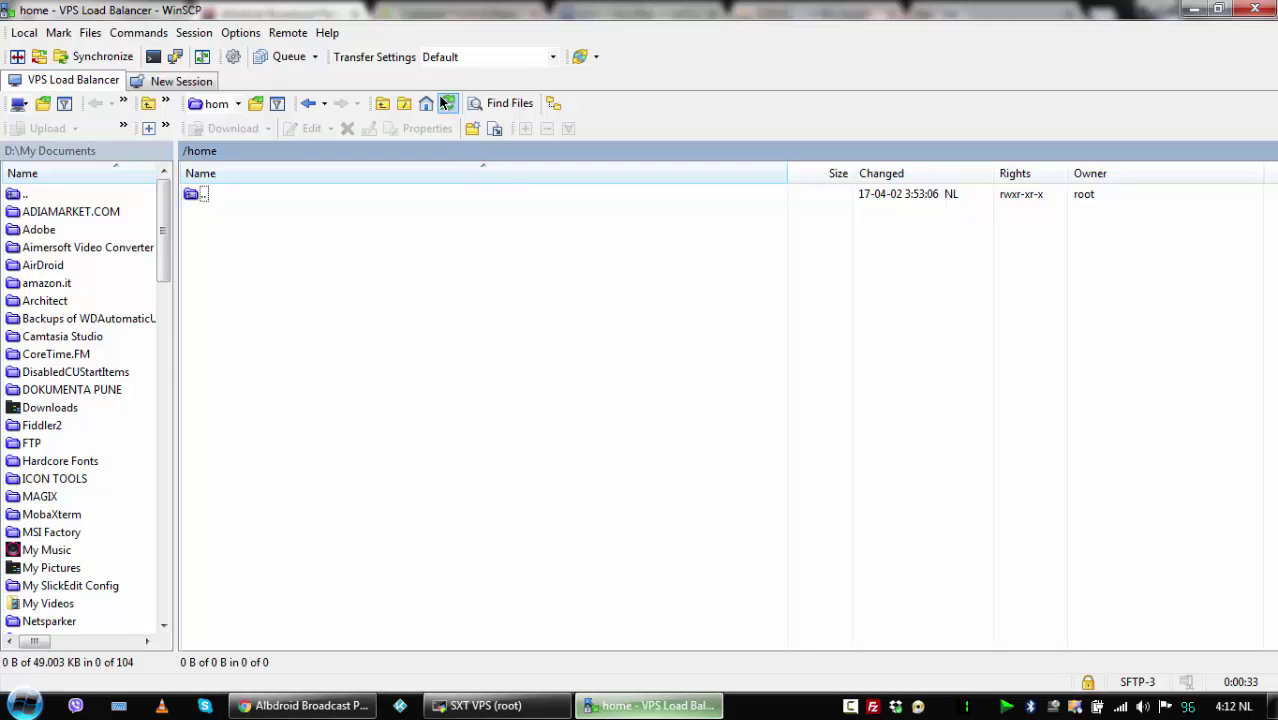
Recheck TRC4's status with more reloads, then open its Edit Server page.
{"action": "left_click", "coordinate": [305, 705]}
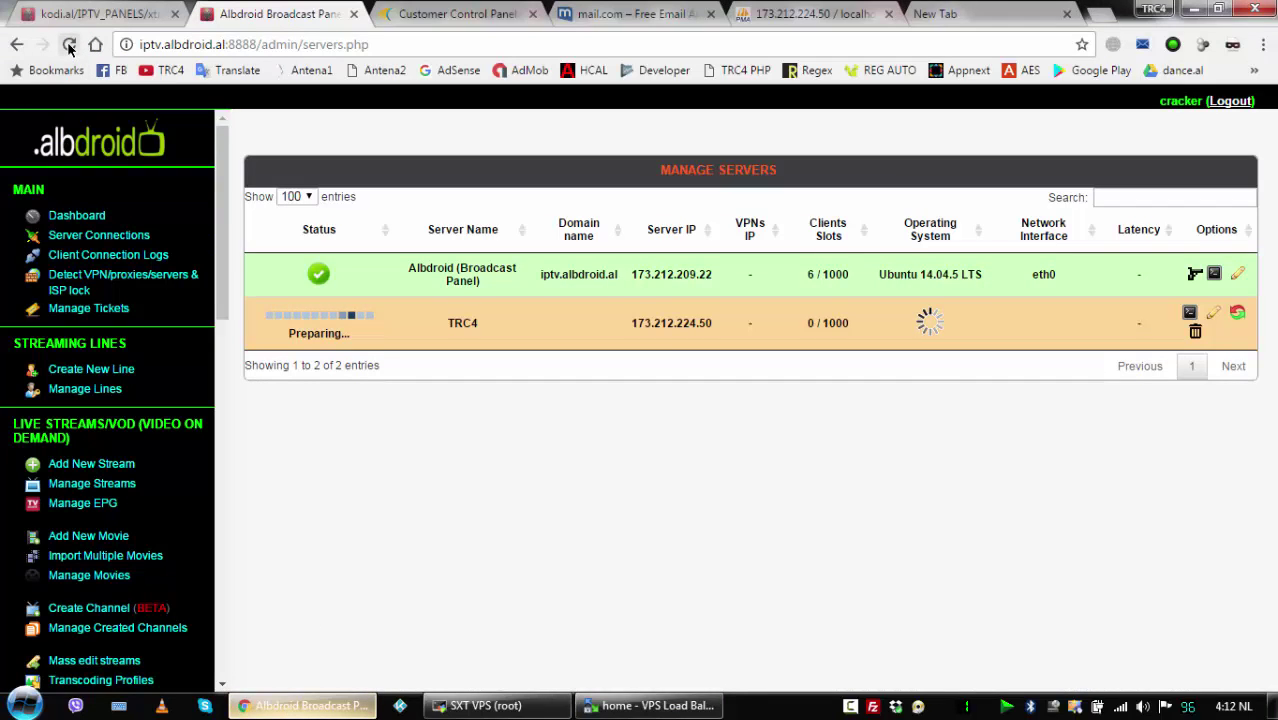
{"action": "left_click", "coordinate": [69, 44]}
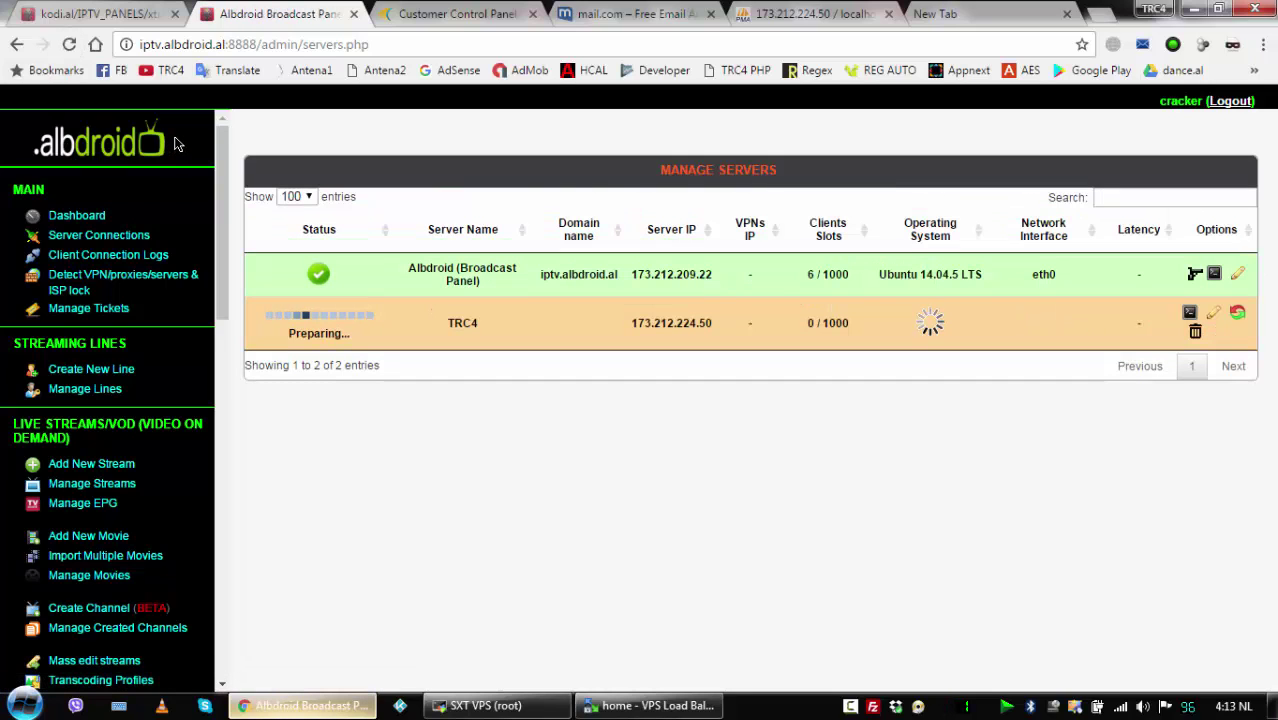
{"action": "left_click", "coordinate": [66, 44]}
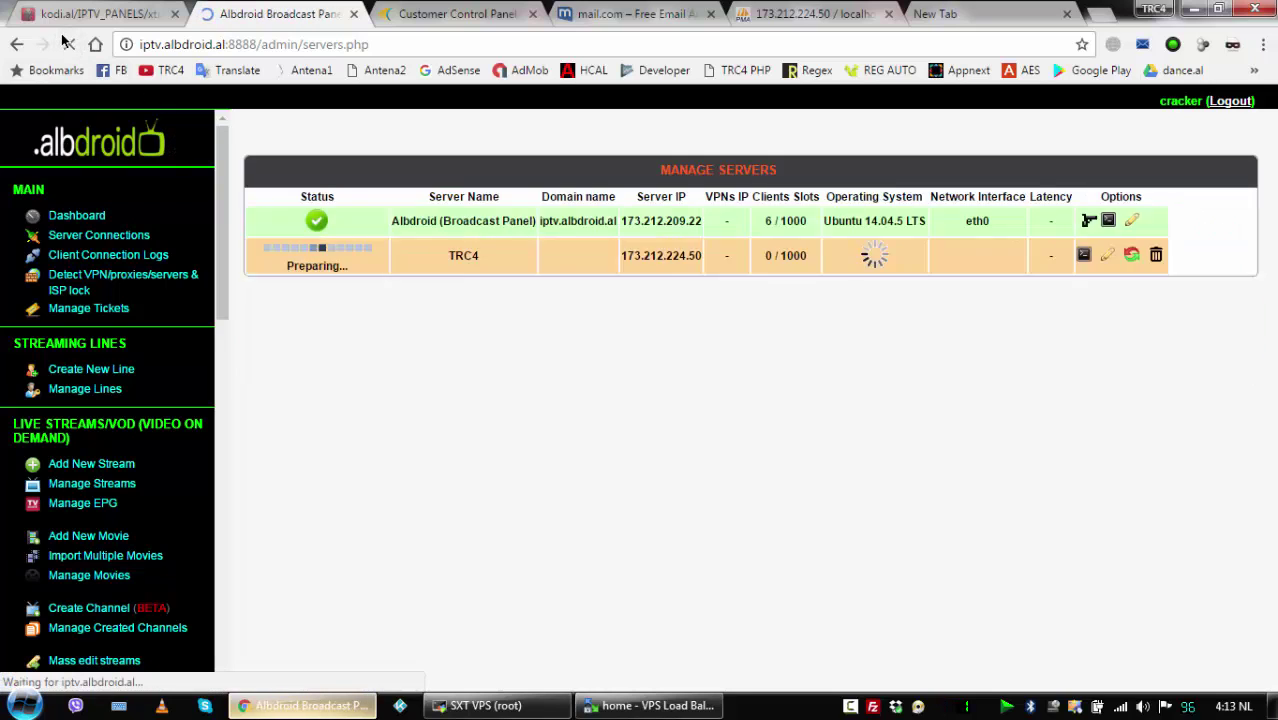
{"action": "left_click", "coordinate": [67, 44]}
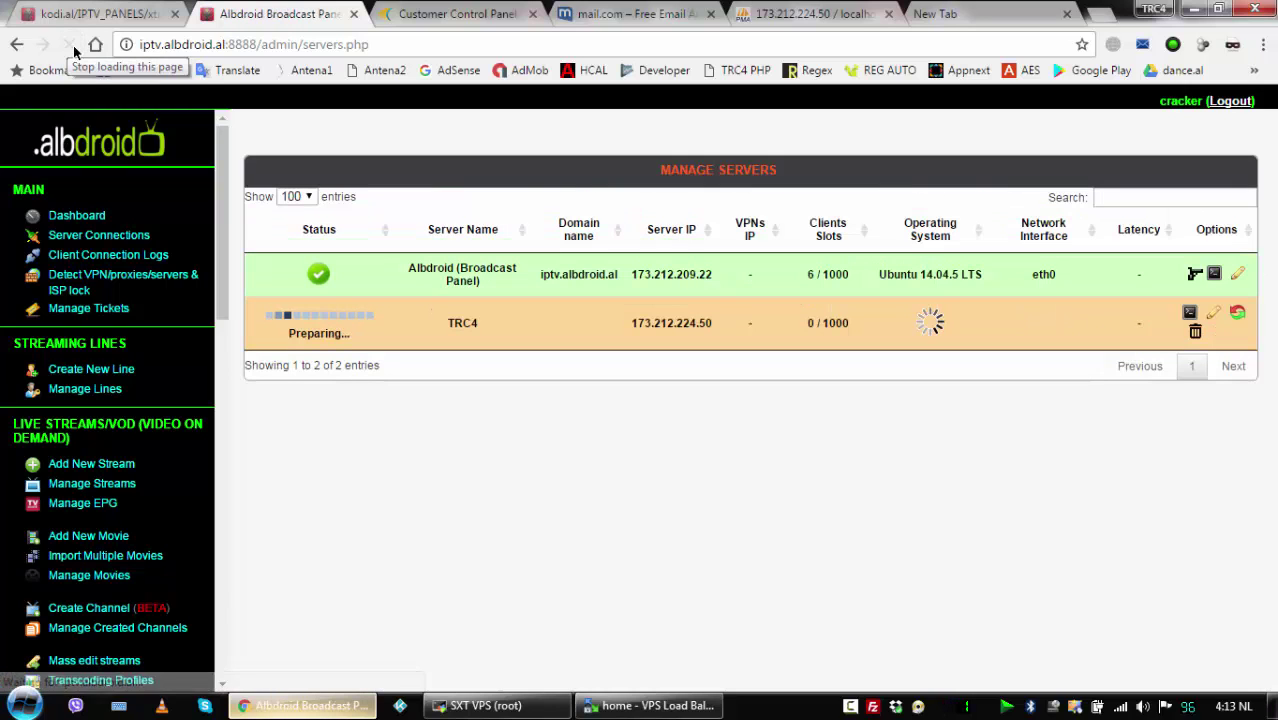
{"action": "left_click", "coordinate": [643, 708]}
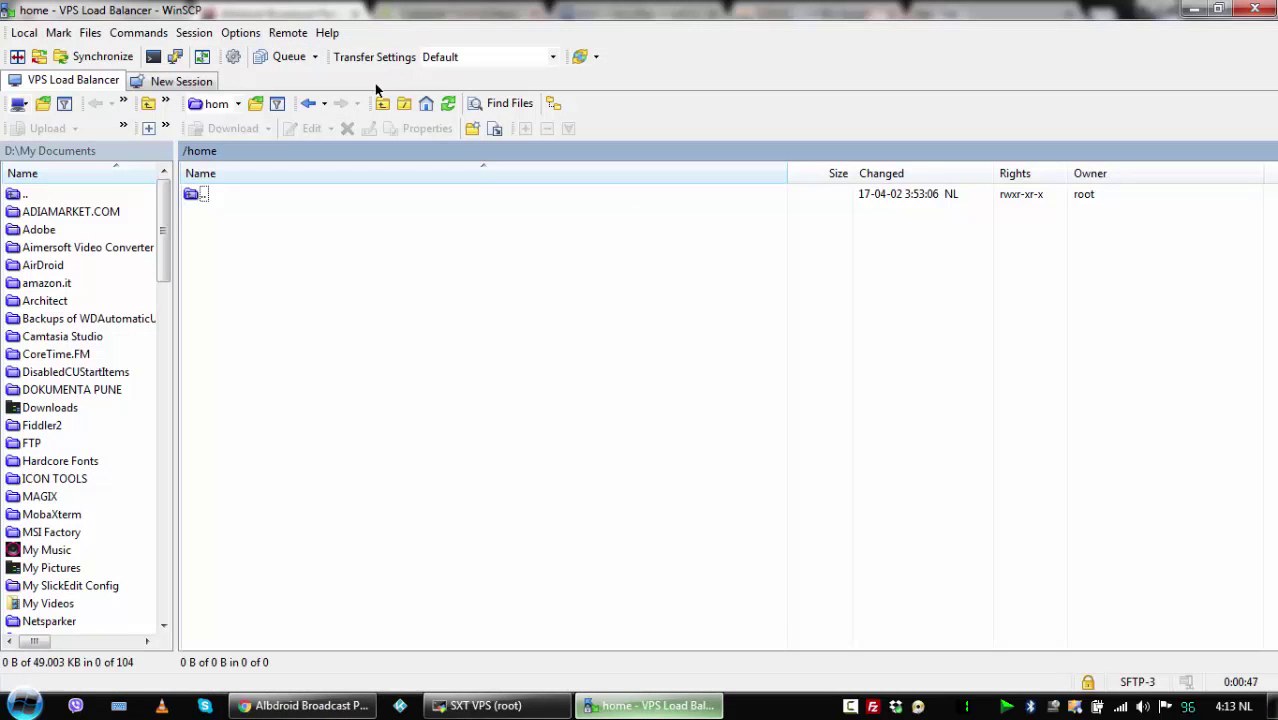
{"action": "right_click", "coordinate": [519, 297]}
{"action": "left_click", "coordinate": [570, 330]}
{"action": "left_click", "coordinate": [345, 705]}
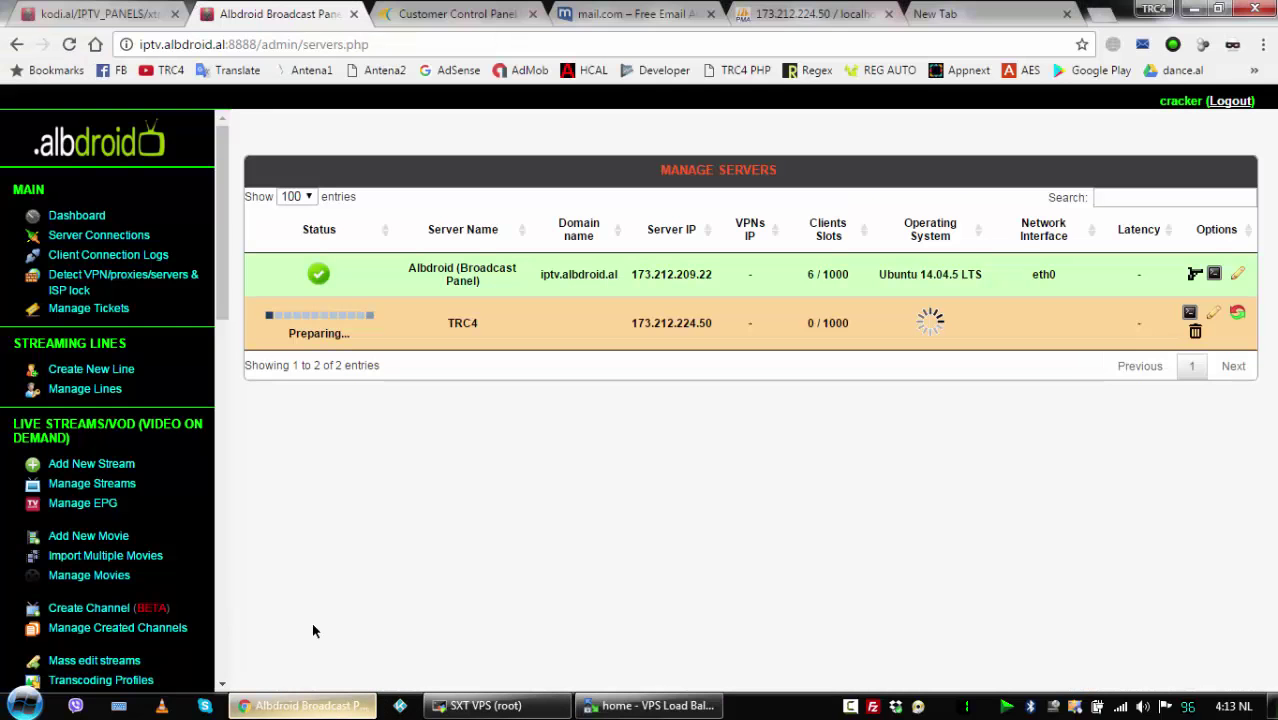
{"action": "left_click", "coordinate": [1213, 314]}
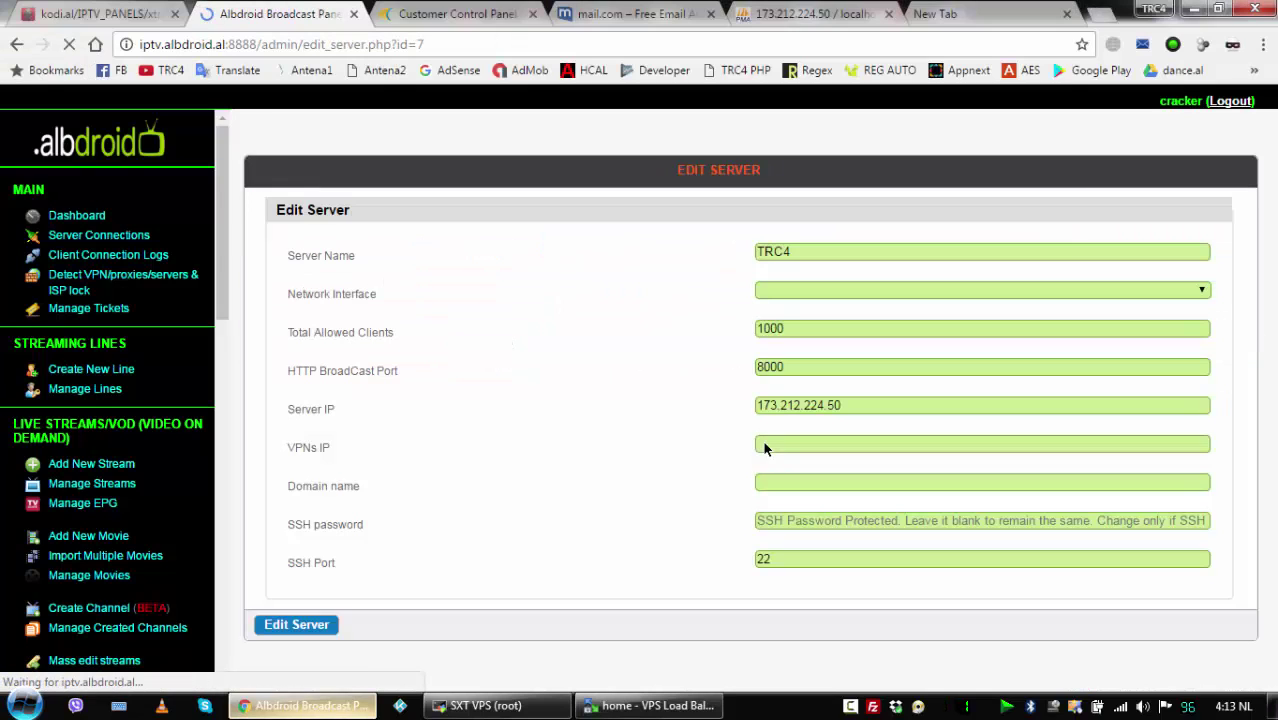
Review TRC4's settings, finding the Network Interface list empty.
{"action": "left_click", "coordinate": [858, 289]}
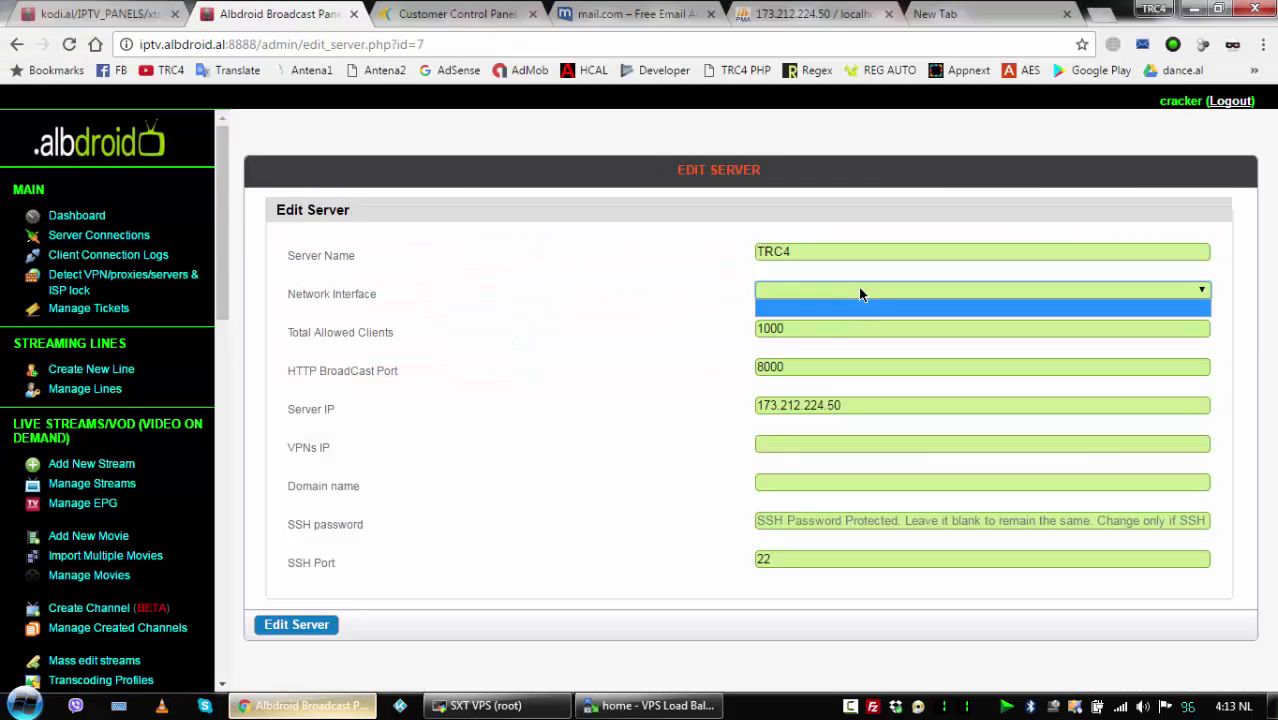
{"action": "left_click", "coordinate": [669, 325]}
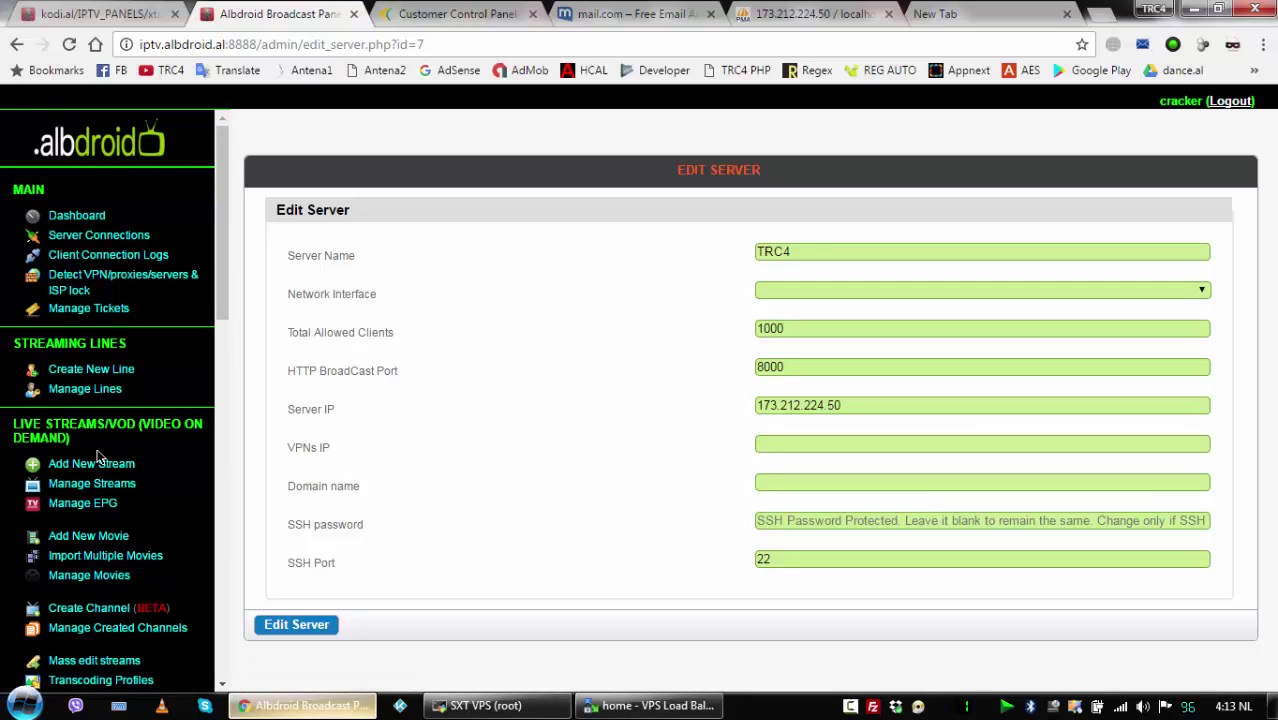
{"action": "scroll", "coordinate": [103, 452], "scroll_direction": "down", "scroll_amount": 1}
{"action": "scroll", "coordinate": [114, 473], "scroll_direction": "down", "scroll_amount": 1}
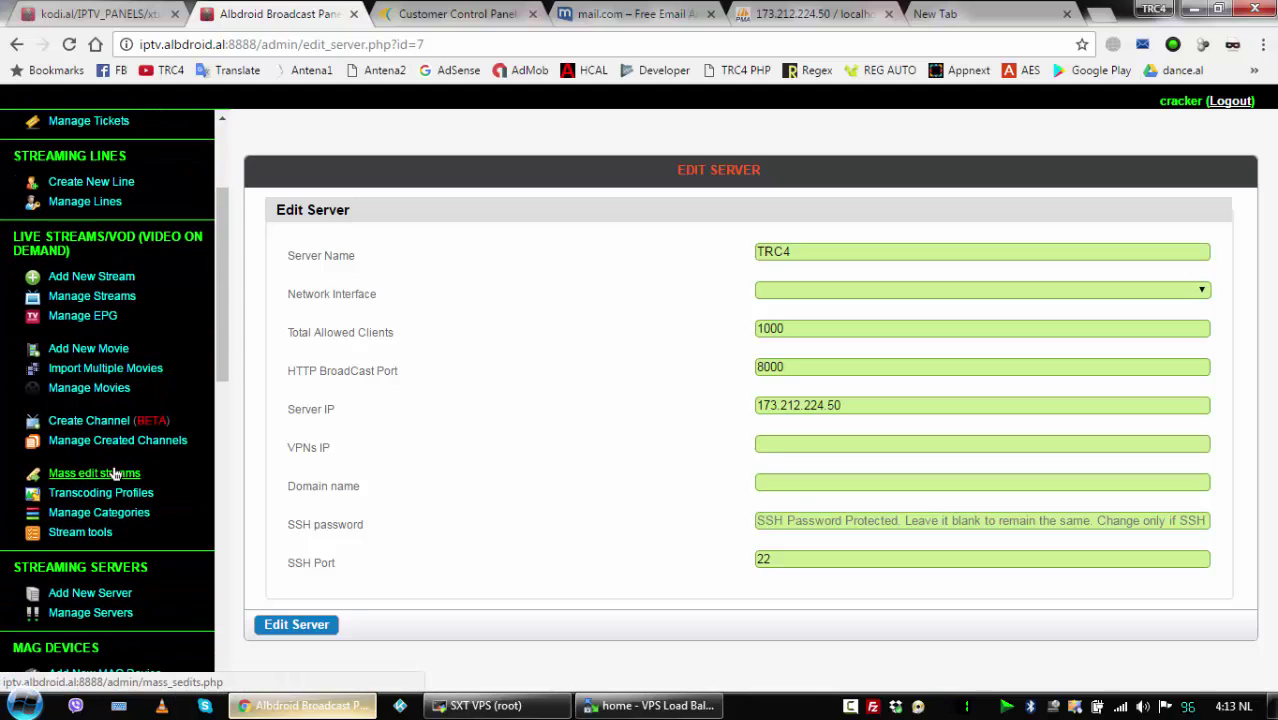
{"action": "scroll", "coordinate": [117, 480], "scroll_direction": "down", "scroll_amount": 1}
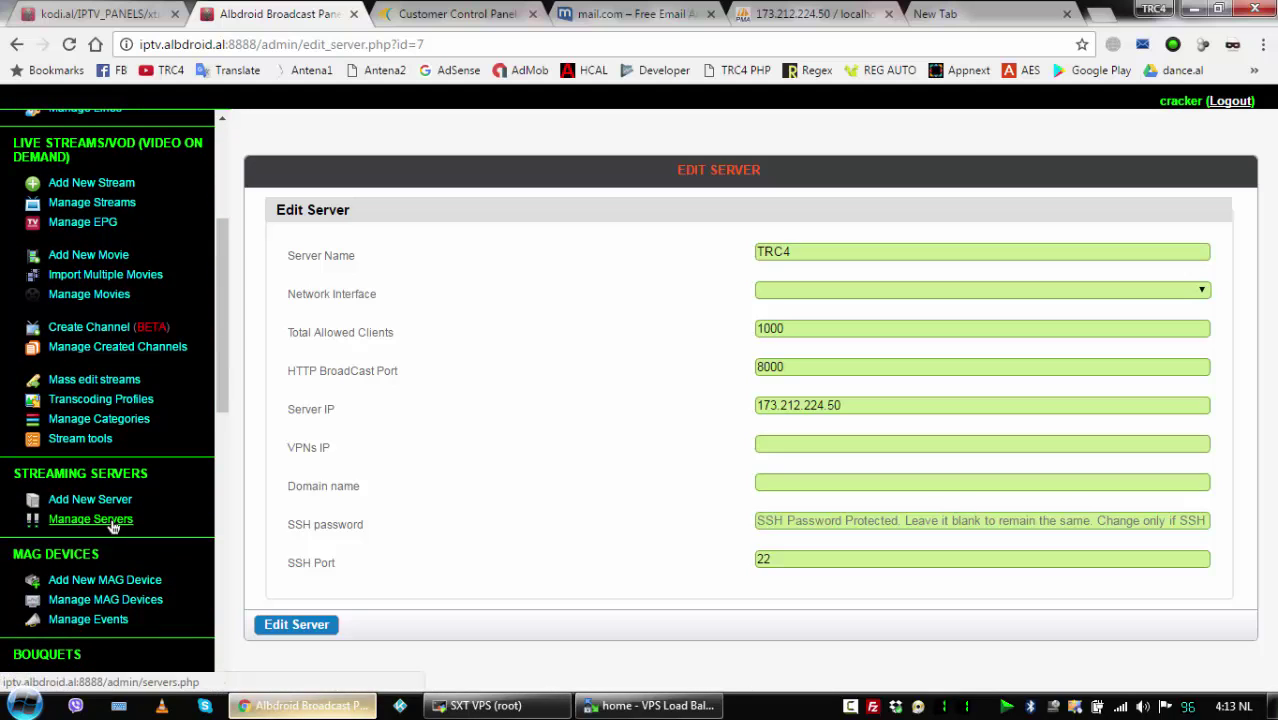
Go back to Manage Servers and open the Dashboard in a new tab.
{"action": "left_click", "coordinate": [91, 519]}
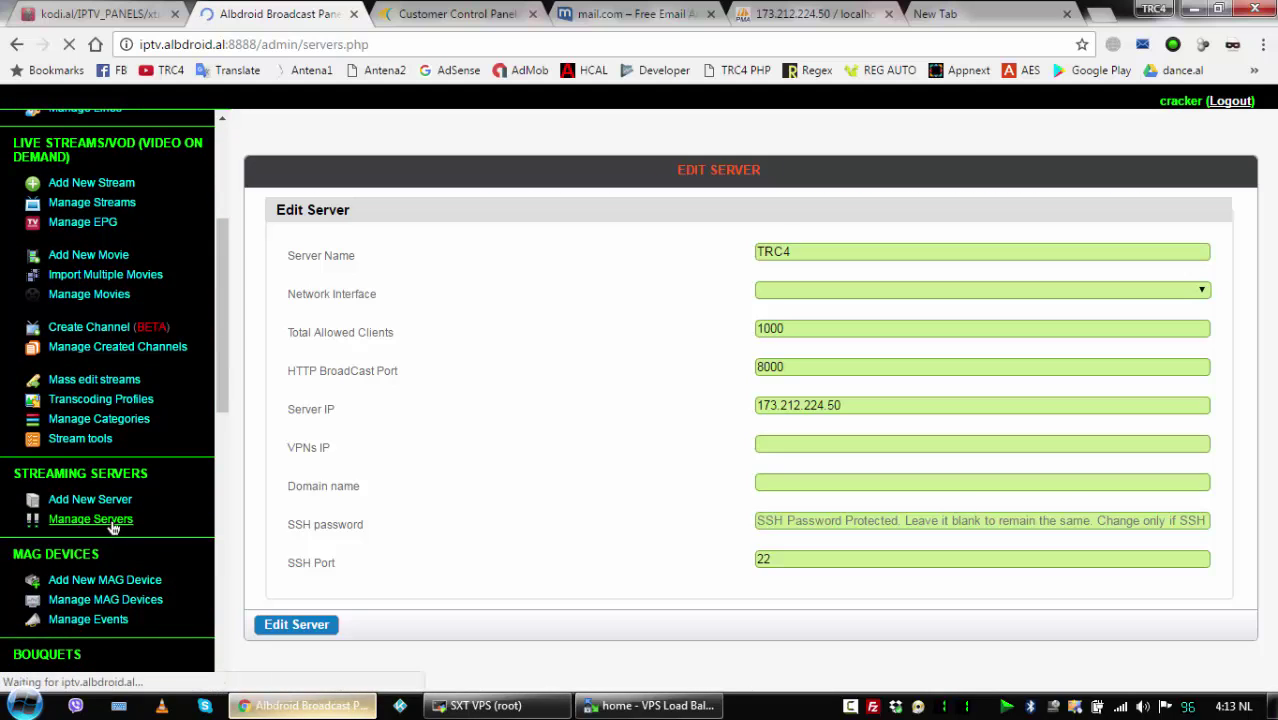
{"action": "scroll", "coordinate": [110, 300], "scroll_direction": "down", "scroll_amount": 1}
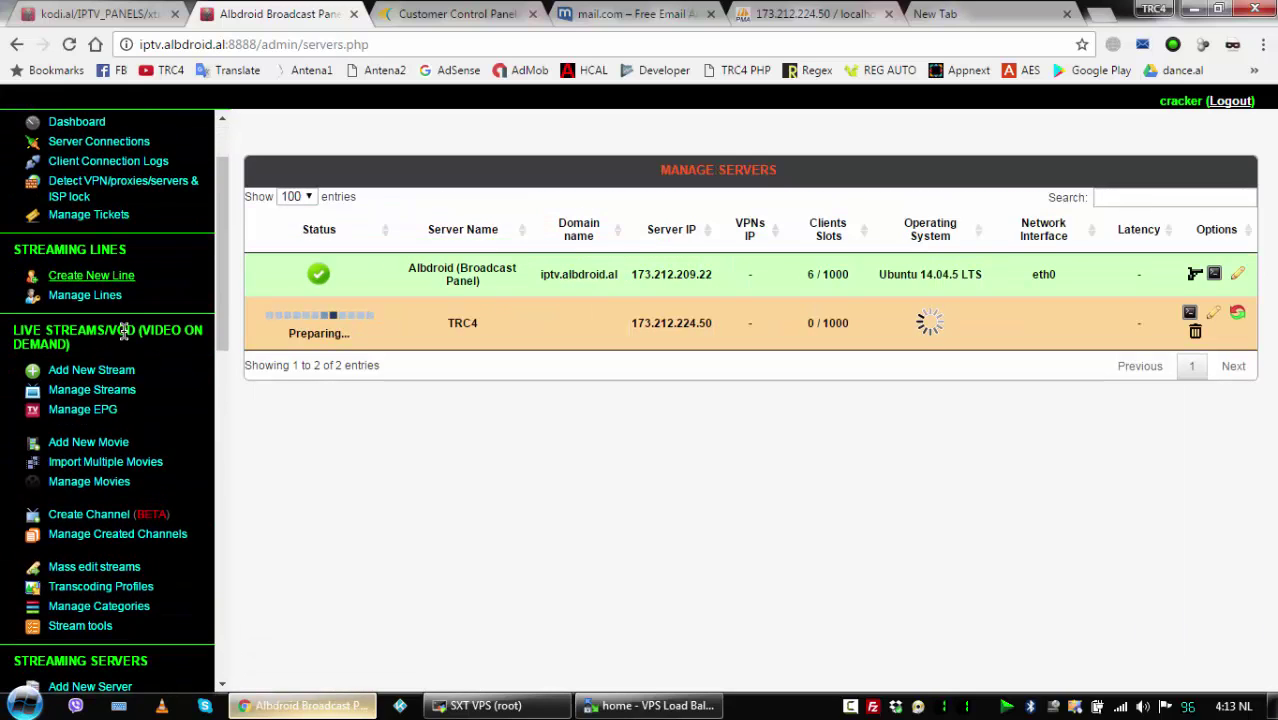
{"action": "scroll", "coordinate": [100, 260], "scroll_direction": "up", "scroll_amount": 1}
{"action": "right_click", "coordinate": [96, 221]}
{"action": "left_click", "coordinate": [250, 229]}
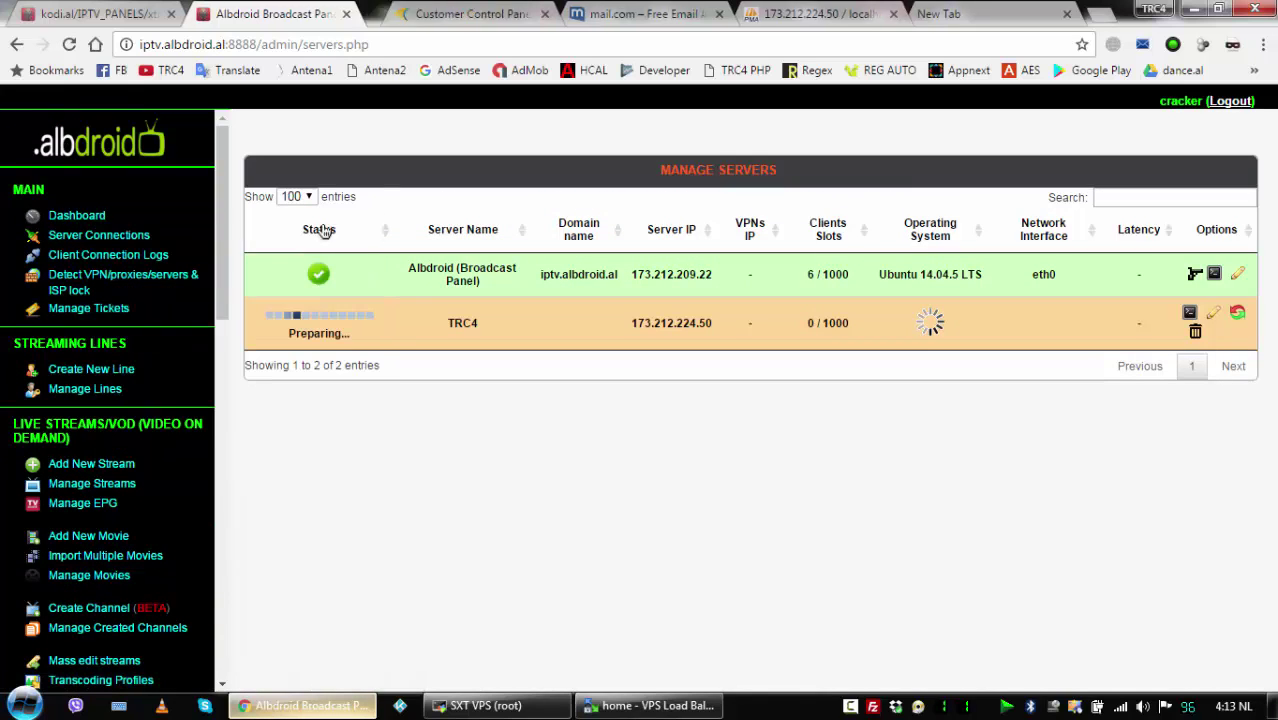
Reload the Dashboard tab to see TRC4 reported as down.
{"action": "left_click", "coordinate": [393, 13]}
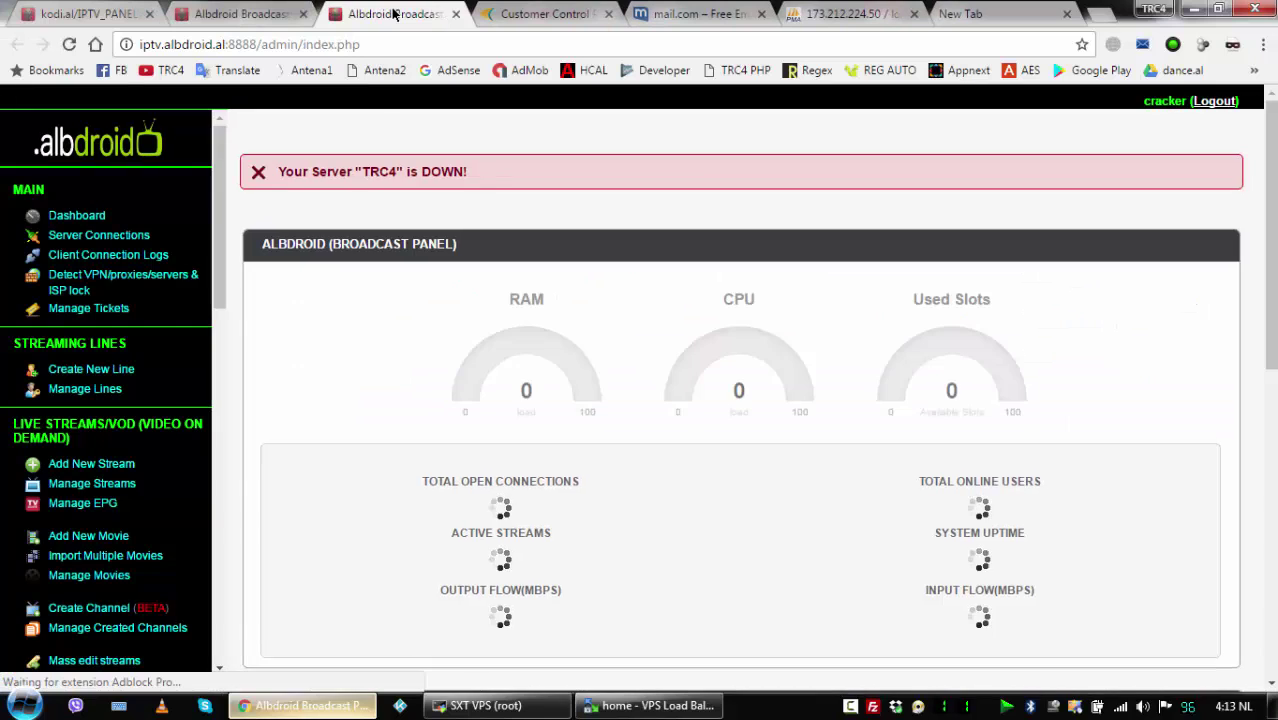
{"action": "left_click", "coordinate": [69, 44]}
{"action": "key", "text": "F5"}
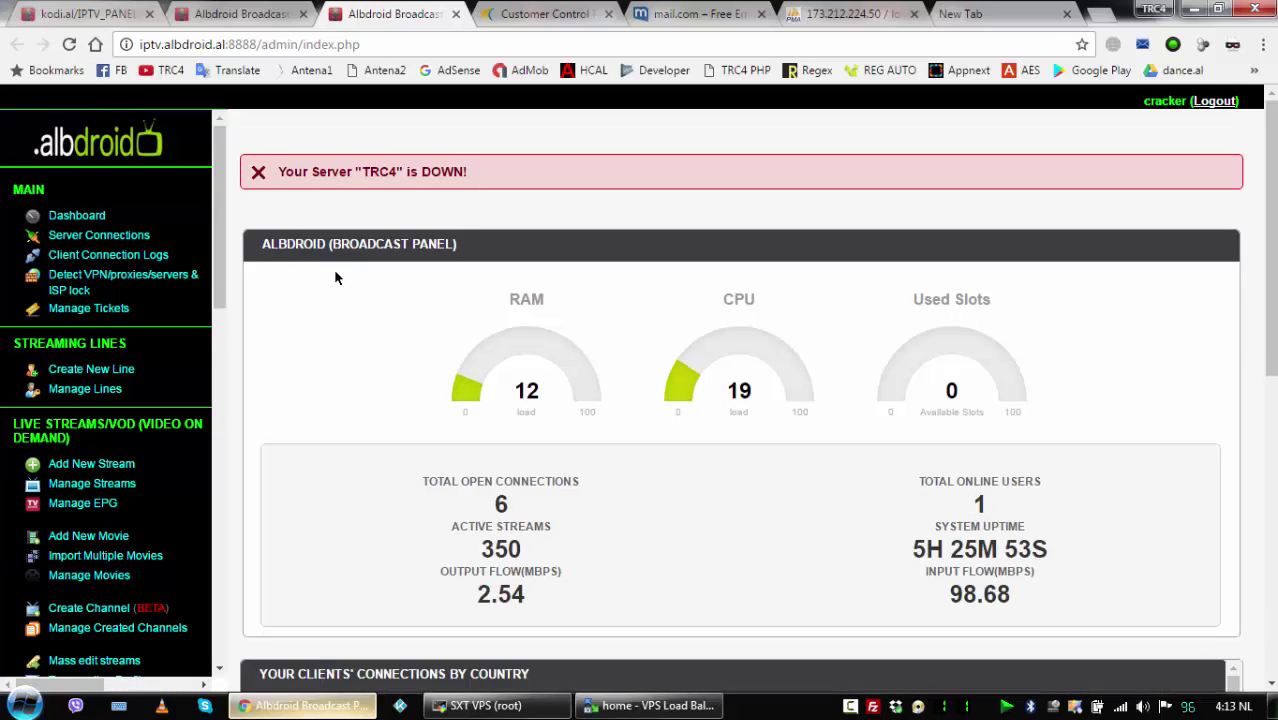
Reload the Manage Servers list repeatedly to follow TRC4's progress, still Preparing.
{"action": "left_click", "coordinate": [244, 15]}
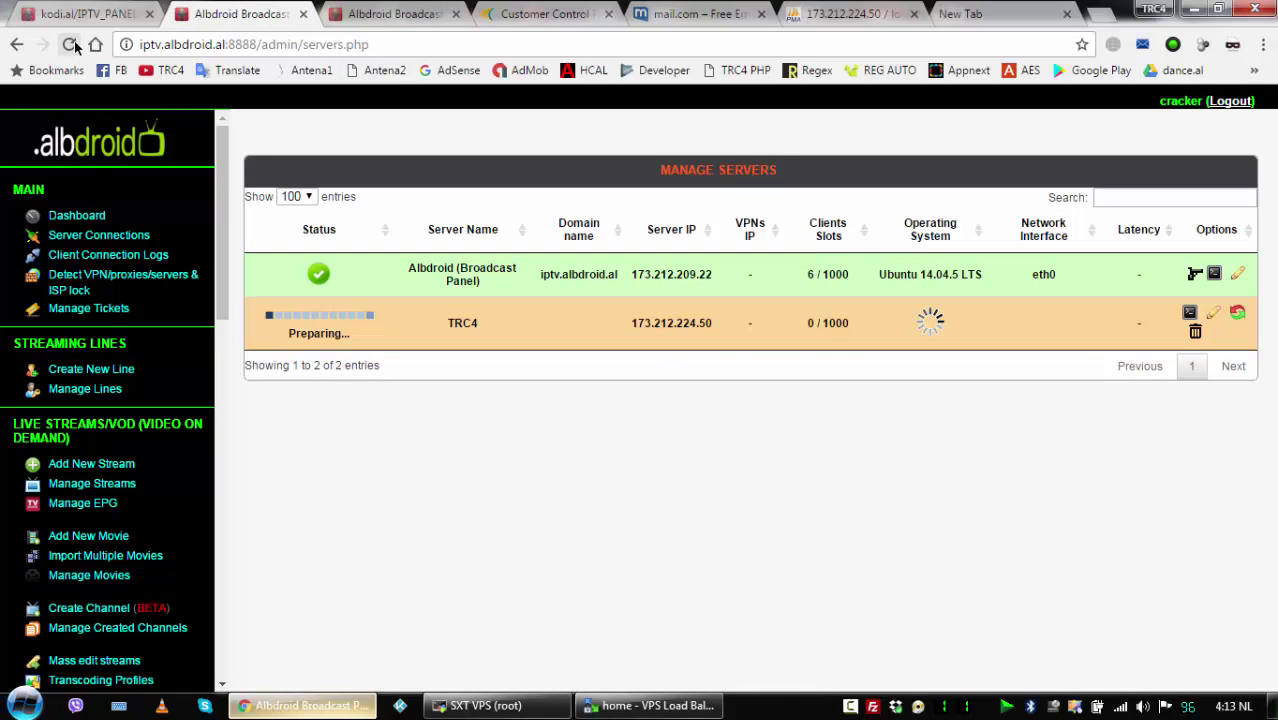
{"action": "left_click", "coordinate": [70, 44]}
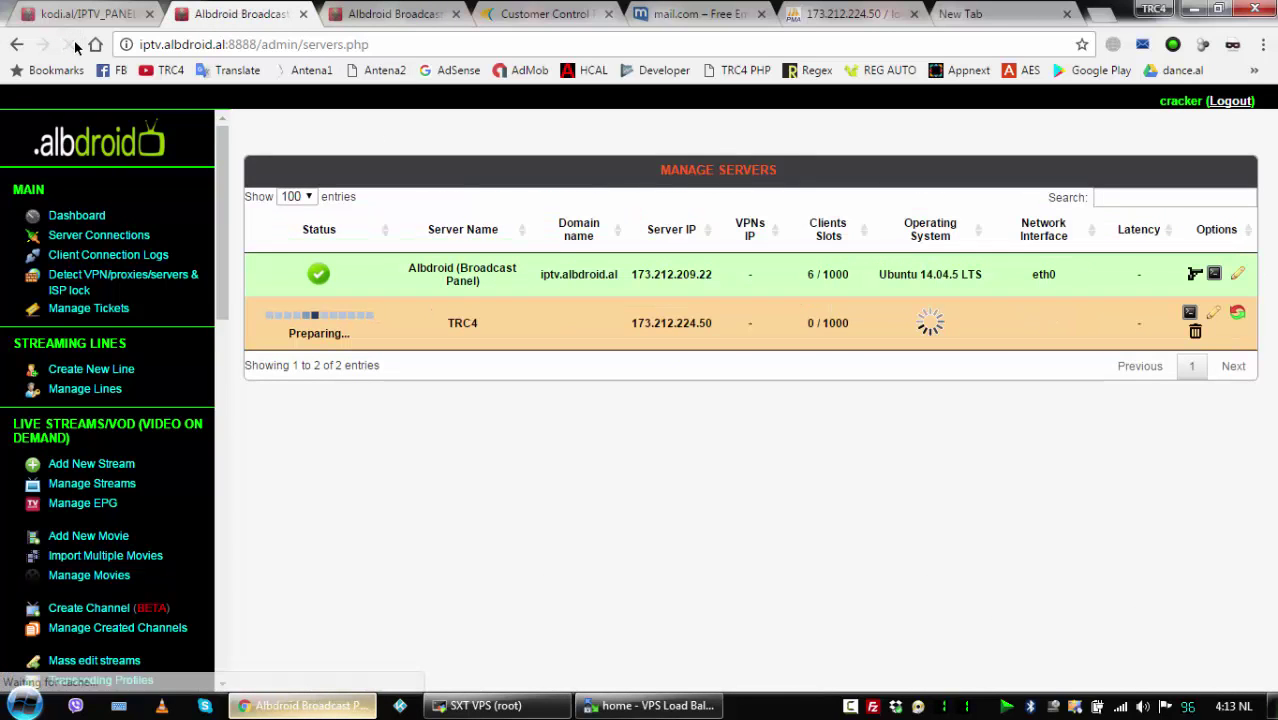
{"action": "left_click", "coordinate": [69, 45]}
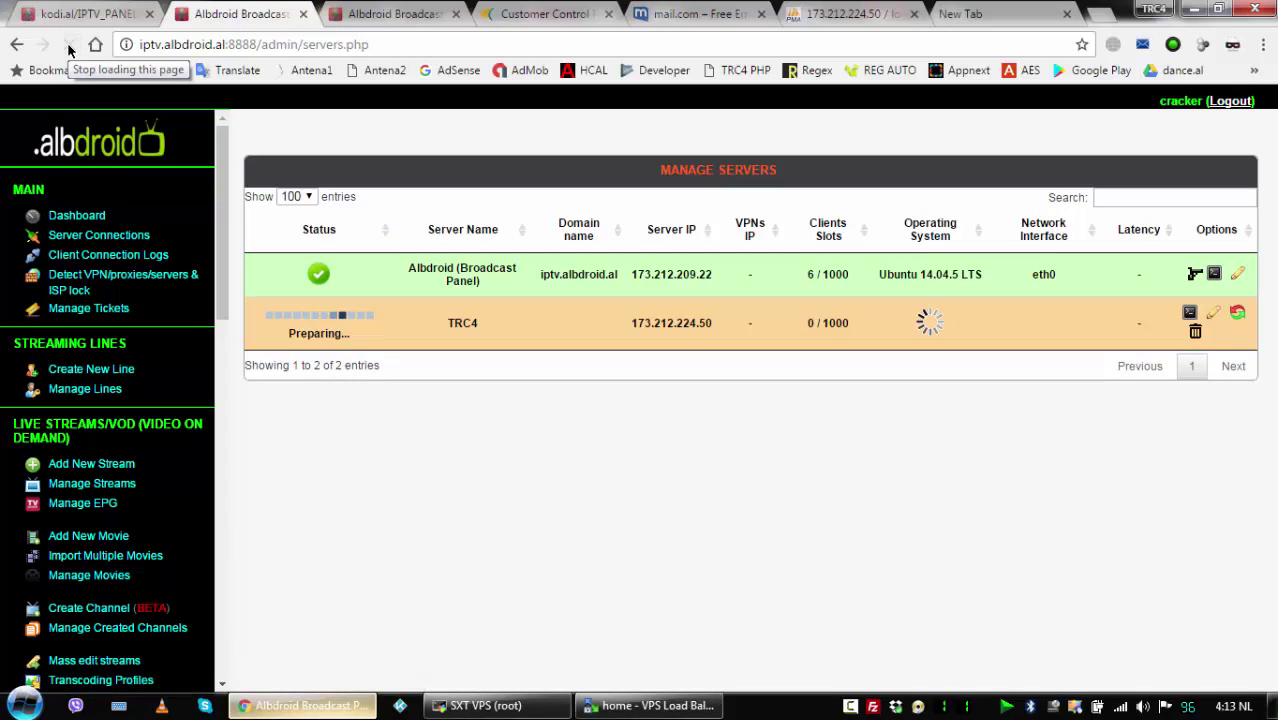
{"action": "left_click", "coordinate": [69, 46]}
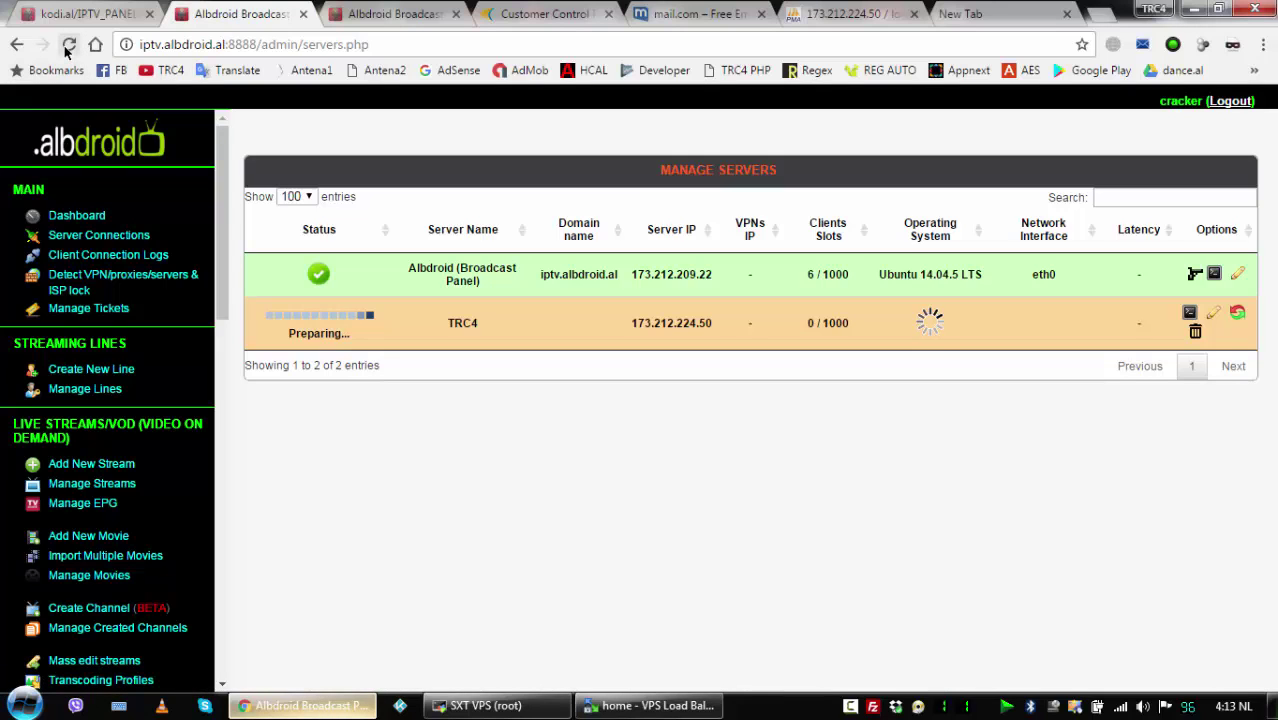
{"action": "left_click", "coordinate": [69, 46]}
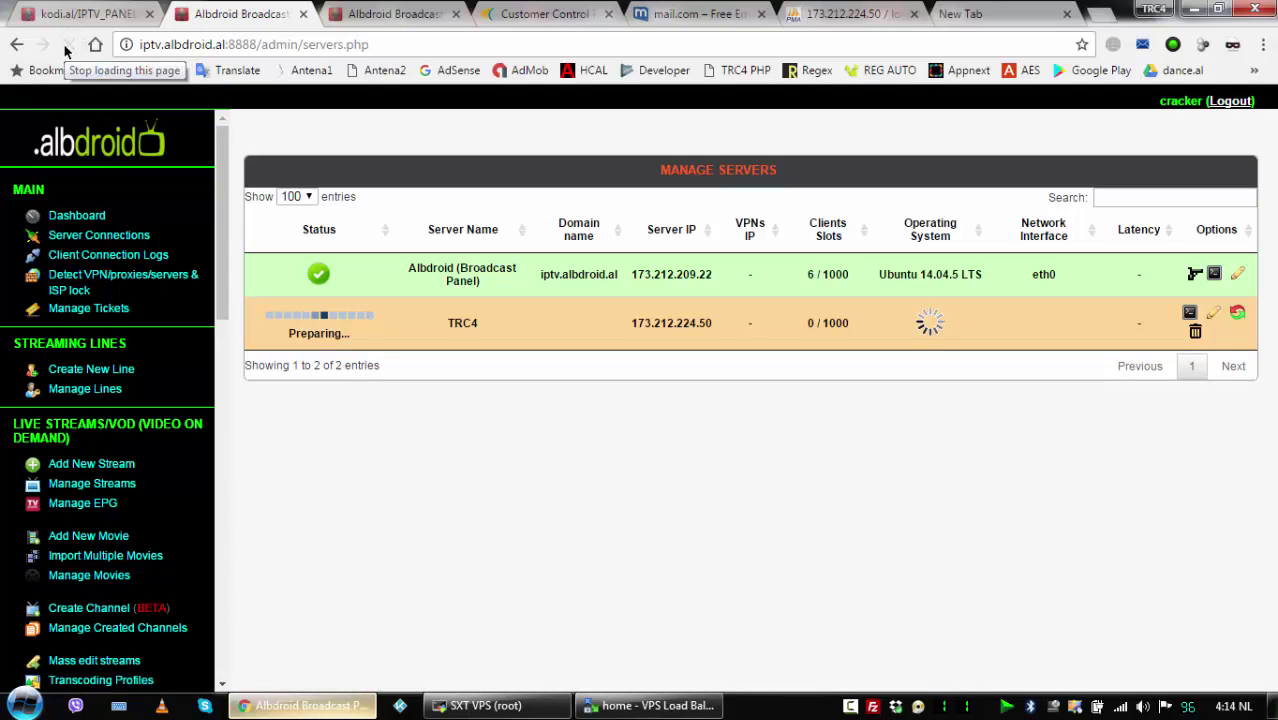
{"action": "left_click", "coordinate": [69, 46]}
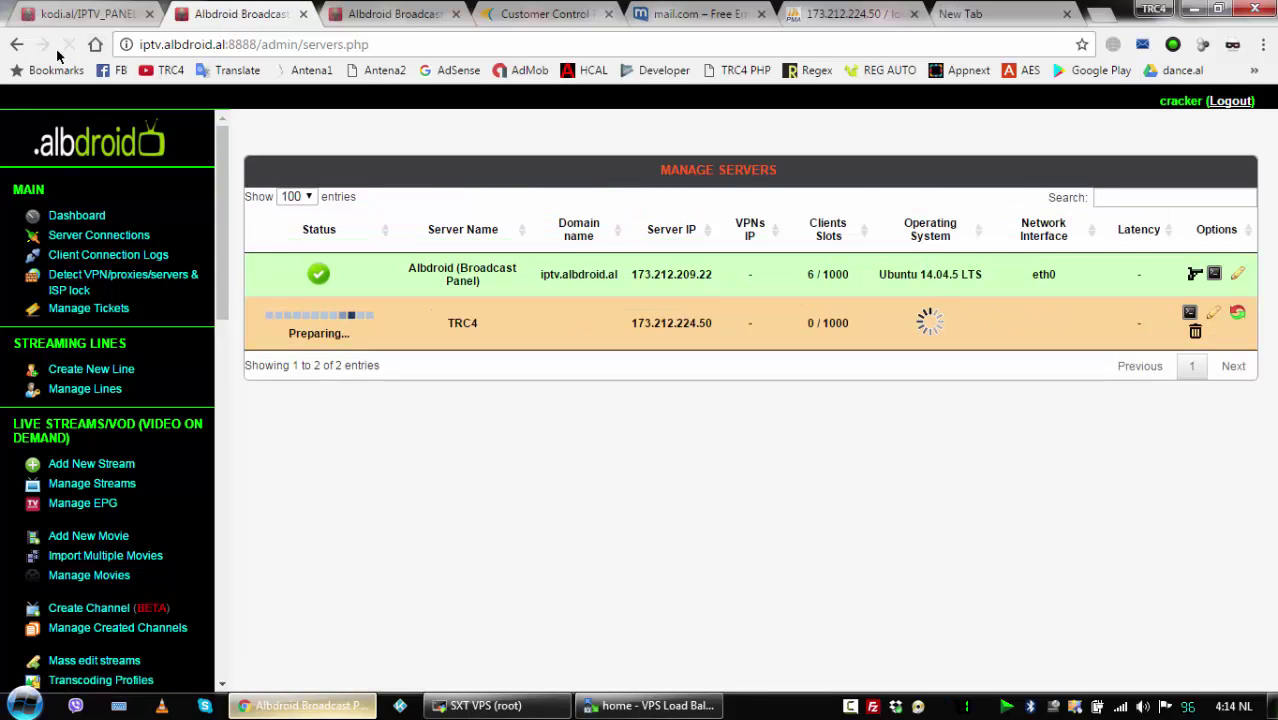
{"action": "left_click", "coordinate": [650, 705]}
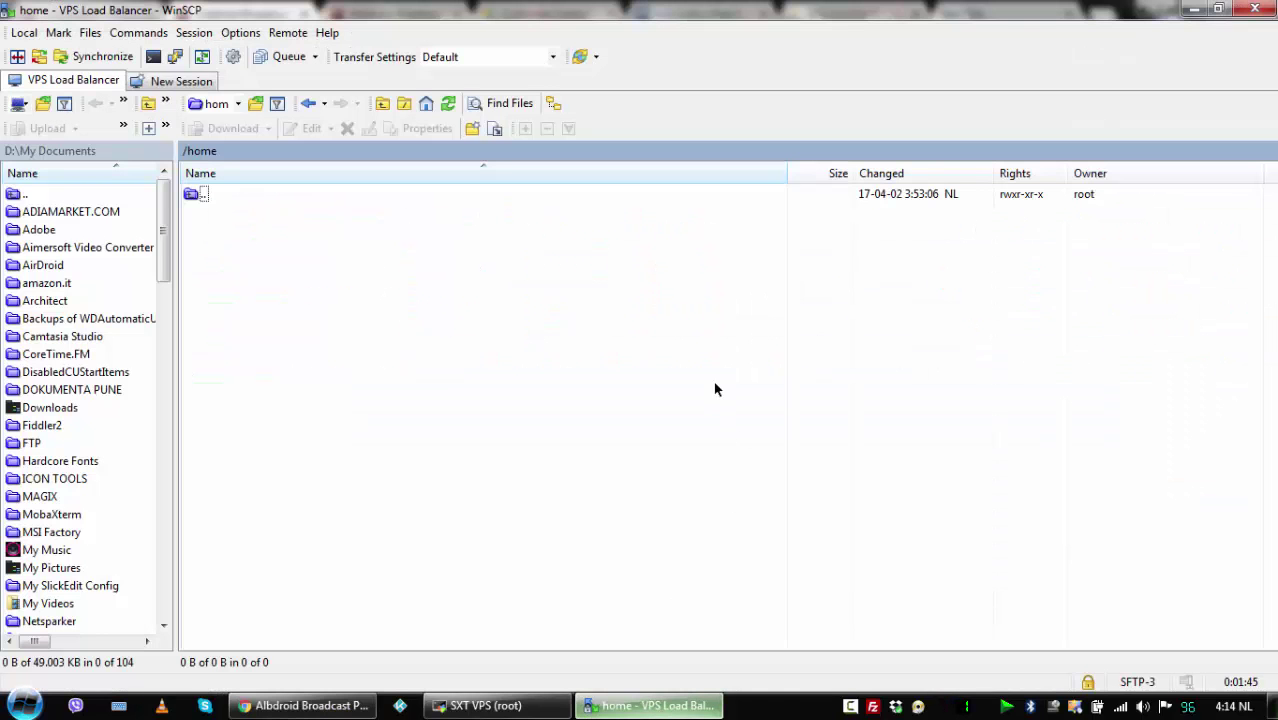
Refresh the load balancer's /home listing and open xtreamcodes > iptv_xtream_codes.
{"action": "right_click", "coordinate": [713, 372]}
{"action": "left_click", "coordinate": [740, 408]}
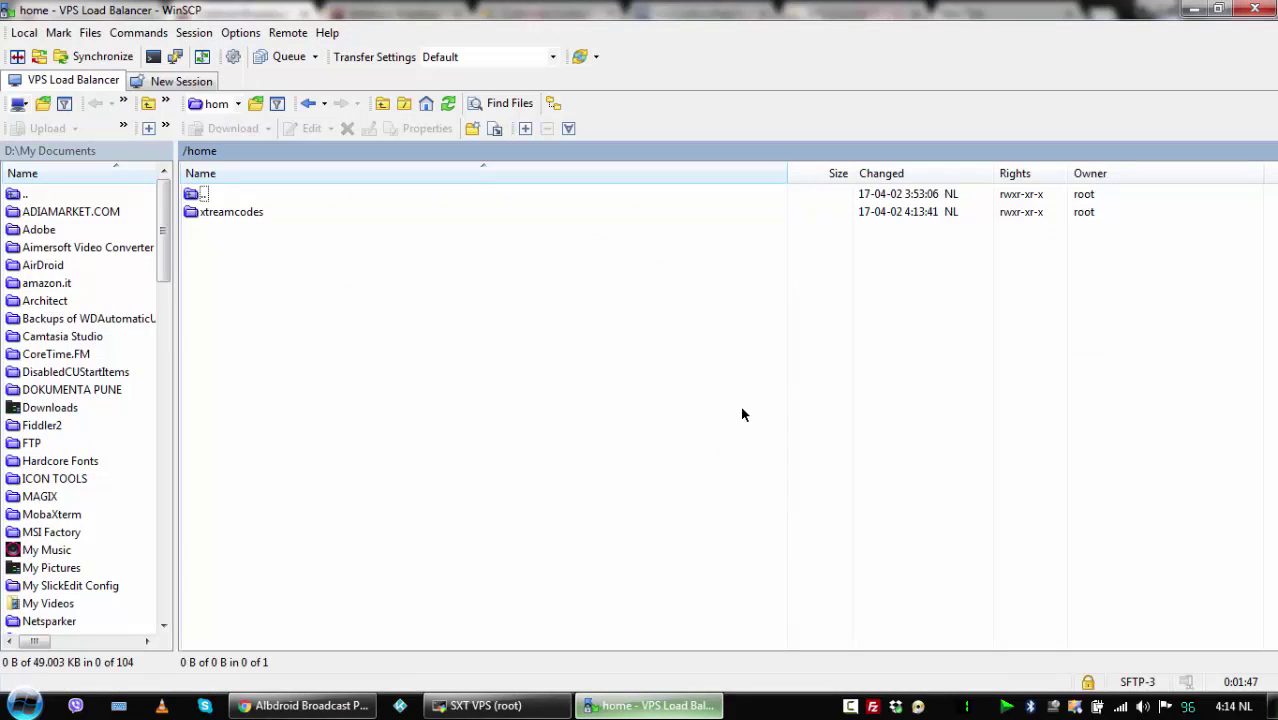
{"action": "double_click", "coordinate": [252, 212]}
{"action": "double_click", "coordinate": [258, 212]}
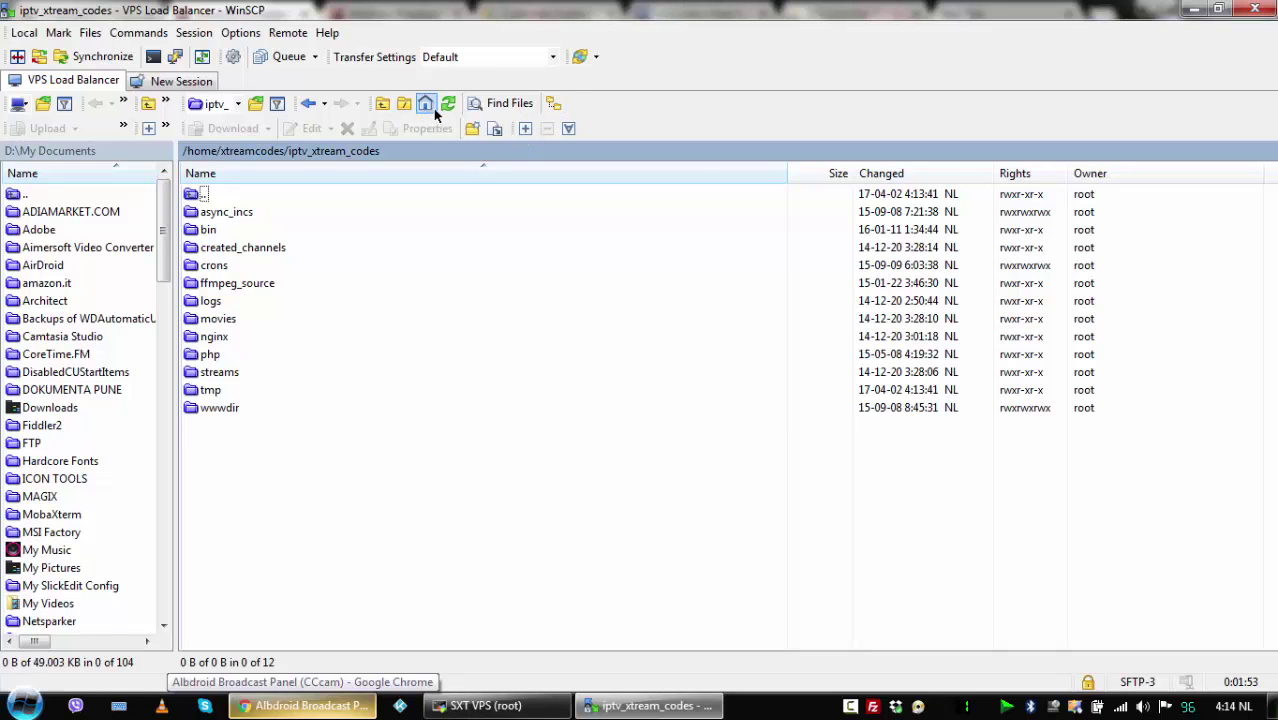
Reload the Manage Servers list twice to recheck TRC4's status.
{"action": "left_click", "coordinate": [305, 705]}
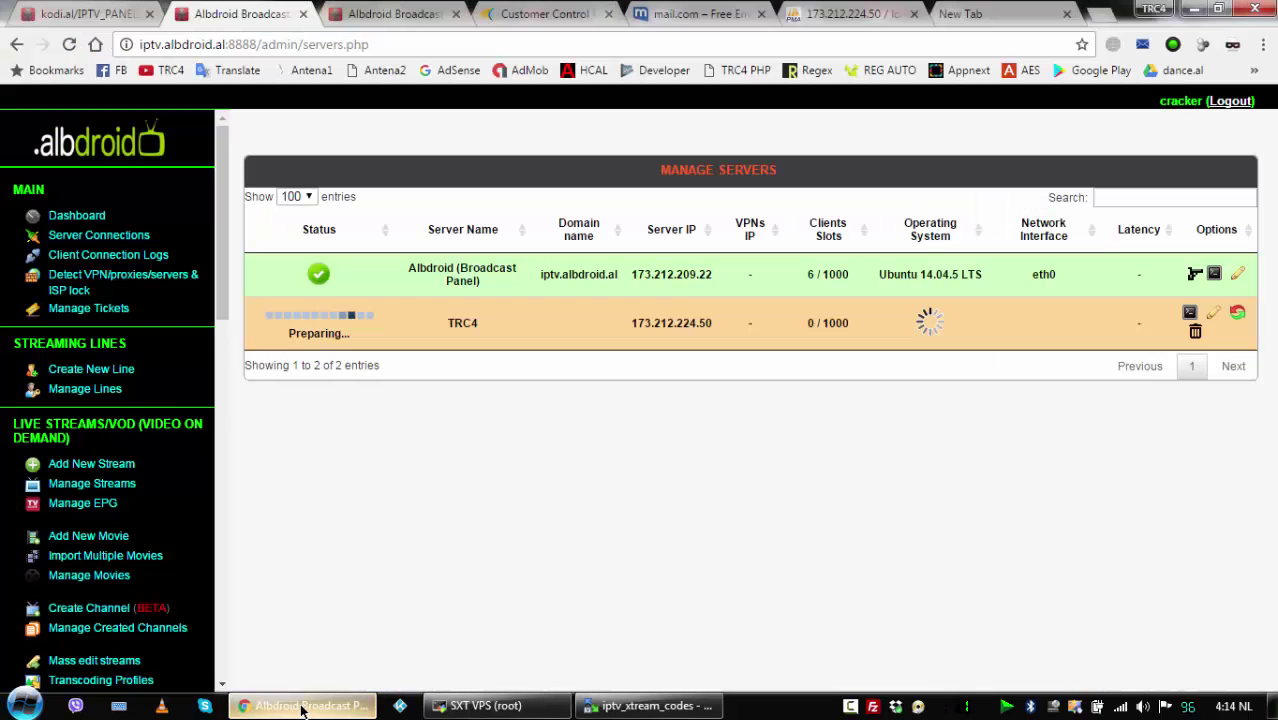
{"action": "left_click", "coordinate": [69, 44]}
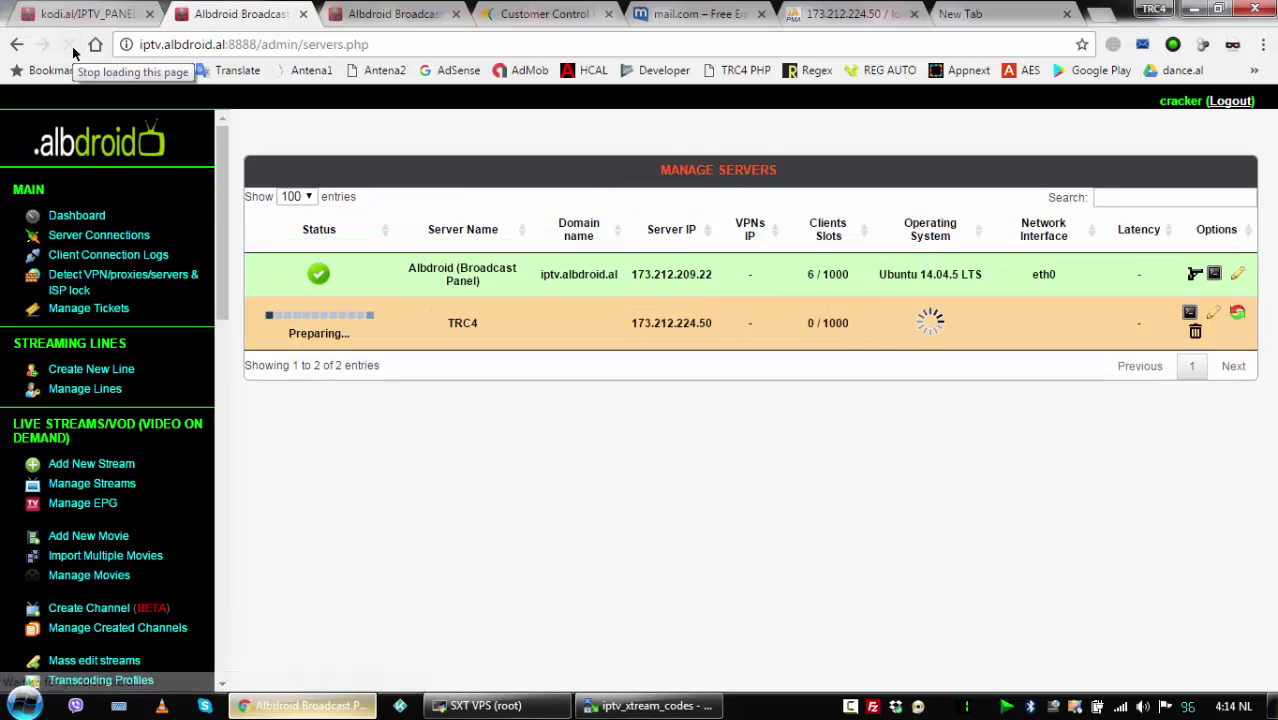
{"action": "left_click", "coordinate": [70, 45]}
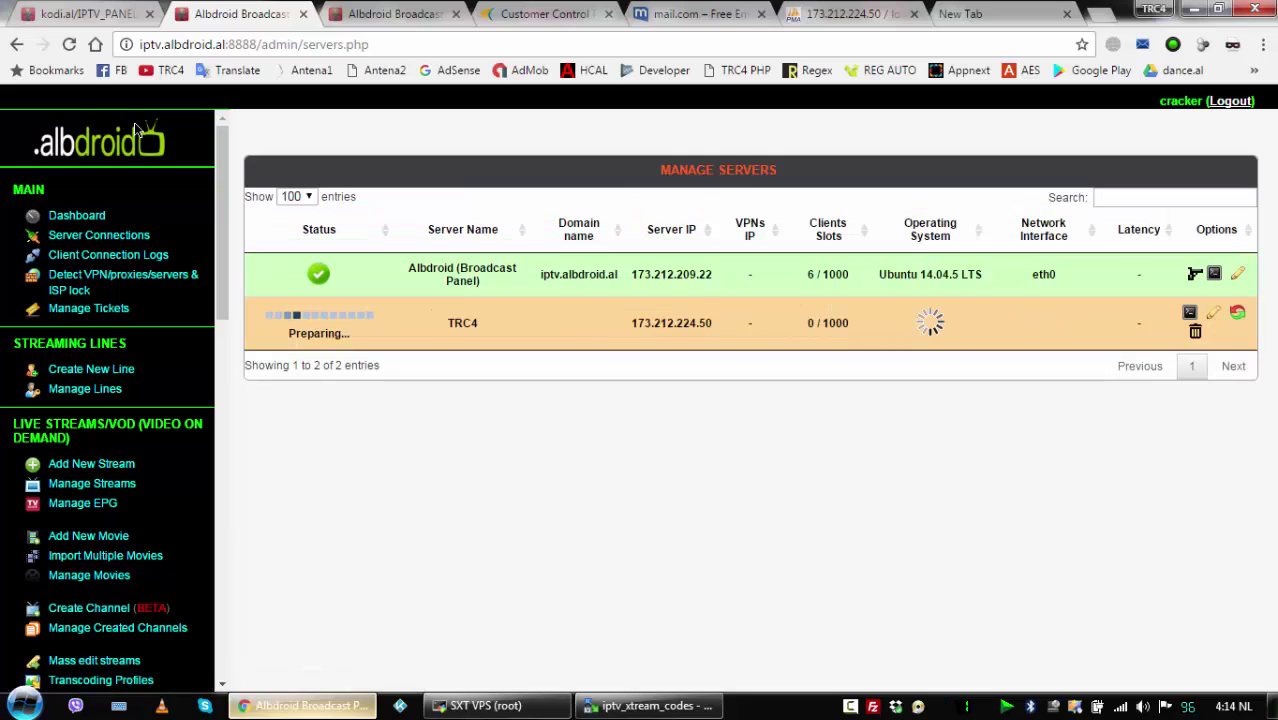
Refresh iptv_xtream_codes, look inside wwwdir, then reload Manage Servers showing TRC4 online.
{"action": "left_click", "coordinate": [643, 706]}
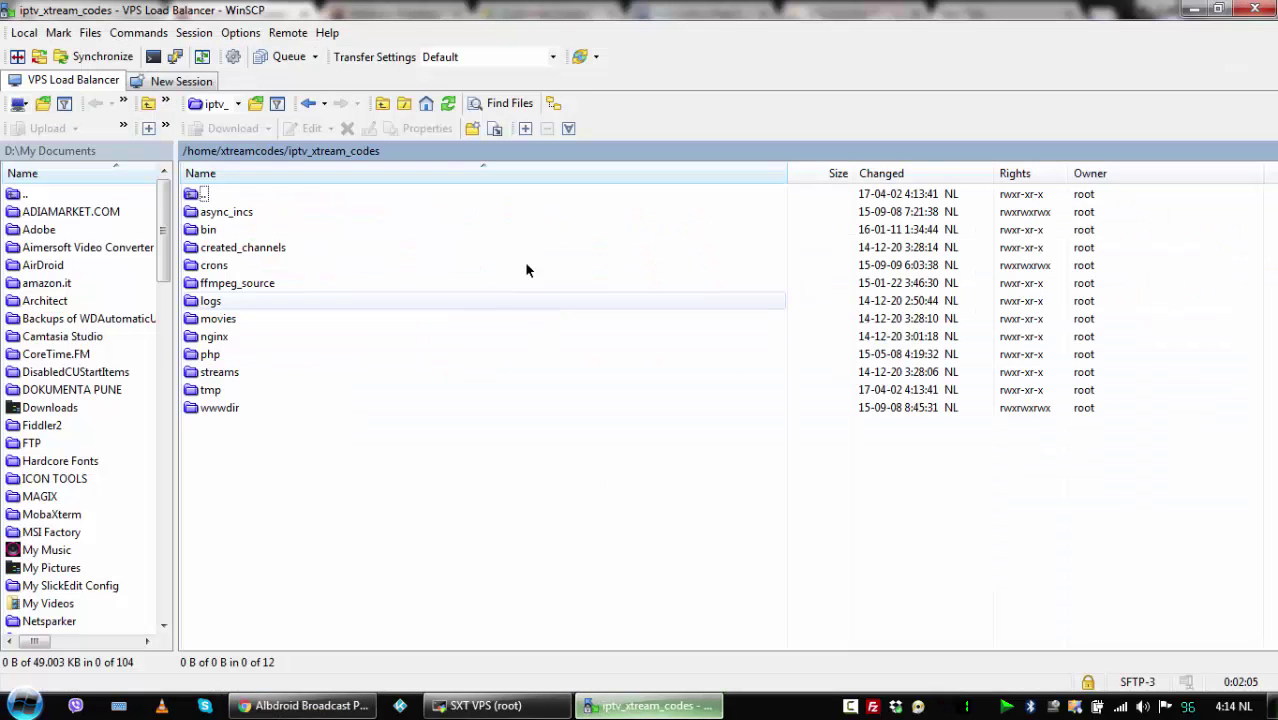
{"action": "left_click", "coordinate": [447, 104]}
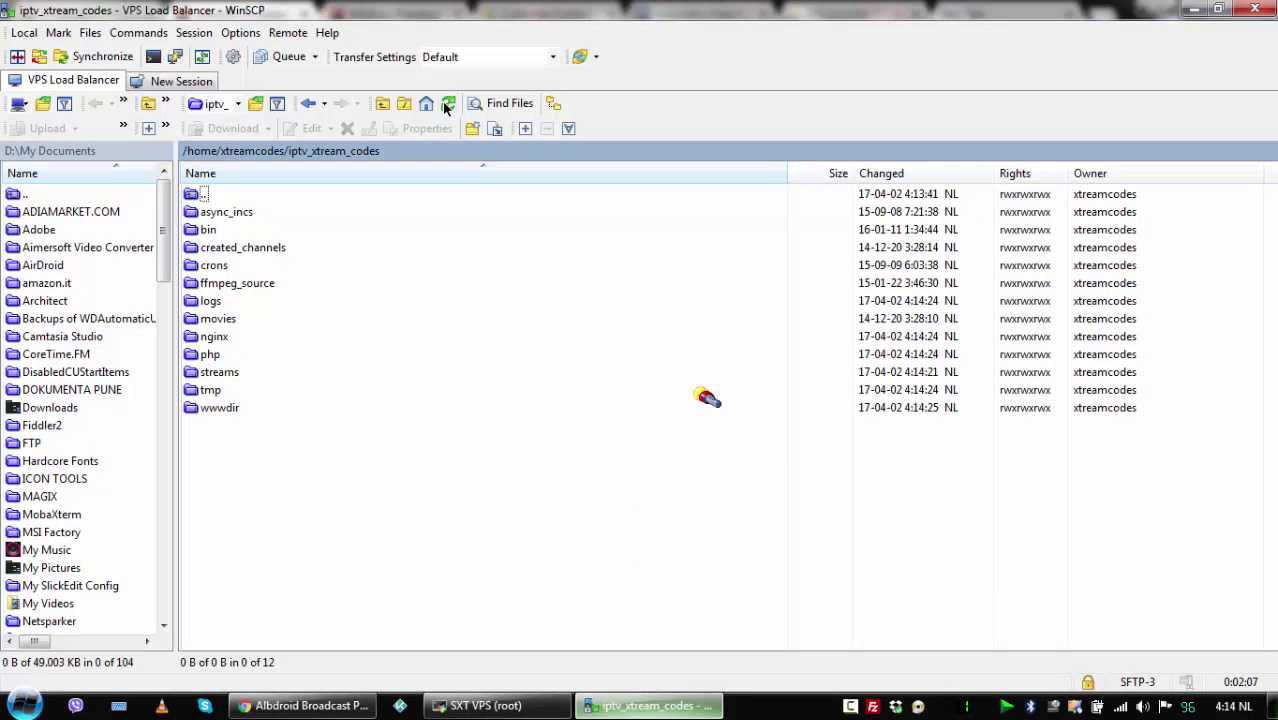
{"action": "double_click", "coordinate": [222, 407]}
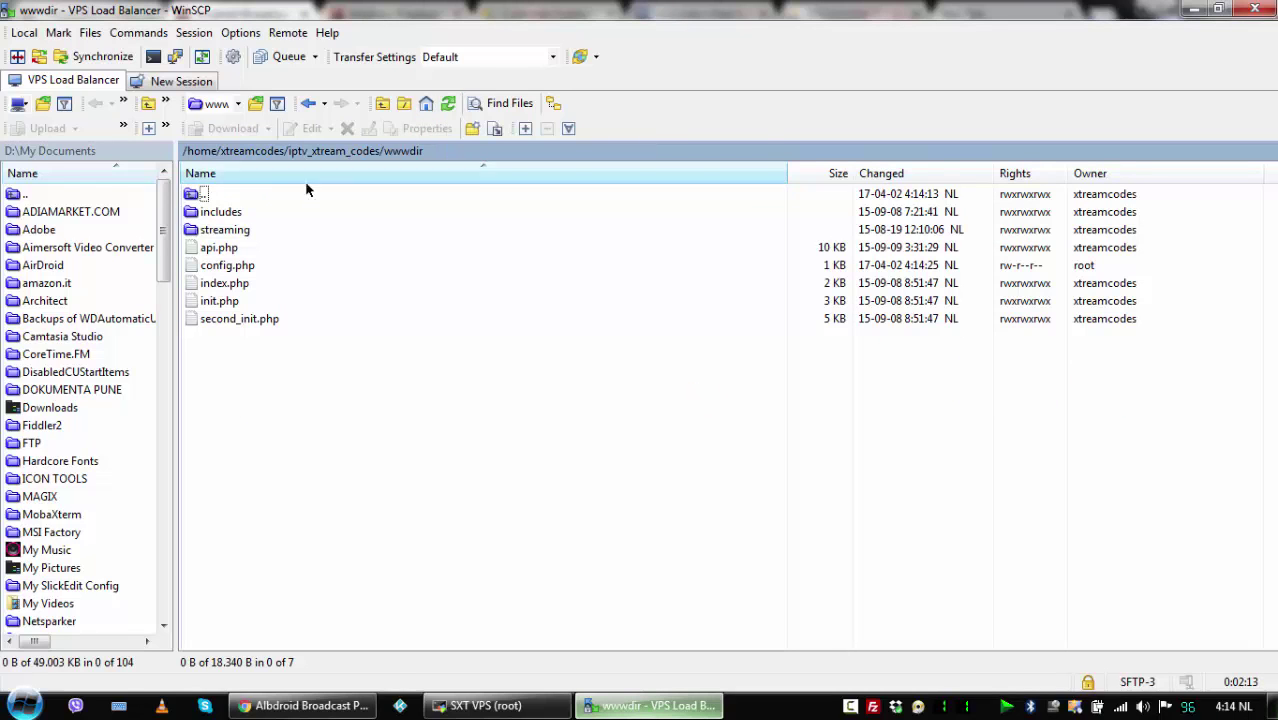
{"action": "double_click", "coordinate": [203, 195]}
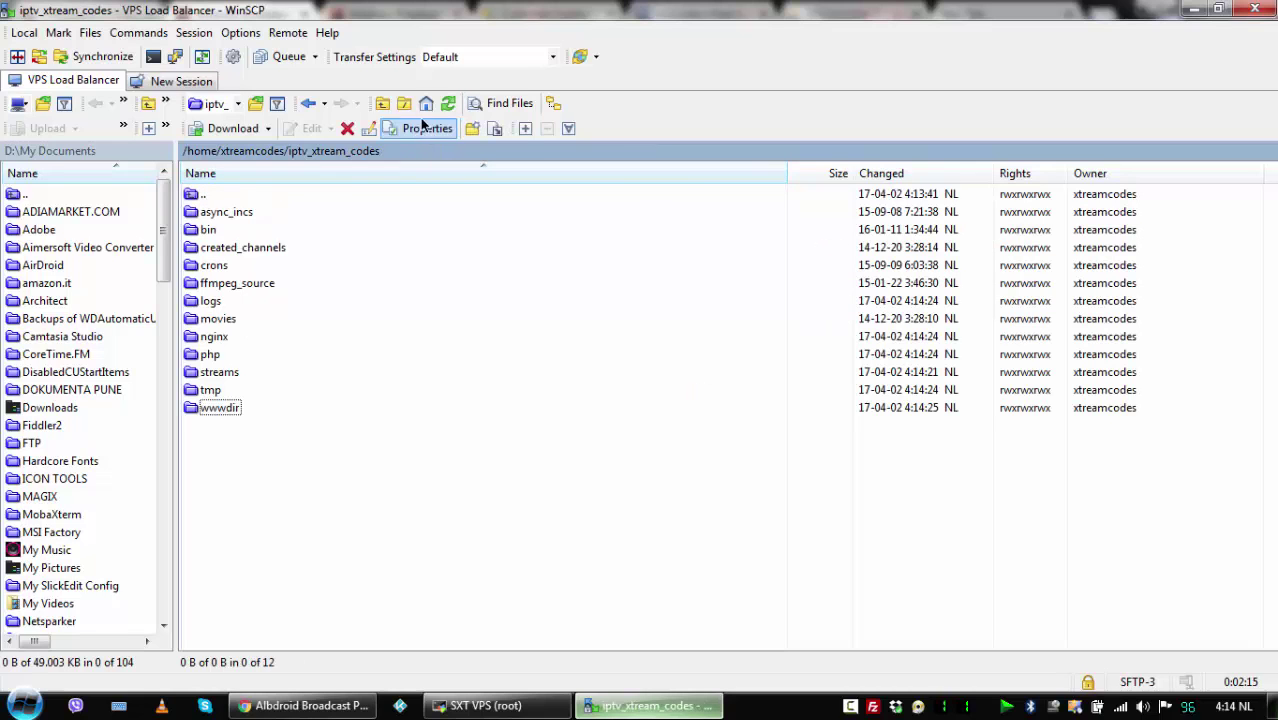
{"action": "left_click", "coordinate": [305, 705]}
{"action": "left_click", "coordinate": [69, 45]}
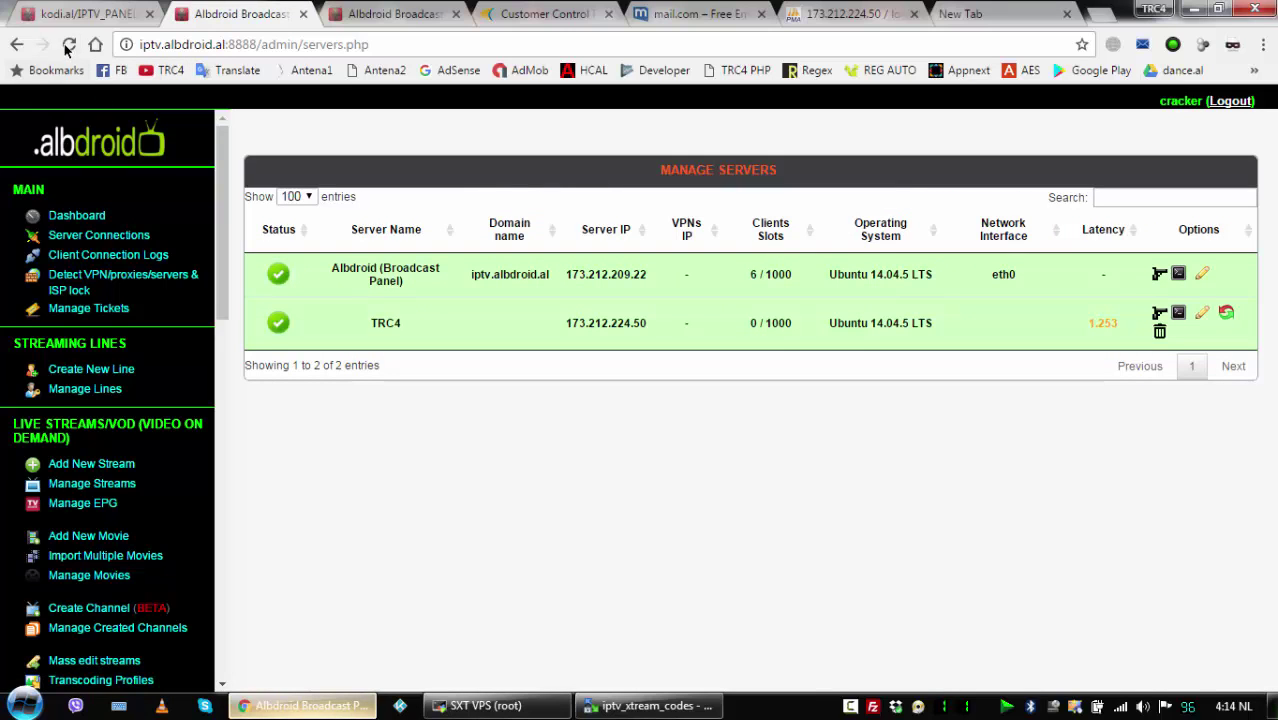
Reload Manage Servers and the dashboard so TRC4 appears beside the main server.
{"action": "left_click", "coordinate": [68, 45]}
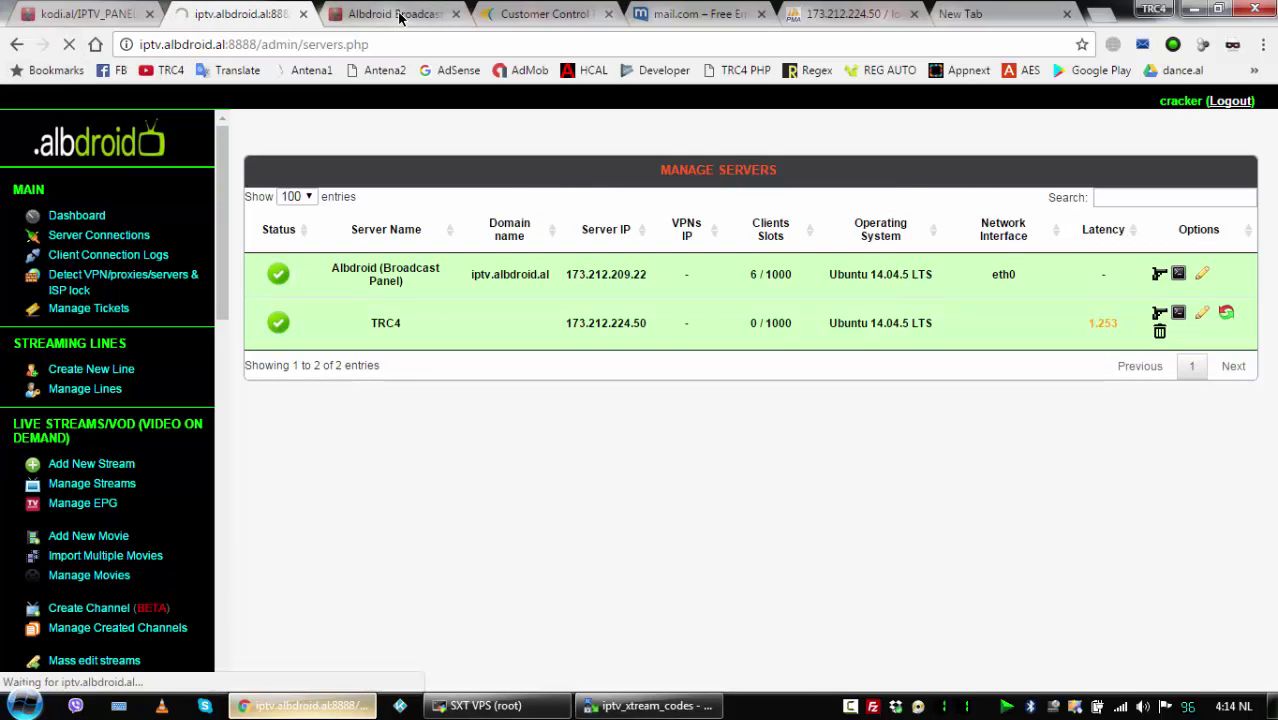
{"action": "left_click", "coordinate": [399, 15]}
{"action": "left_click", "coordinate": [68, 45]}
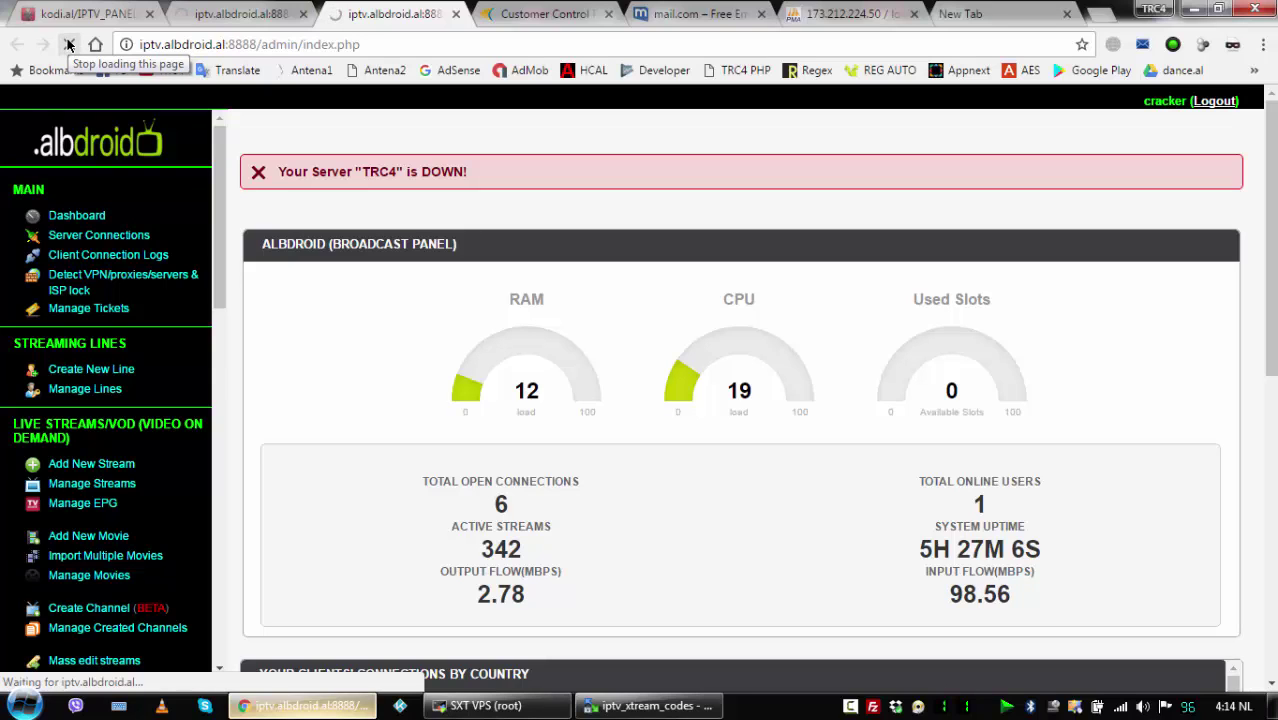
{"action": "left_click", "coordinate": [244, 16]}
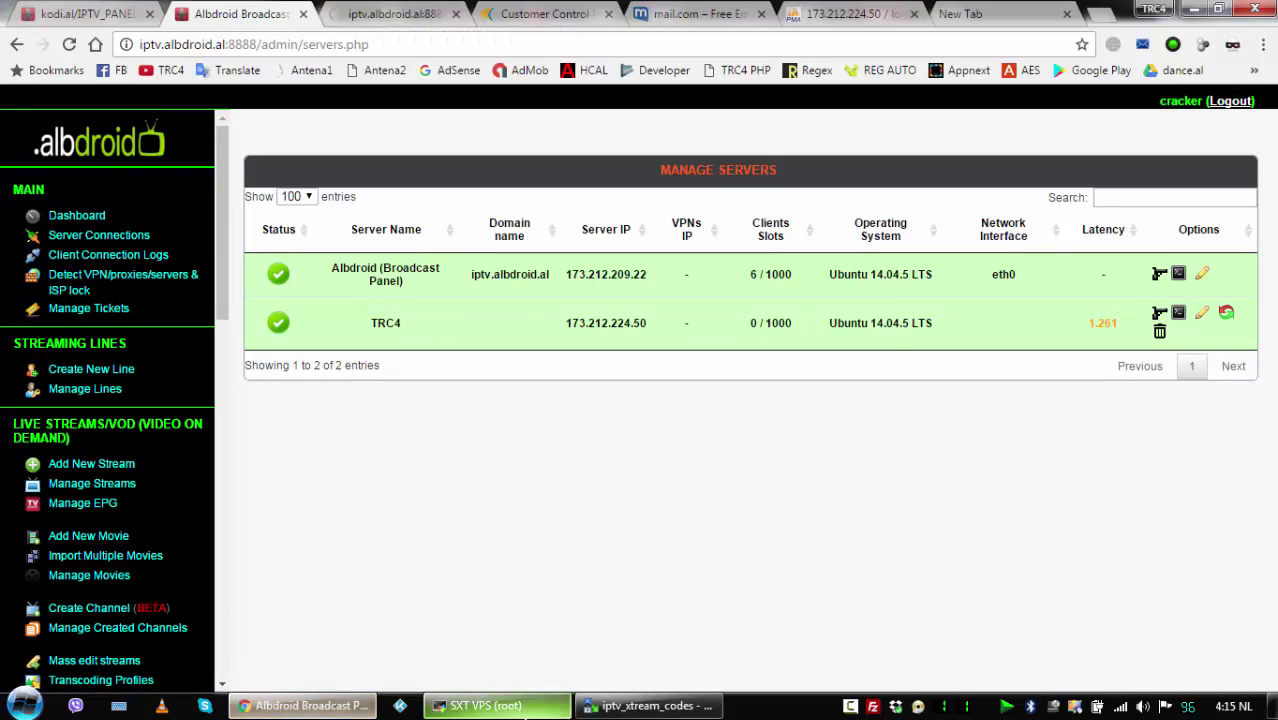
Refresh WinSCP's iptv_xtream_codes listing, then reload the dashboard to update TRC4's gauges.
{"action": "left_click", "coordinate": [650, 705]}
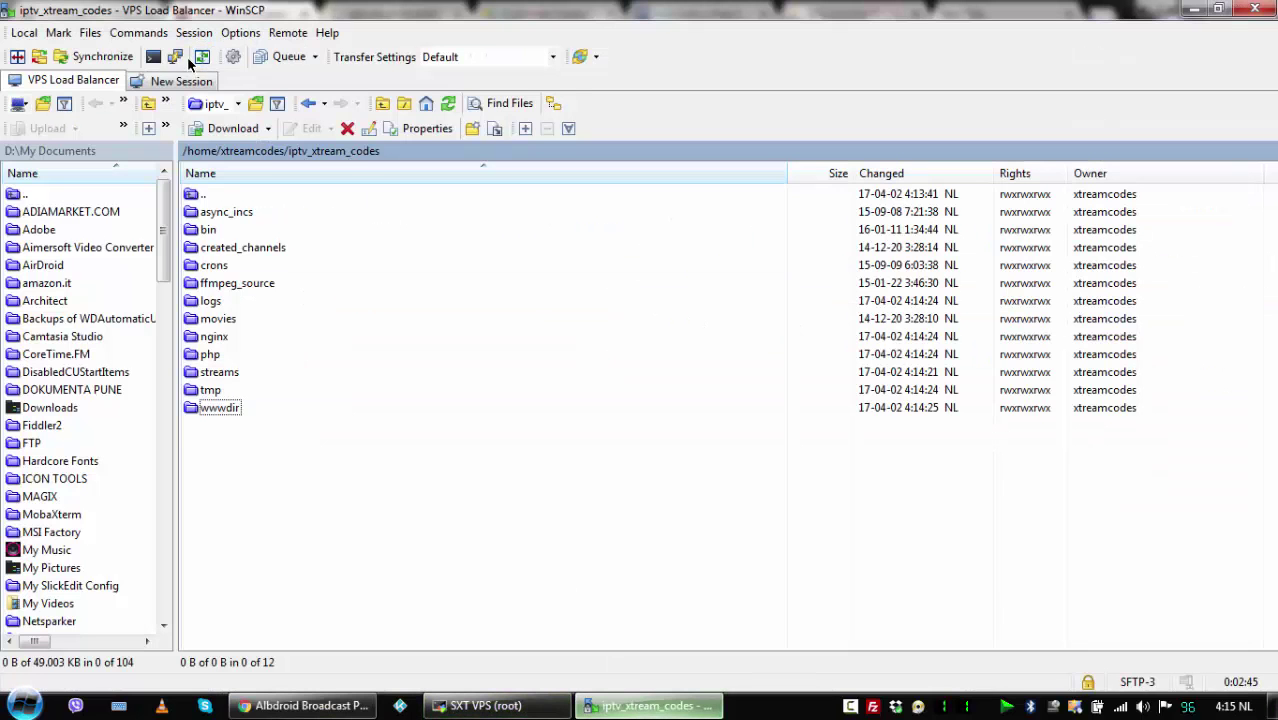
{"action": "left_click", "coordinate": [447, 104]}
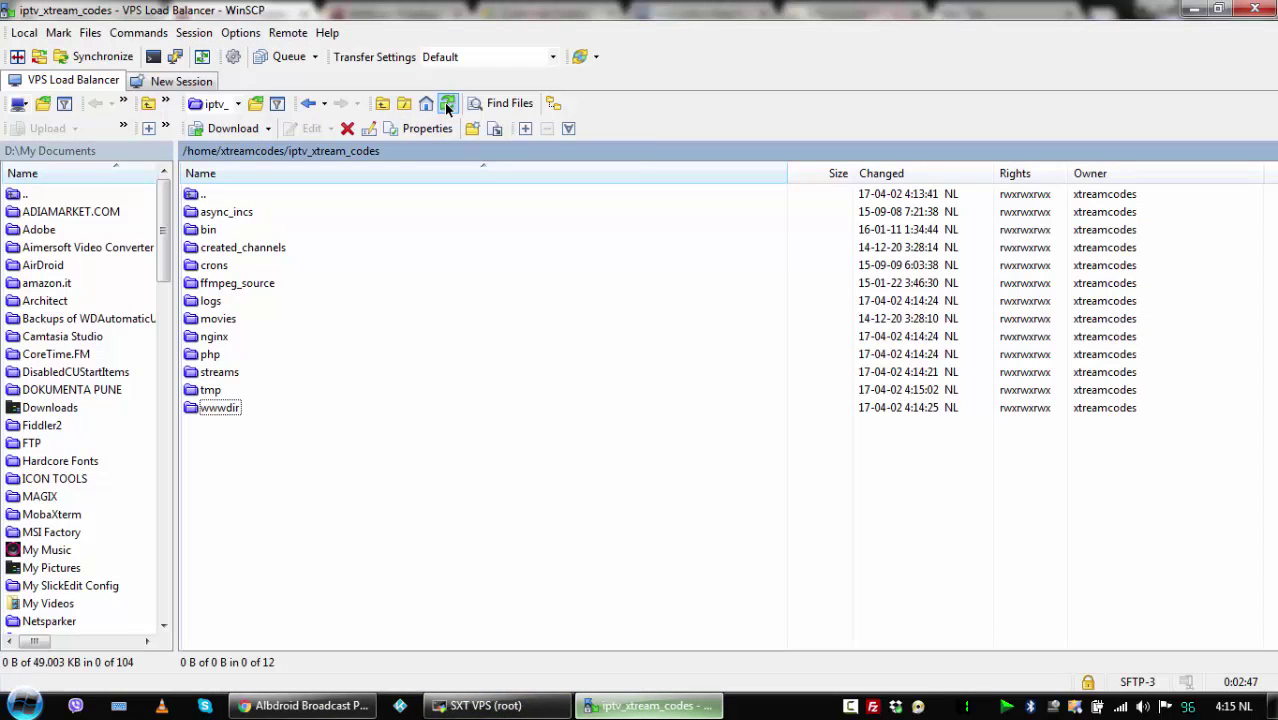
{"action": "left_click", "coordinate": [320, 708]}
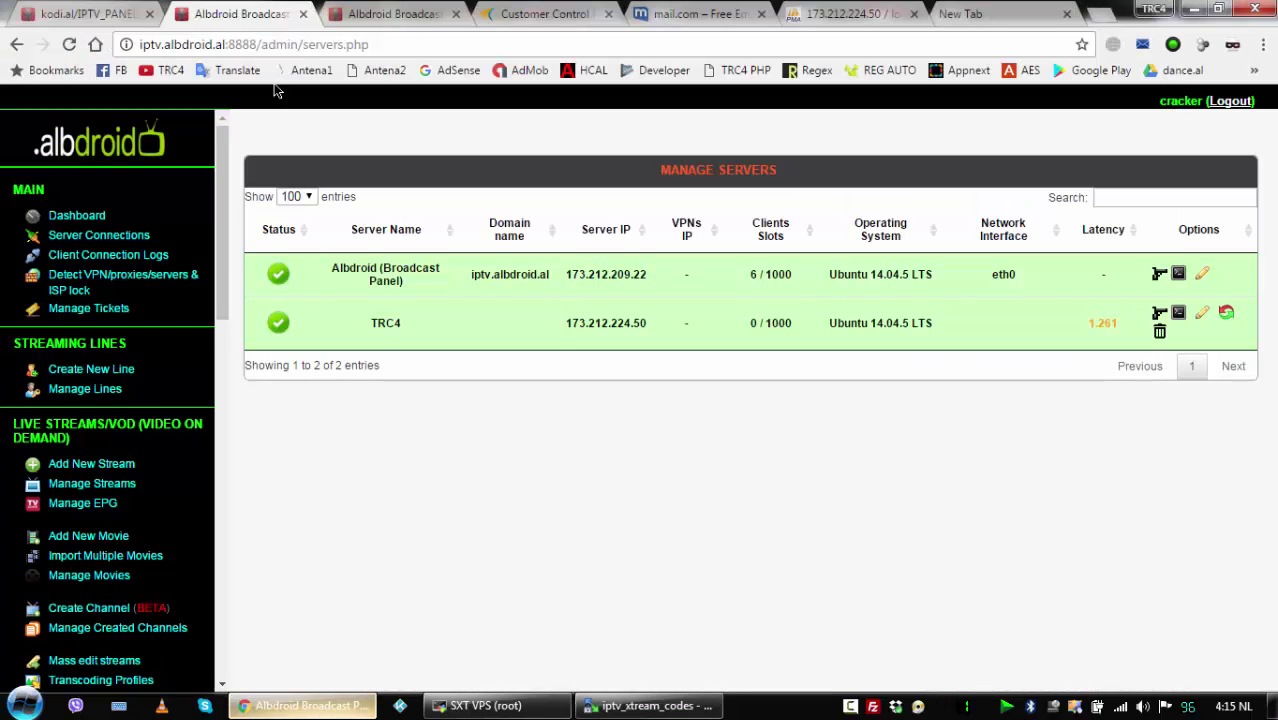
{"action": "left_click", "coordinate": [376, 13]}
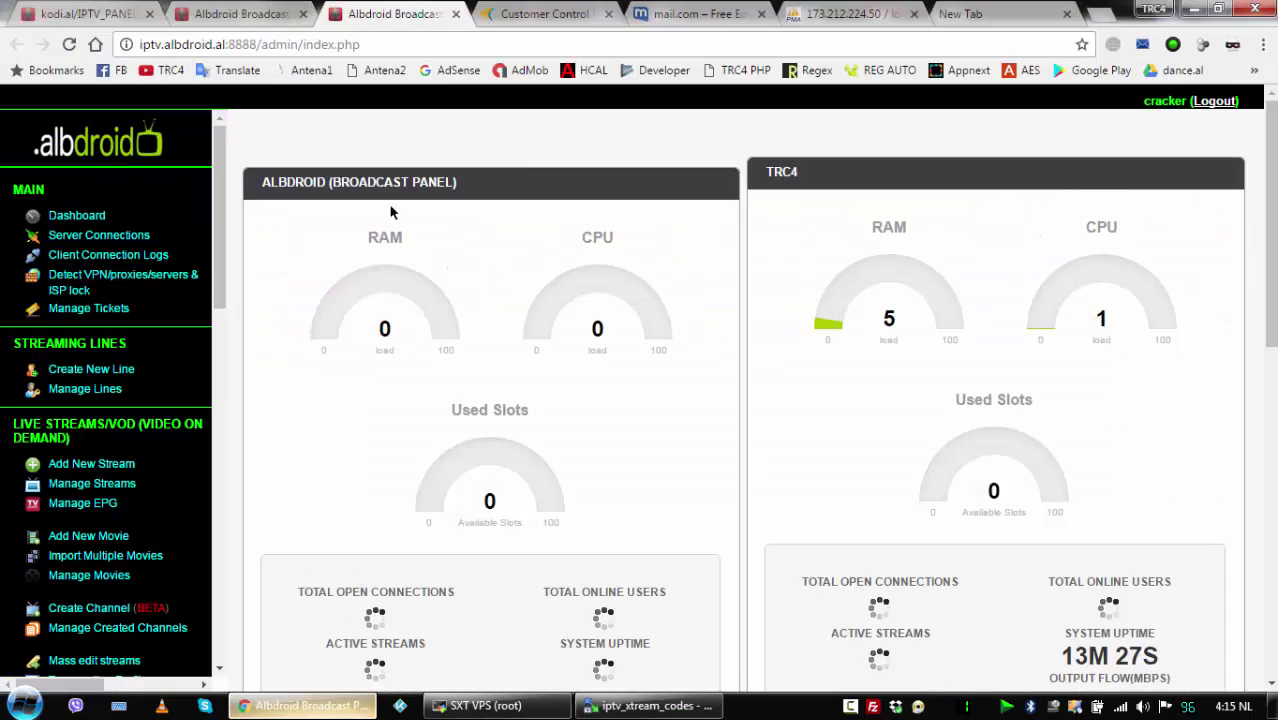
{"action": "left_click", "coordinate": [69, 45]}
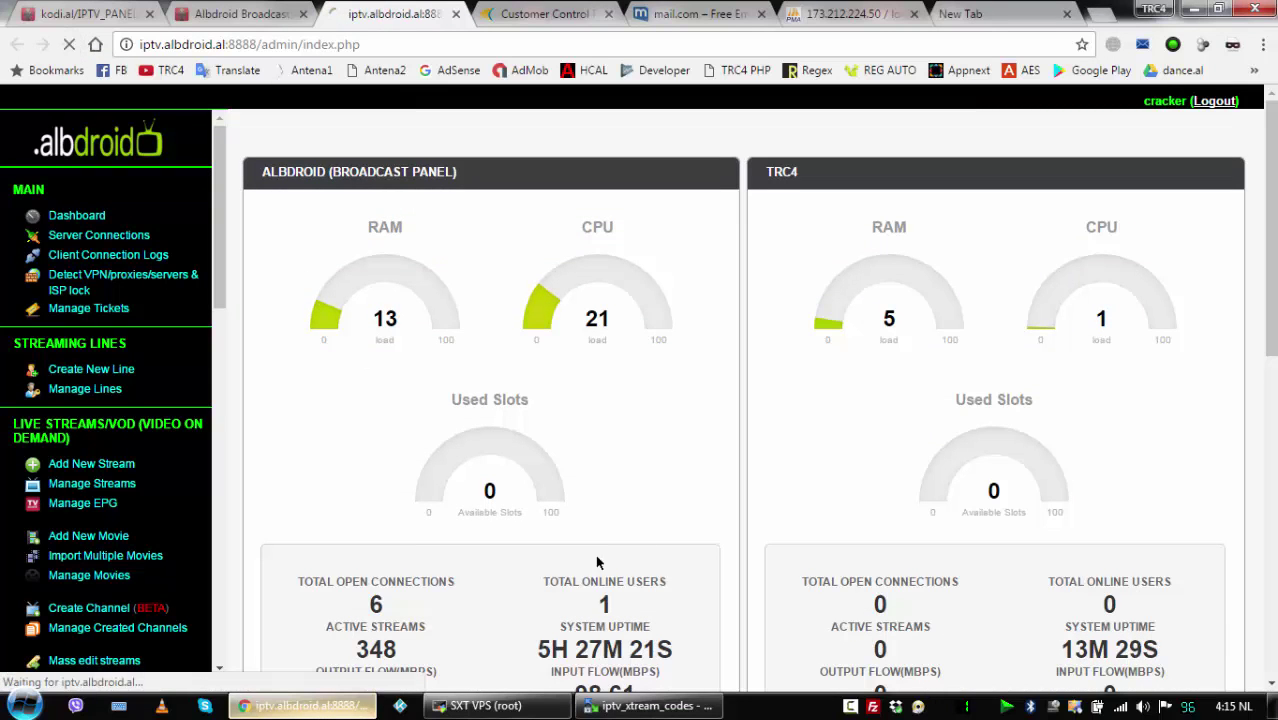
{"action": "left_click", "coordinate": [650, 705]}
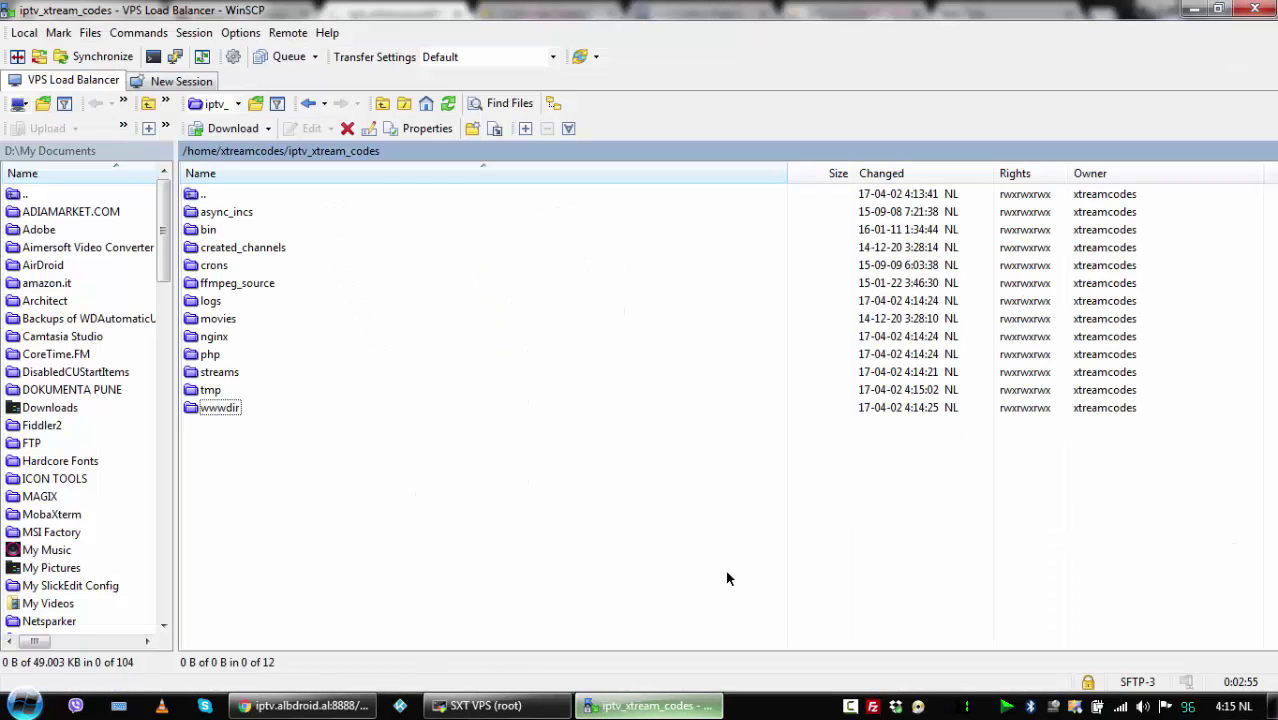
Browse the load balancer up to / and into /var/www/html, then show all Windows programs.
{"action": "double_click", "coordinate": [210, 195]}
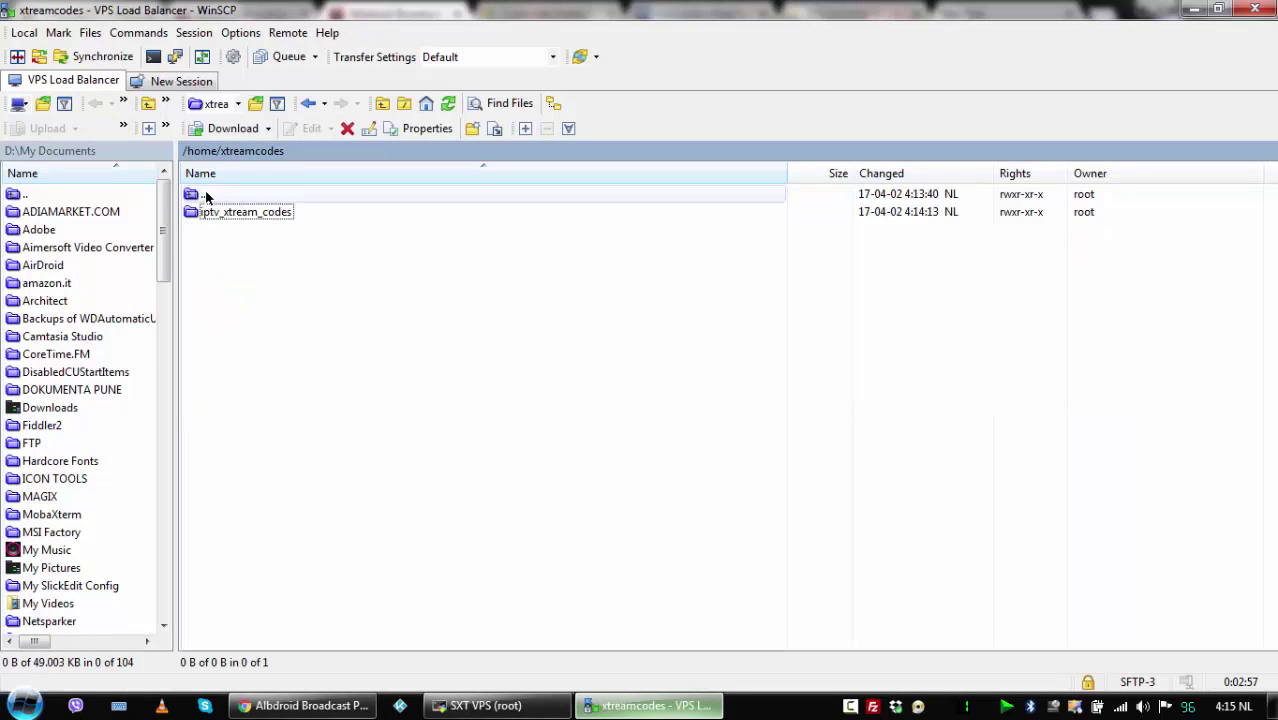
{"action": "double_click", "coordinate": [210, 196]}
{"action": "double_click", "coordinate": [210, 196]}
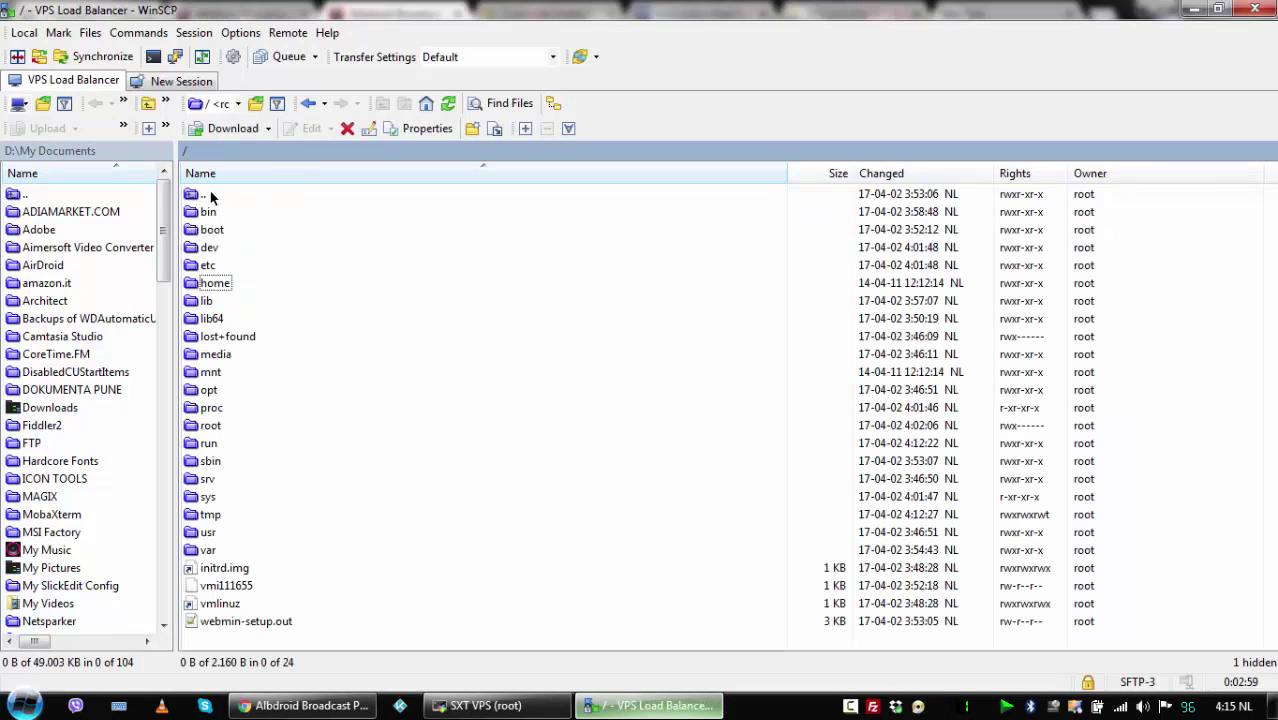
{"action": "left_click", "coordinate": [210, 196]}
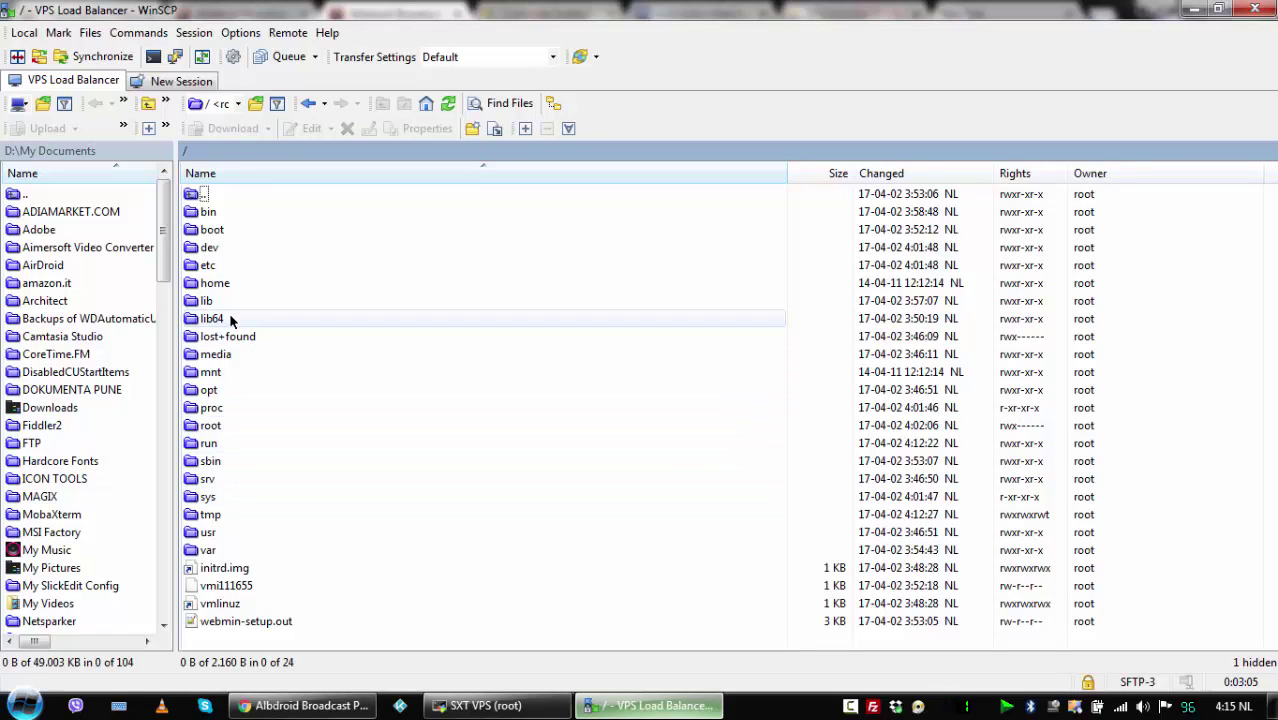
{"action": "double_click", "coordinate": [210, 550]}
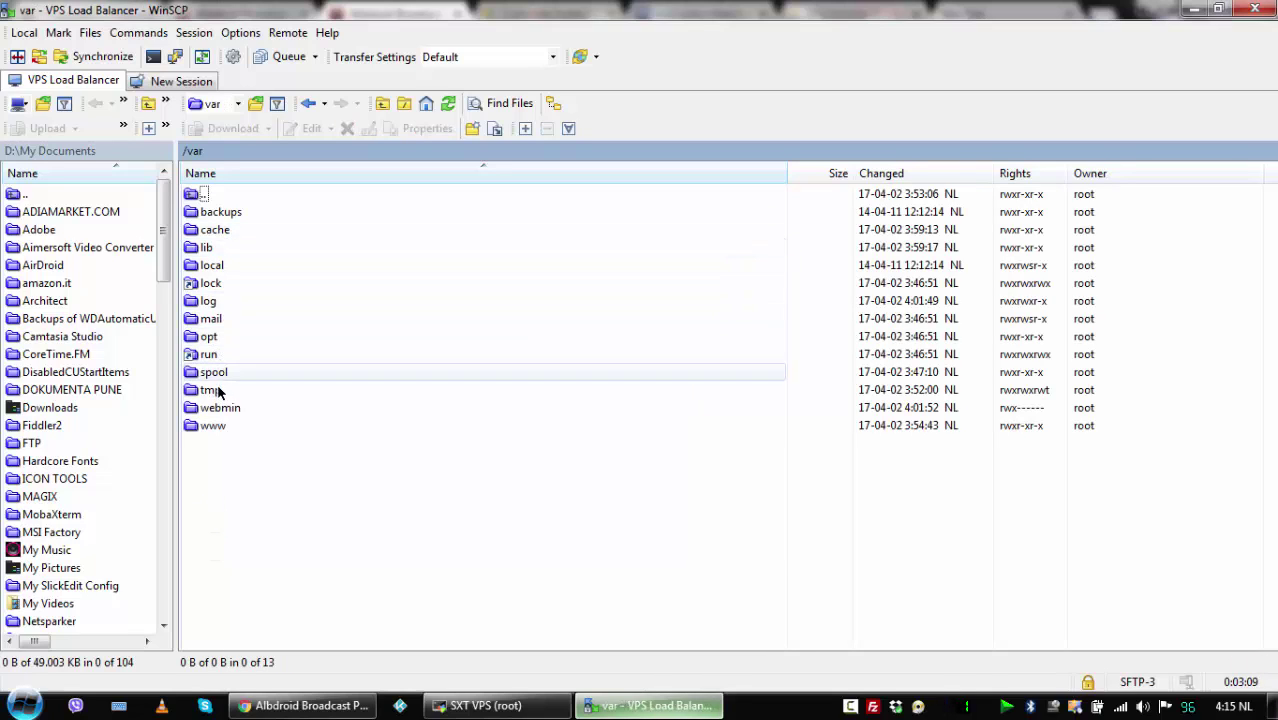
{"action": "double_click", "coordinate": [213, 425]}
{"action": "double_click", "coordinate": [222, 211]}
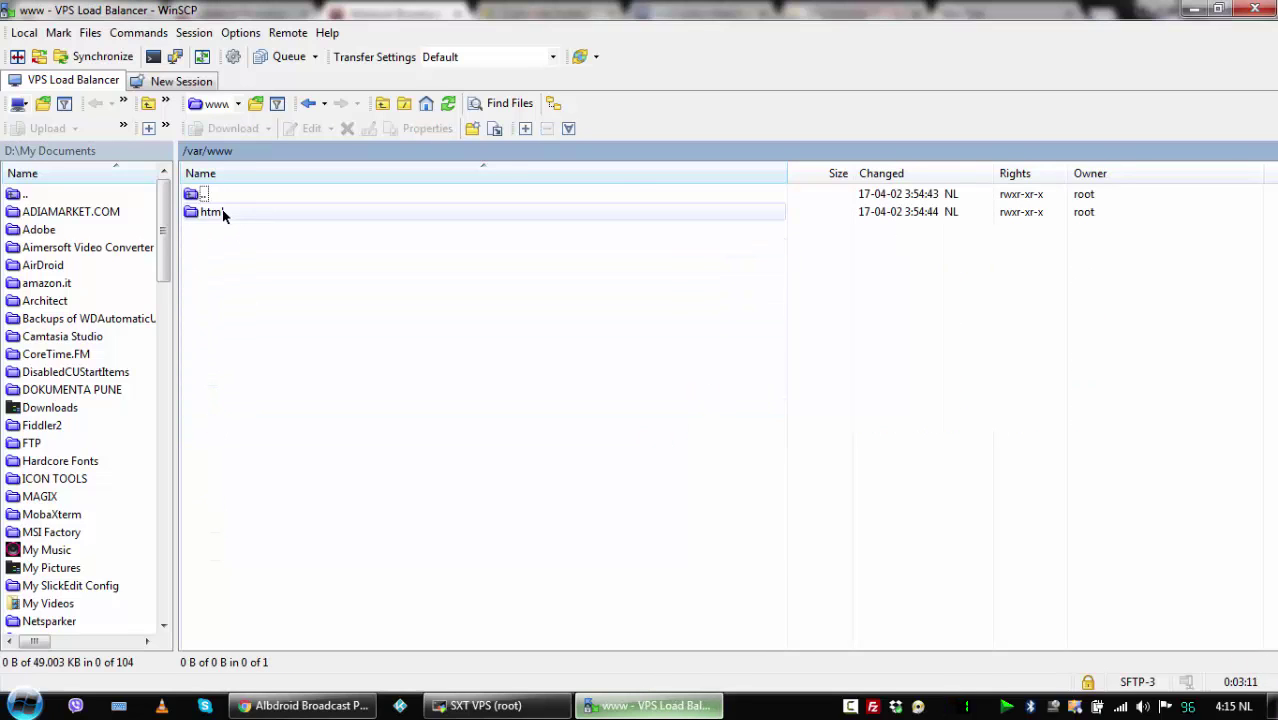
{"action": "left_click", "coordinate": [24, 704]}
{"action": "left_click", "coordinate": [60, 622]}
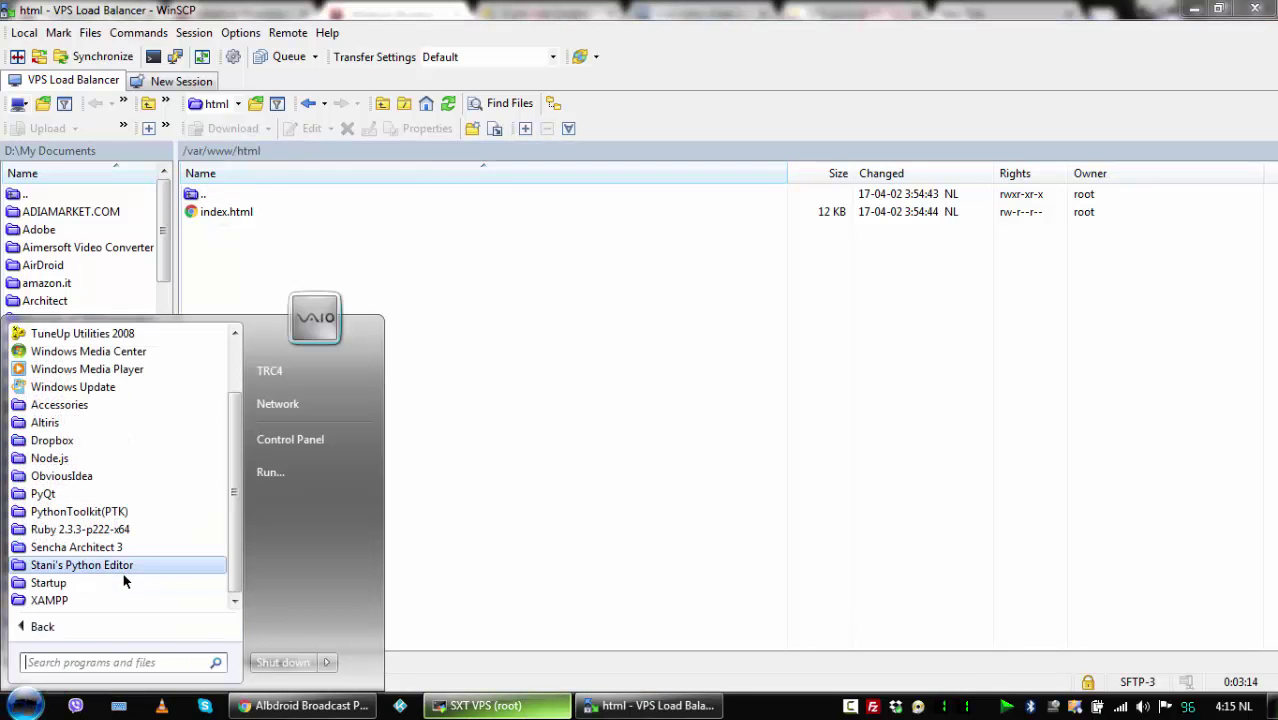
Open XAMPP htdocs in Explorer and browse to D:\Dropbox\IPTV\MY PHP REGEX.
{"action": "left_click", "coordinate": [60, 600]}
{"action": "left_click", "coordinate": [76, 601]}
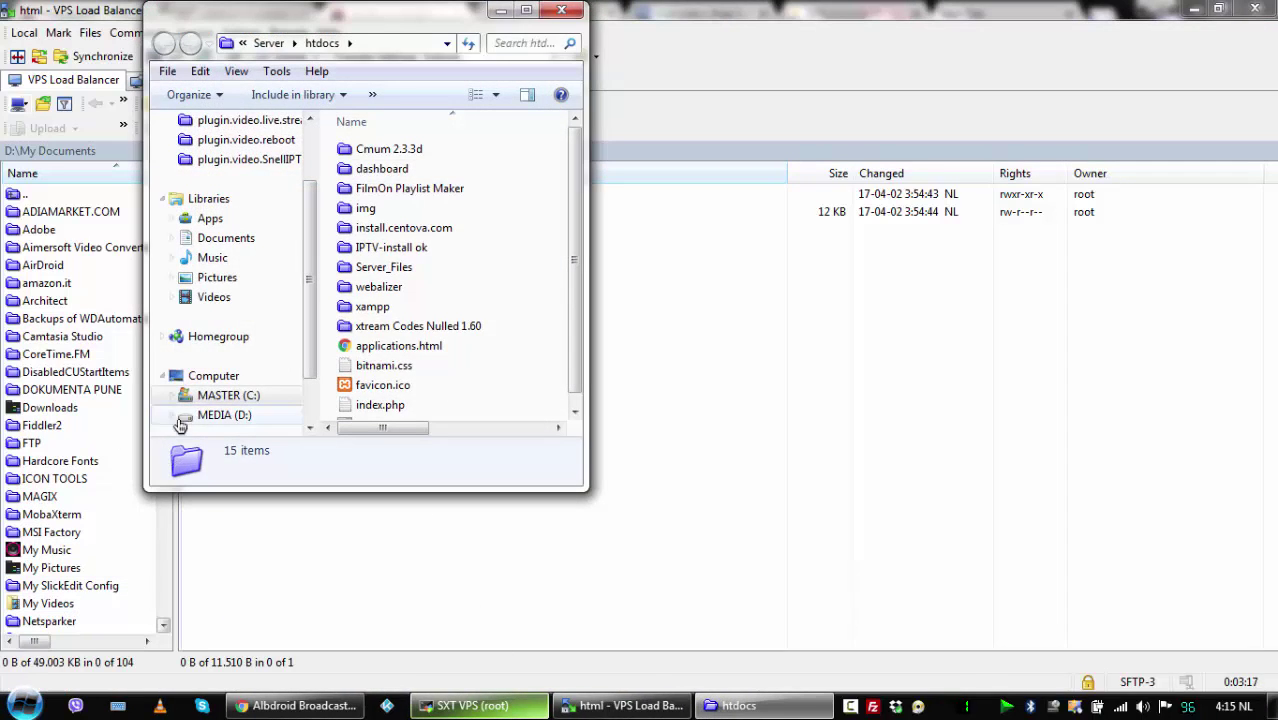
{"action": "left_click", "coordinate": [210, 415]}
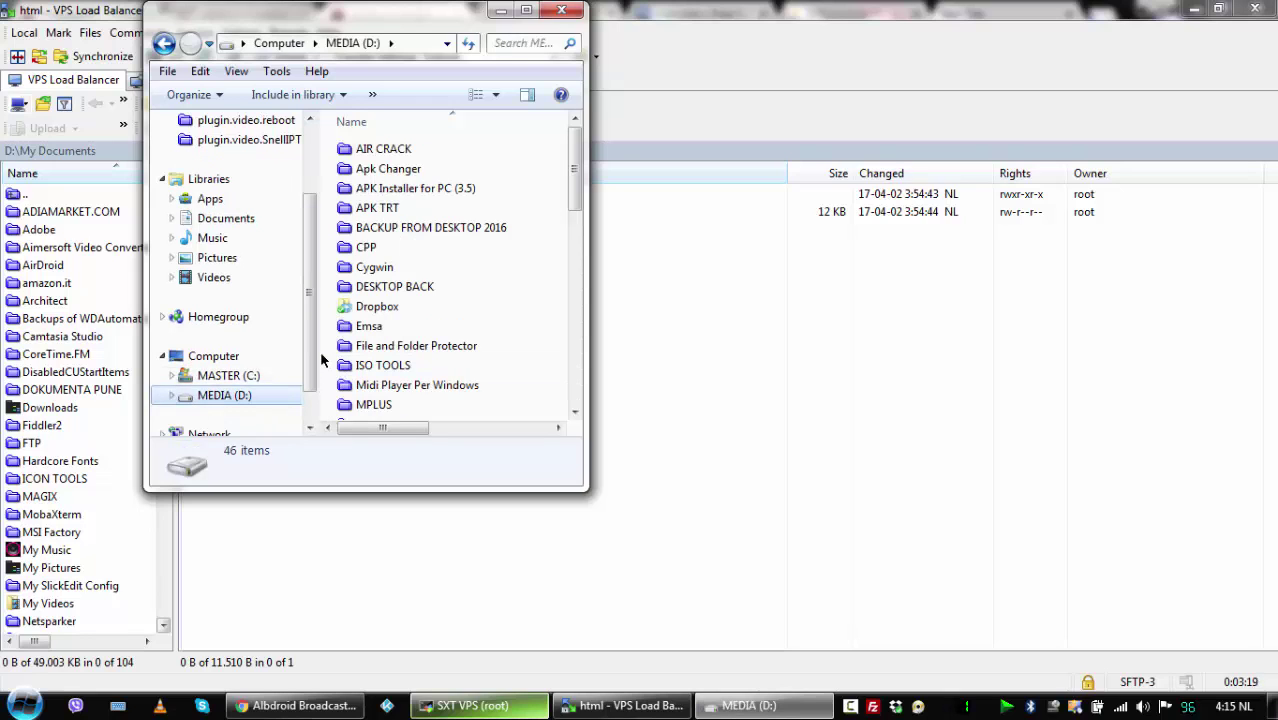
{"action": "left_click_drag", "start_coordinate": [321, 353], "coordinate": [212, 356]}
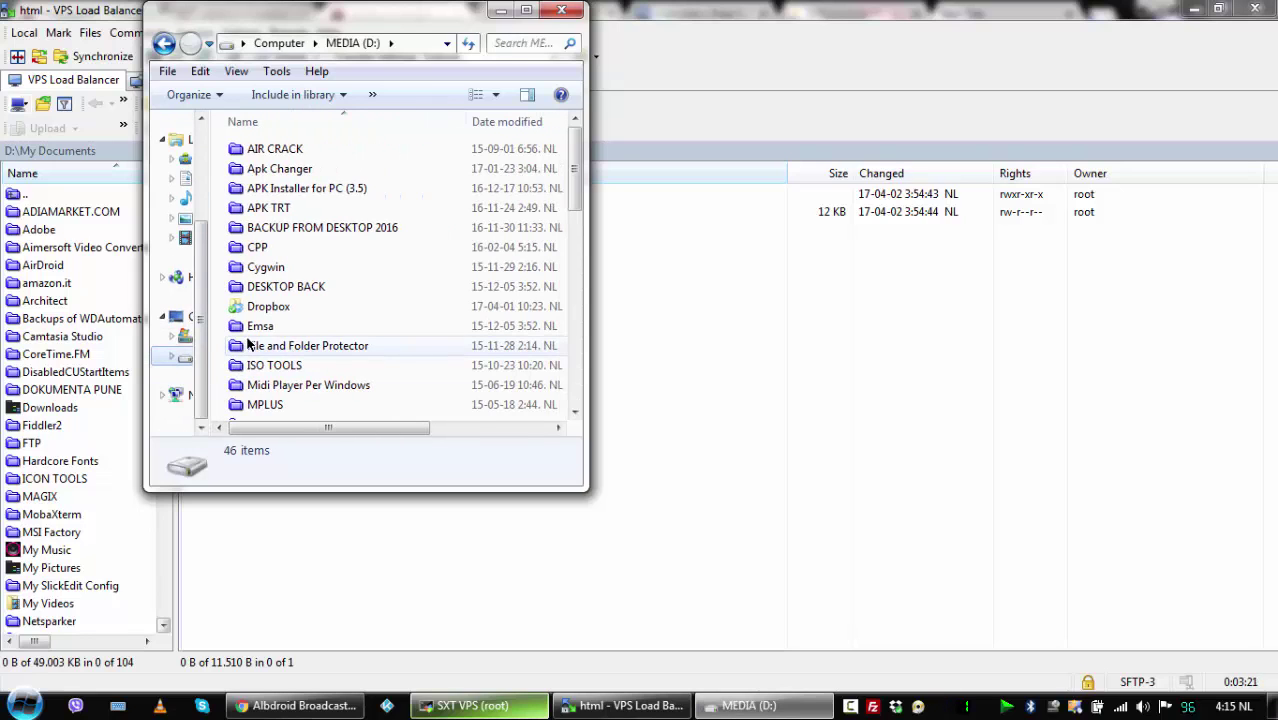
{"action": "left_click", "coordinate": [261, 309]}
{"action": "double_click", "coordinate": [259, 308]}
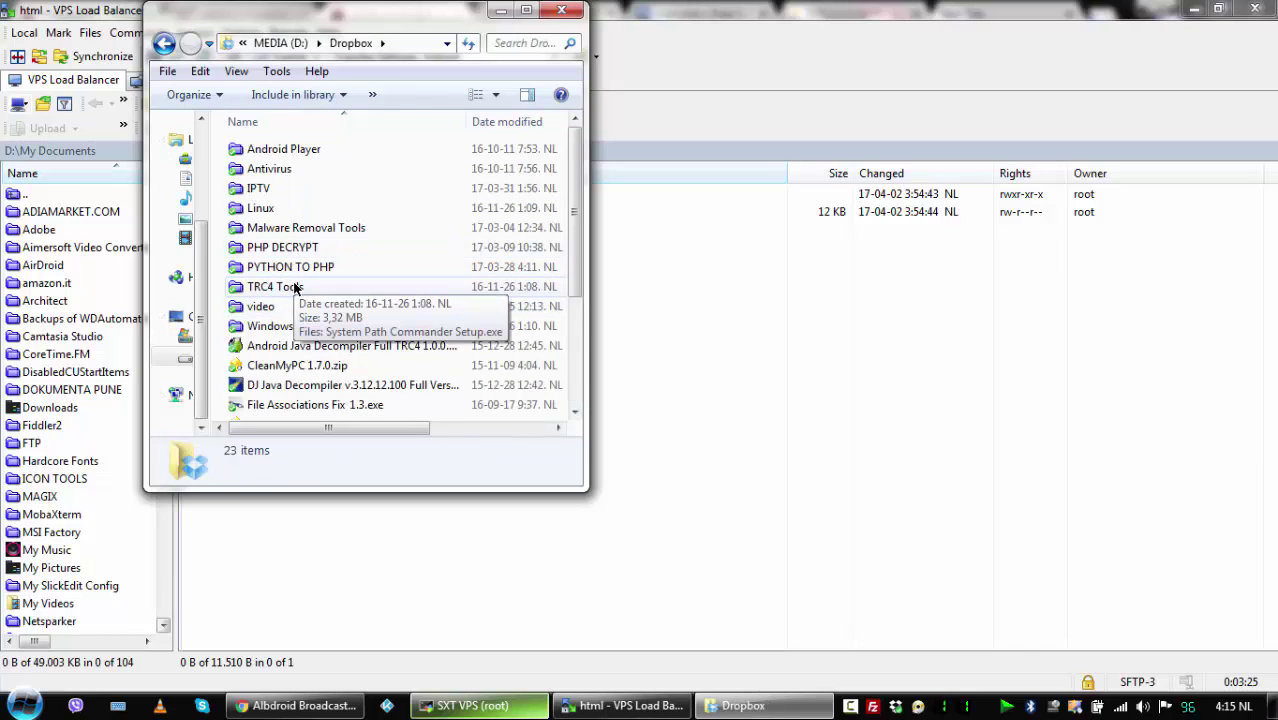
{"action": "double_click", "coordinate": [258, 190]}
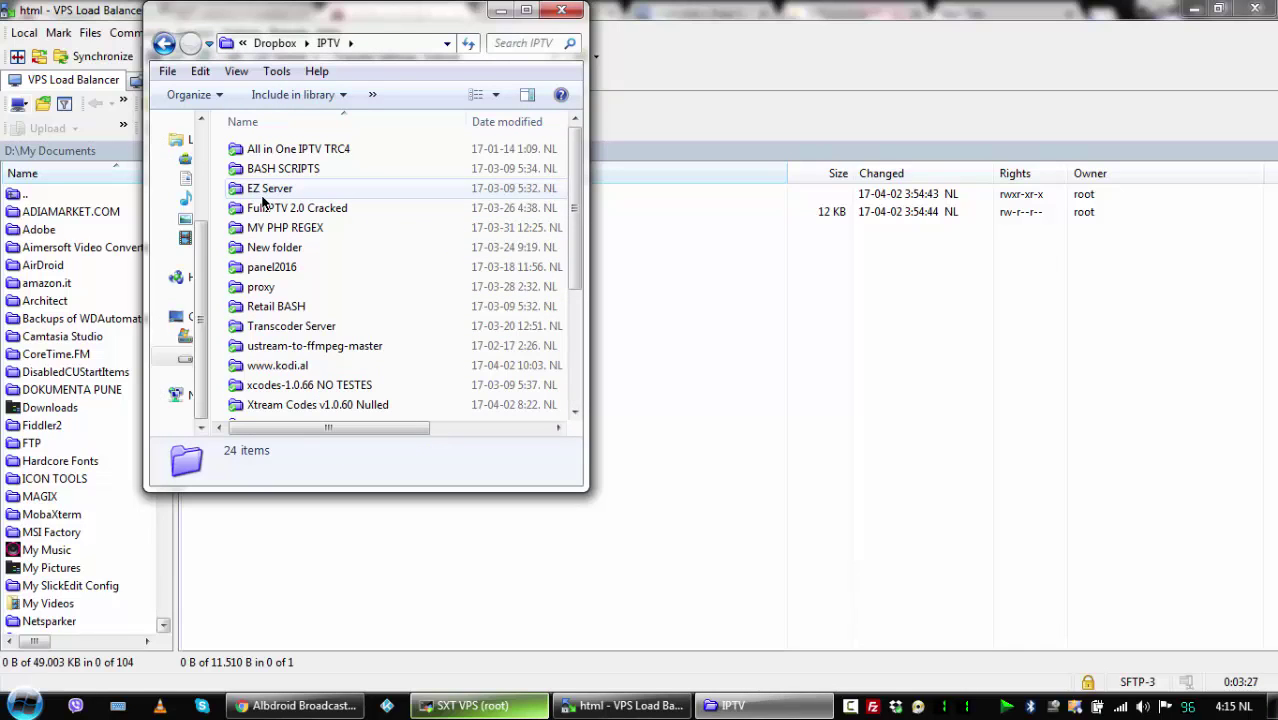
{"action": "double_click", "coordinate": [285, 228]}
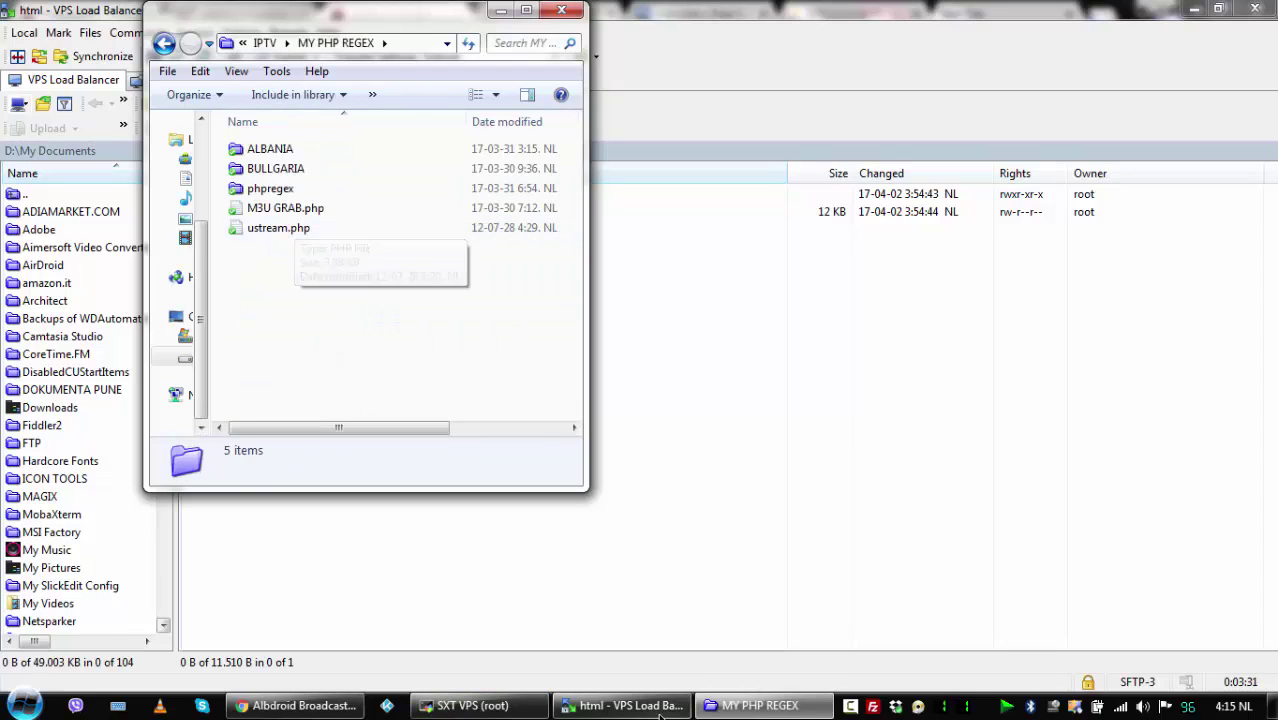
{"action": "left_click", "coordinate": [620, 706]}
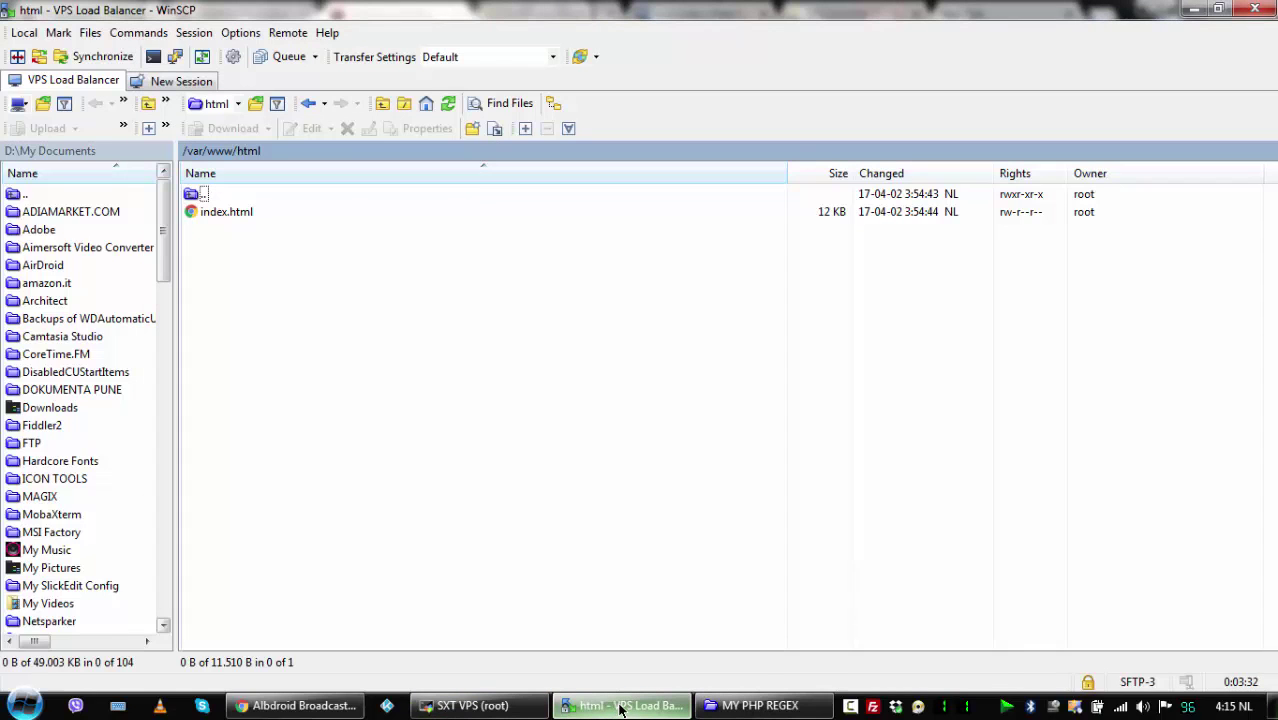
Restore WinSCP to a window and drag the local phpregex folder into remote /var/www/html.
{"action": "left_click", "coordinate": [1219, 9]}
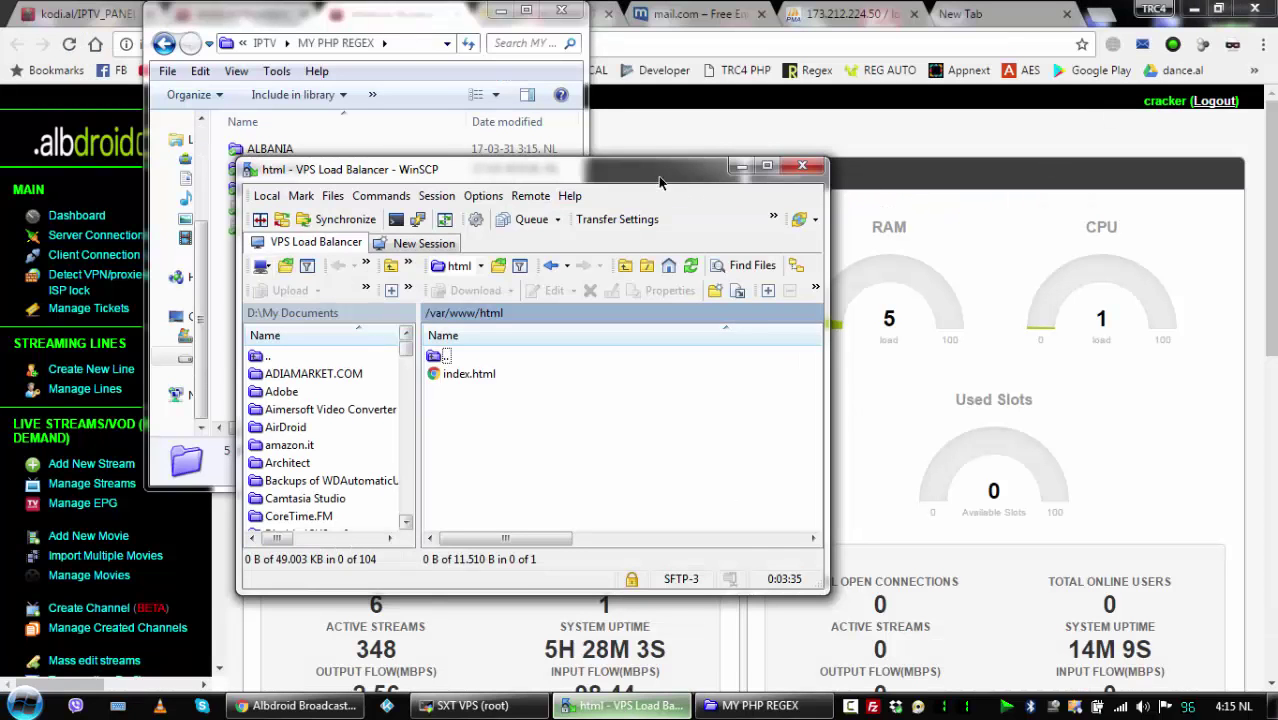
{"action": "left_click_drag", "start_coordinate": [660, 182], "coordinate": [1078, 99]}
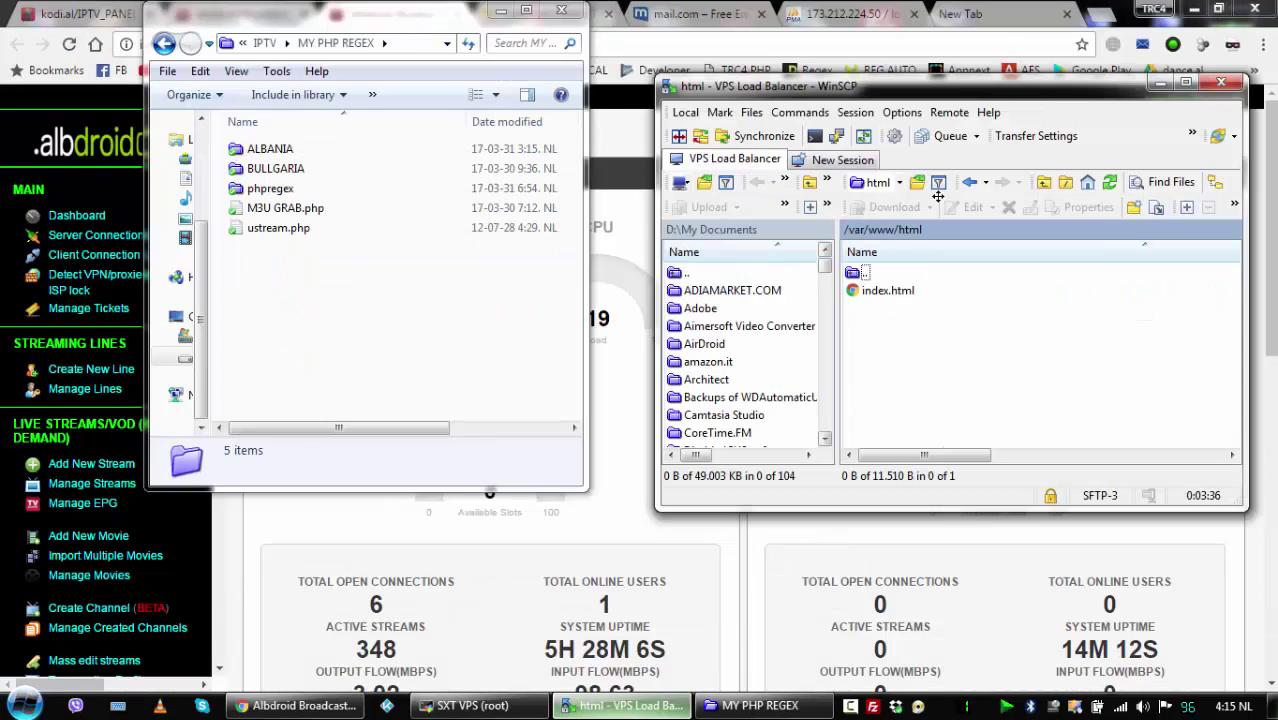
{"action": "left_click", "coordinate": [272, 190]}
{"action": "left_click_drag", "start_coordinate": [276, 196], "coordinate": [1095, 380]}
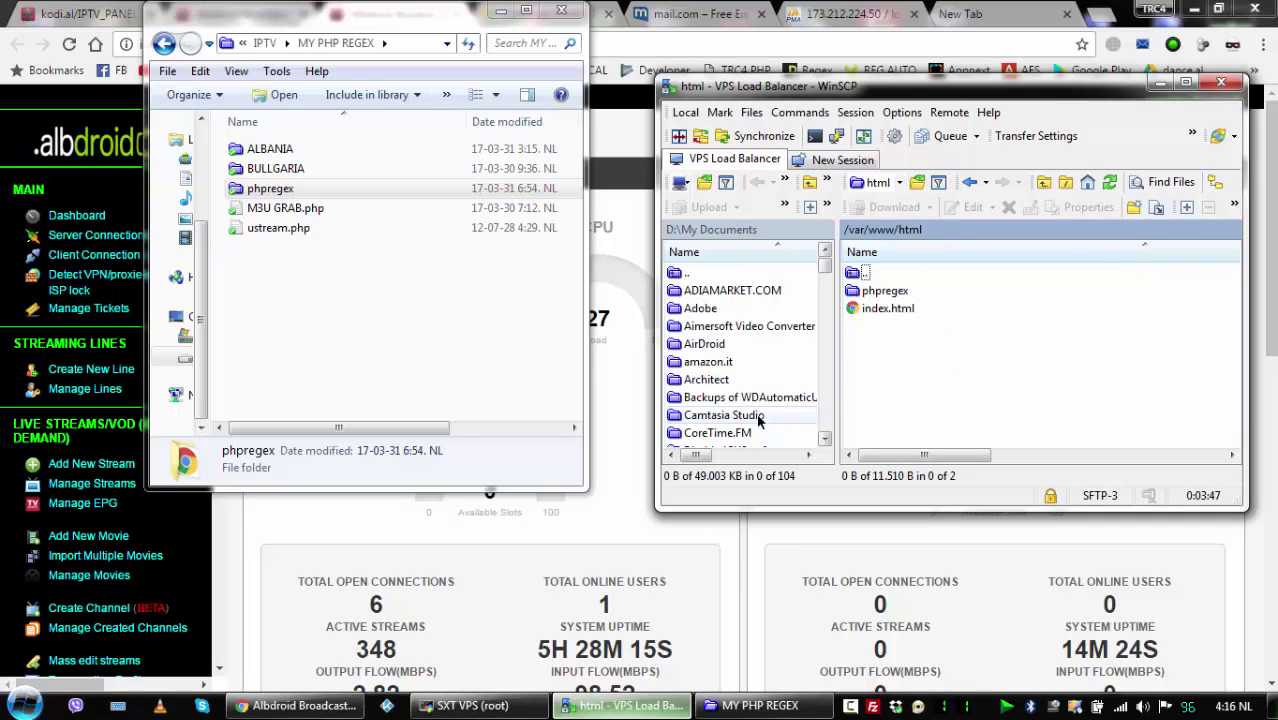
{"action": "left_click", "coordinate": [594, 528]}
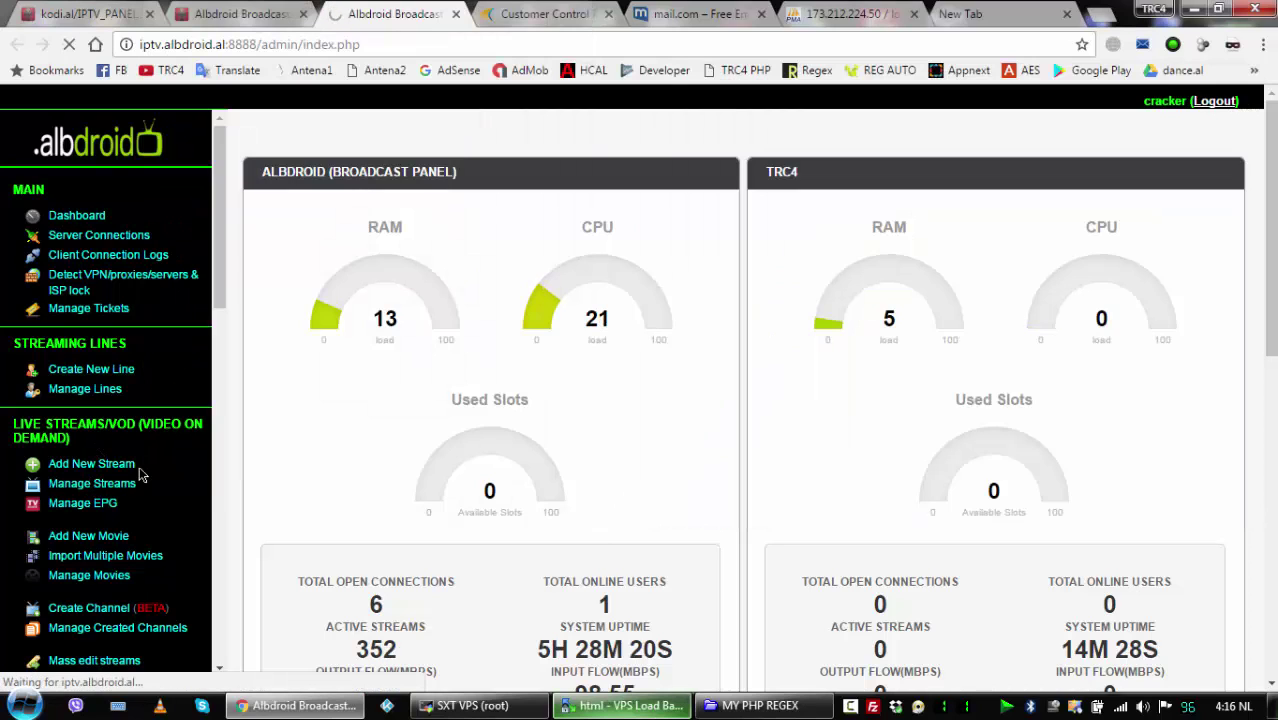
Go to Manage Streams and open AL: Super Sport 5's Edit Stream page.
{"action": "left_click", "coordinate": [132, 465]}
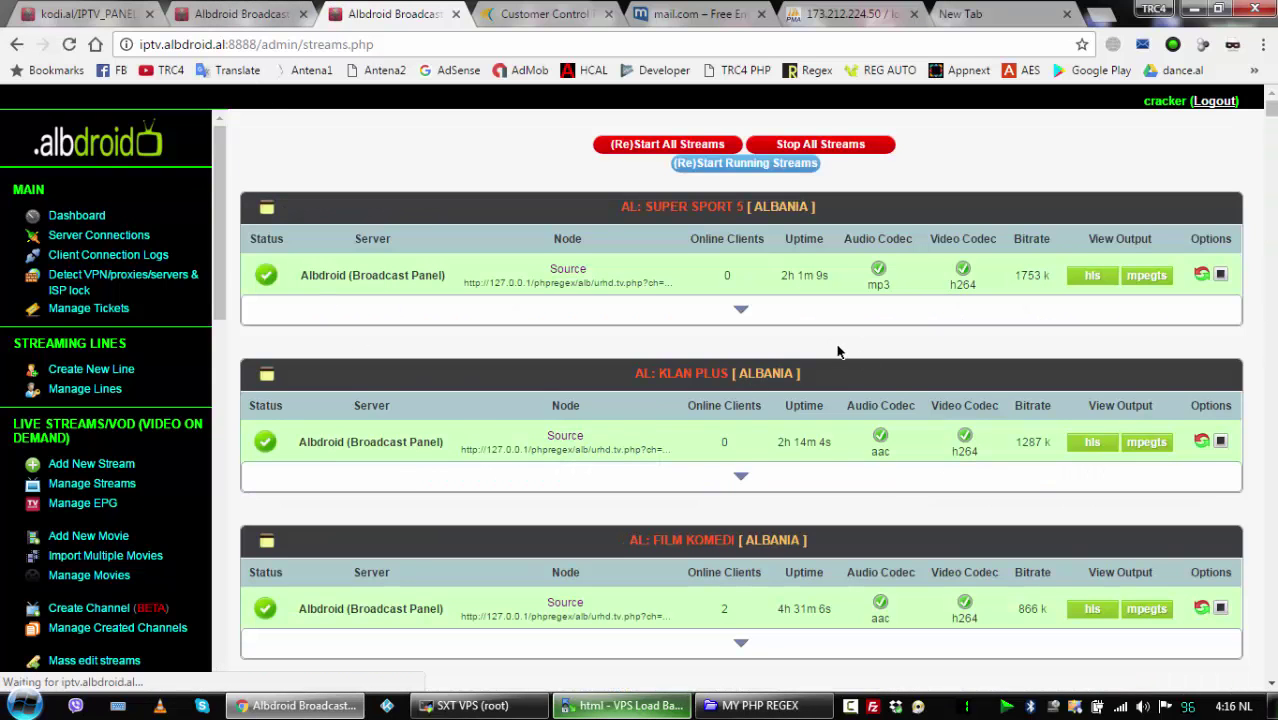
{"action": "left_click", "coordinate": [740, 310]}
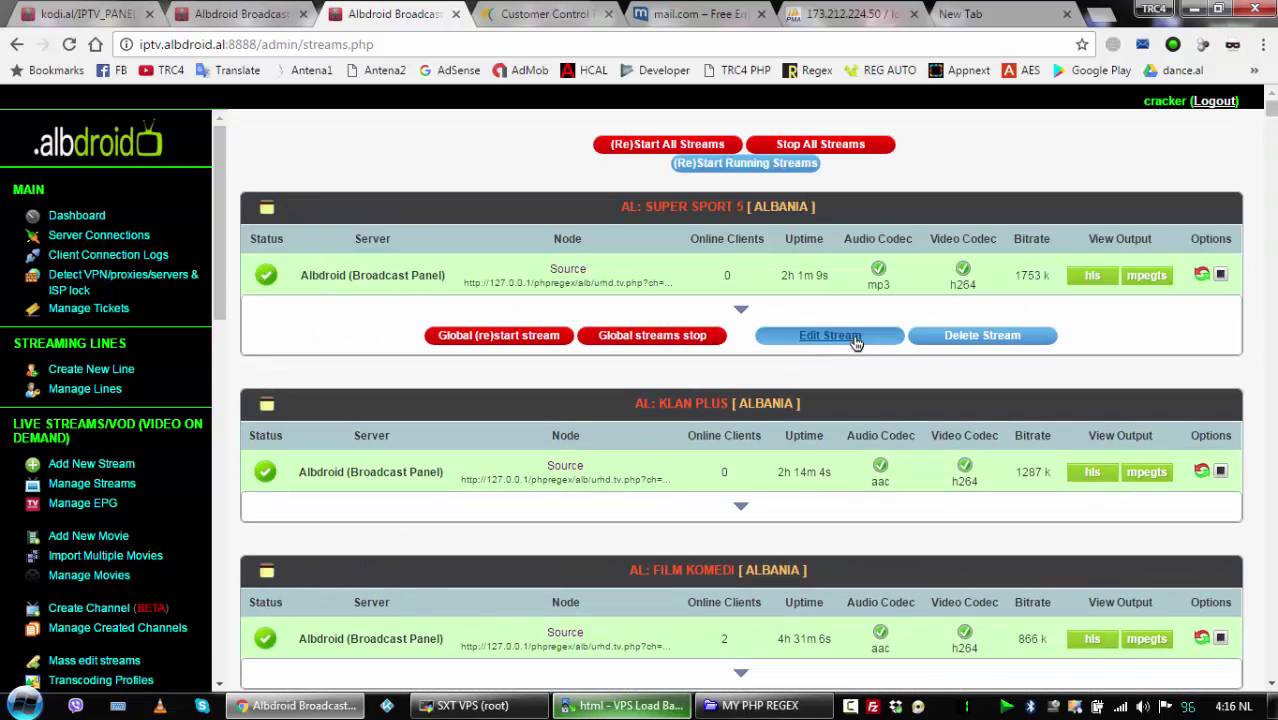
{"action": "left_click", "coordinate": [845, 337]}
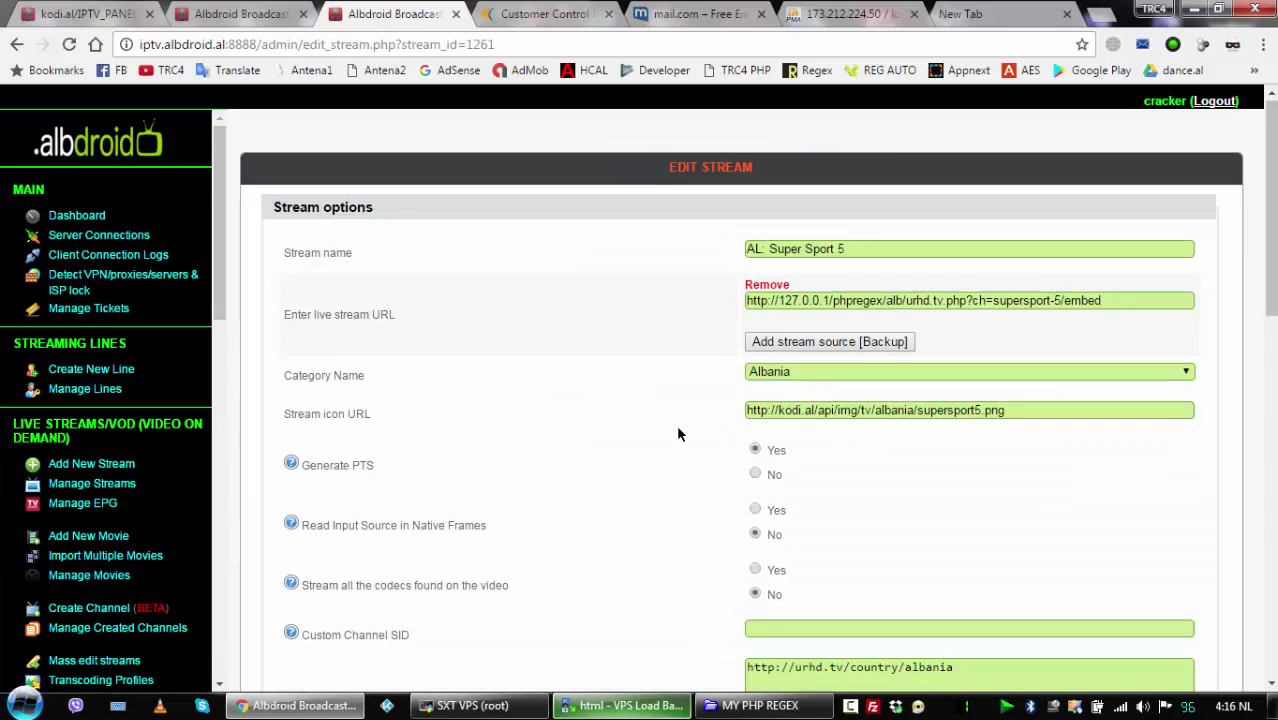
Attach Albdroid (Broadcast Panel) and TRC4 under Source for AL: Super Sport 5 and save.
{"action": "scroll", "coordinate": [678, 433], "scroll_direction": "down", "scroll_amount": 15}
{"action": "left_click", "coordinate": [1123, 355]}
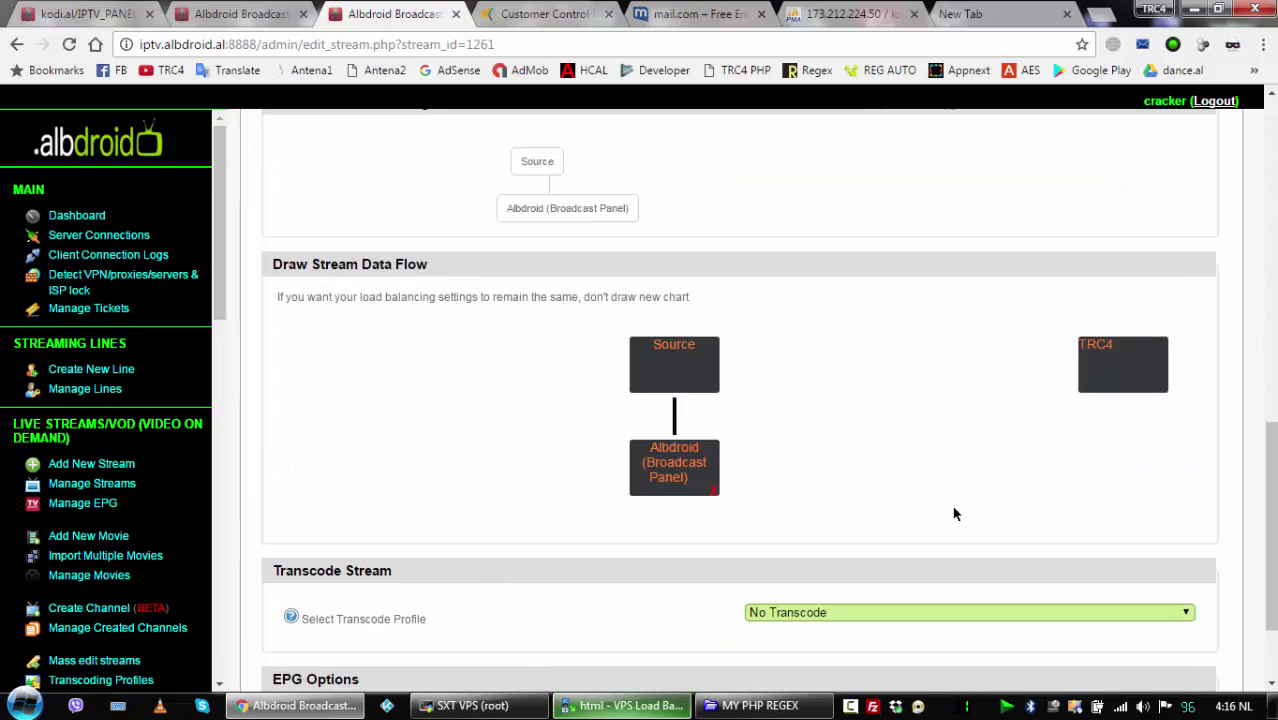
{"action": "left_click", "coordinate": [1110, 379]}
{"action": "scroll", "coordinate": [358, 647], "scroll_direction": "down", "scroll_amount": 3}
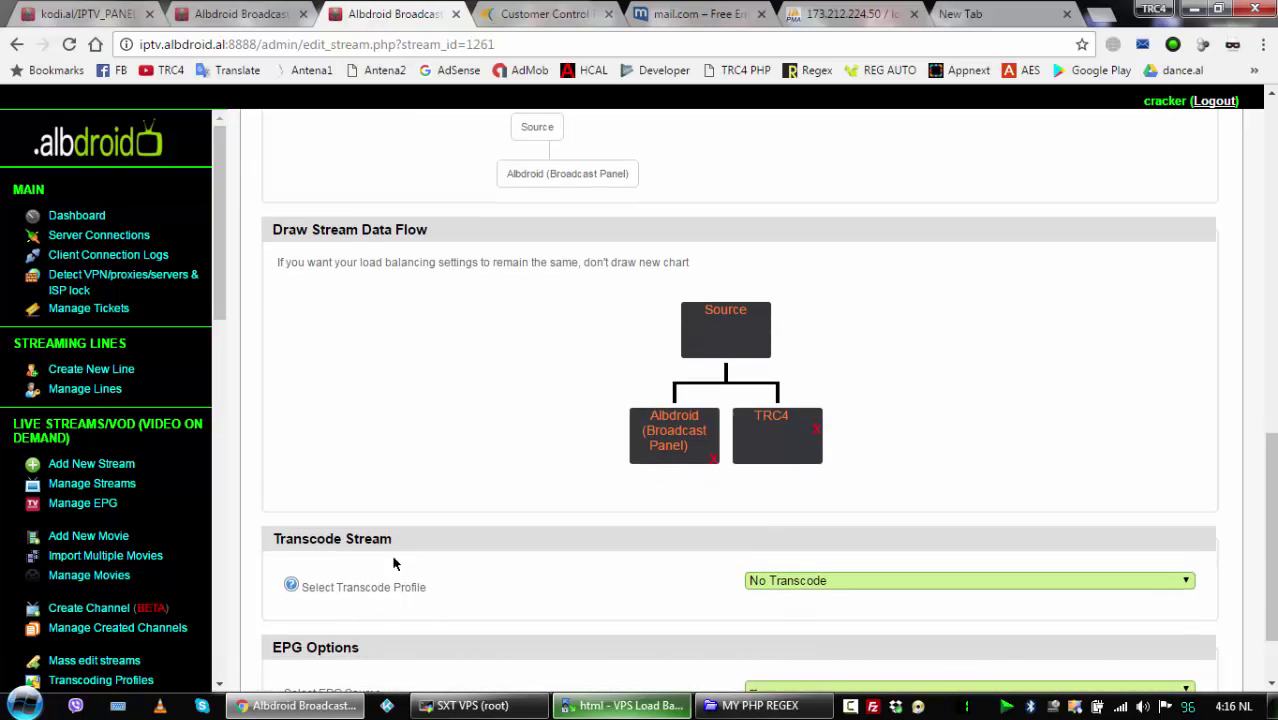
{"action": "left_click", "coordinate": [309, 662]}
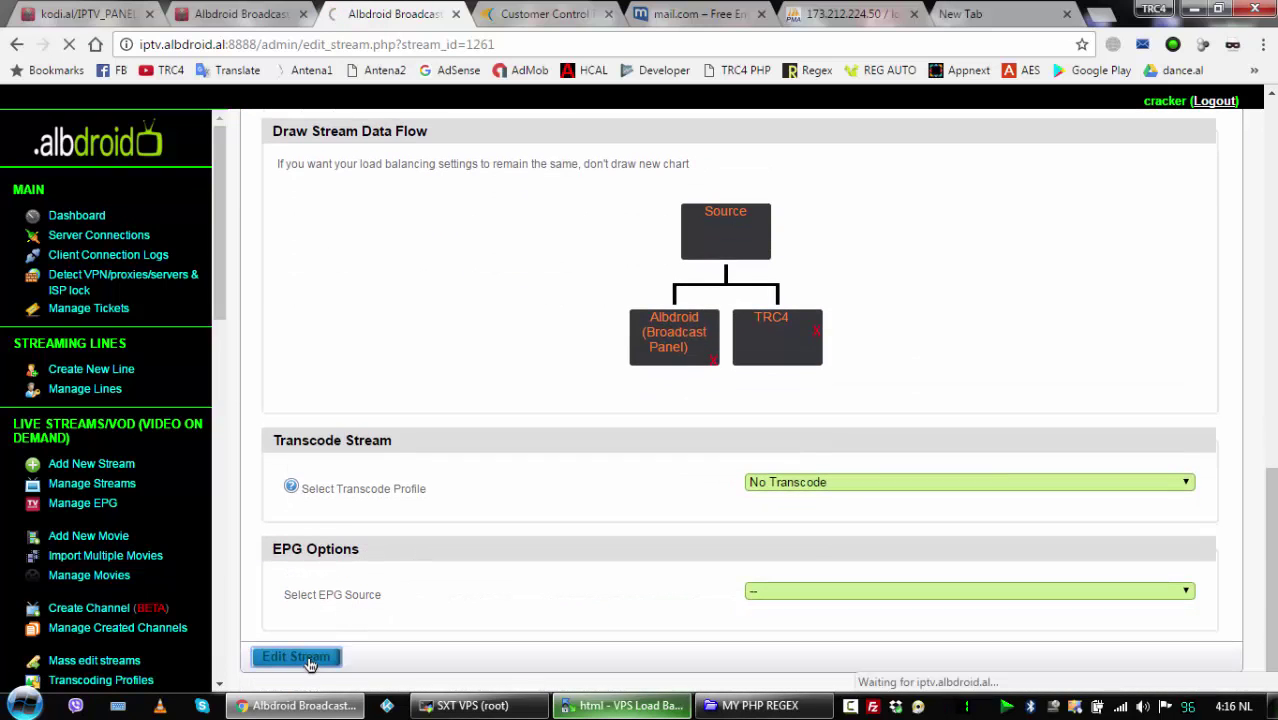
{"action": "left_click", "coordinate": [248, 16]}
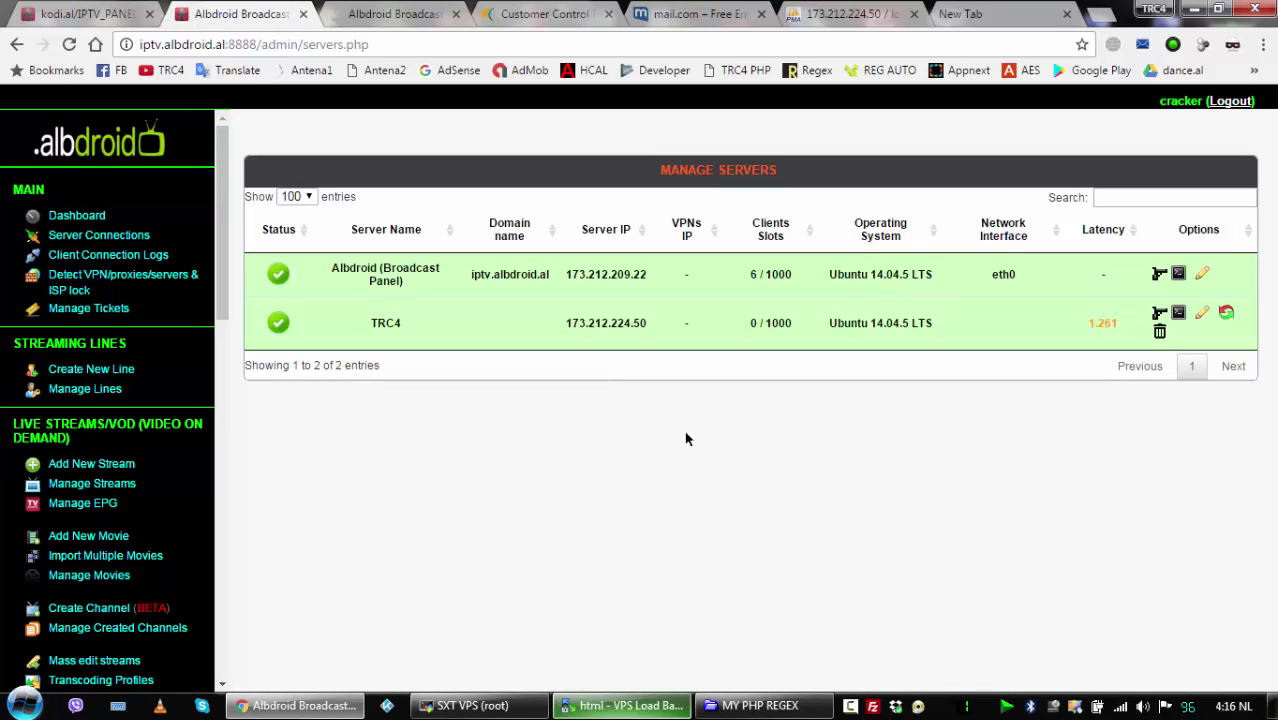
{"action": "left_click", "coordinate": [110, 486]}
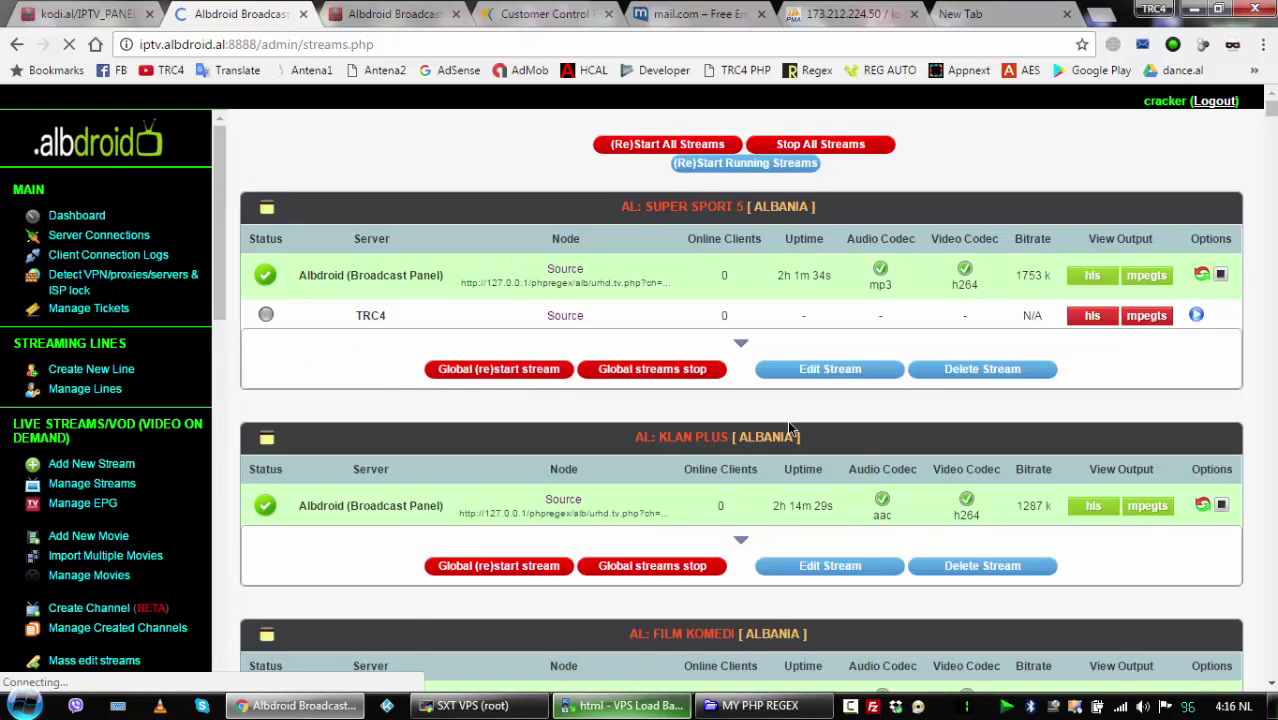
Open AL: Film Komedi's edit page in a new tab.
{"action": "scroll", "coordinate": [787, 420], "scroll_direction": "down", "scroll_amount": 3}
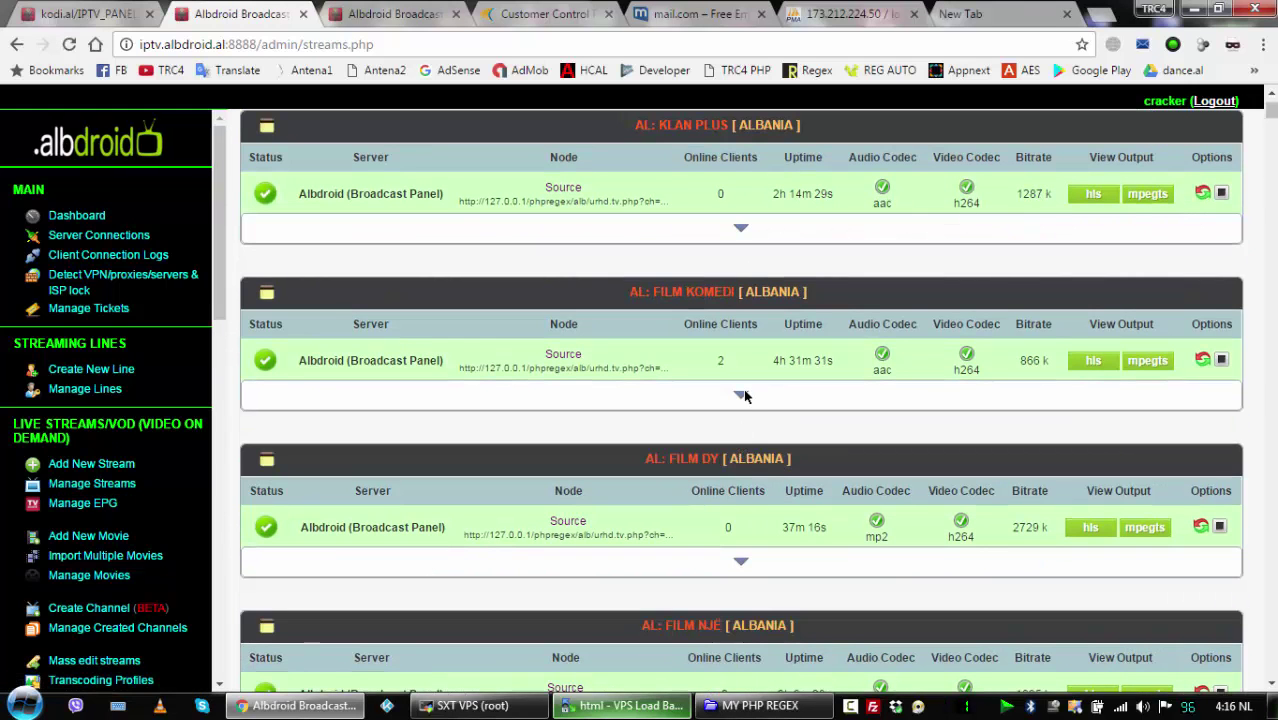
{"action": "left_click", "coordinate": [741, 394]}
{"action": "right_click", "coordinate": [818, 421]}
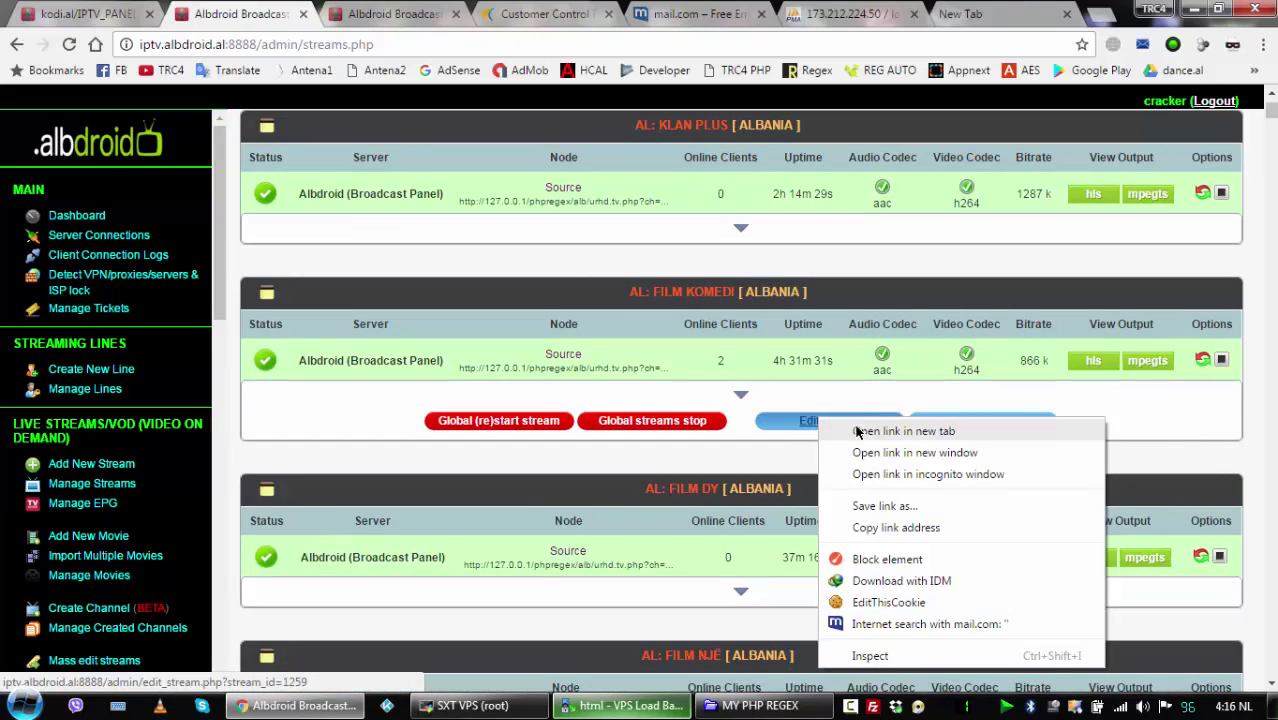
{"action": "left_click", "coordinate": [857, 431]}
Open AL: Film Dy's edit page in a new tab.
{"action": "scroll", "coordinate": [746, 504], "scroll_direction": "down", "scroll_amount": 1}
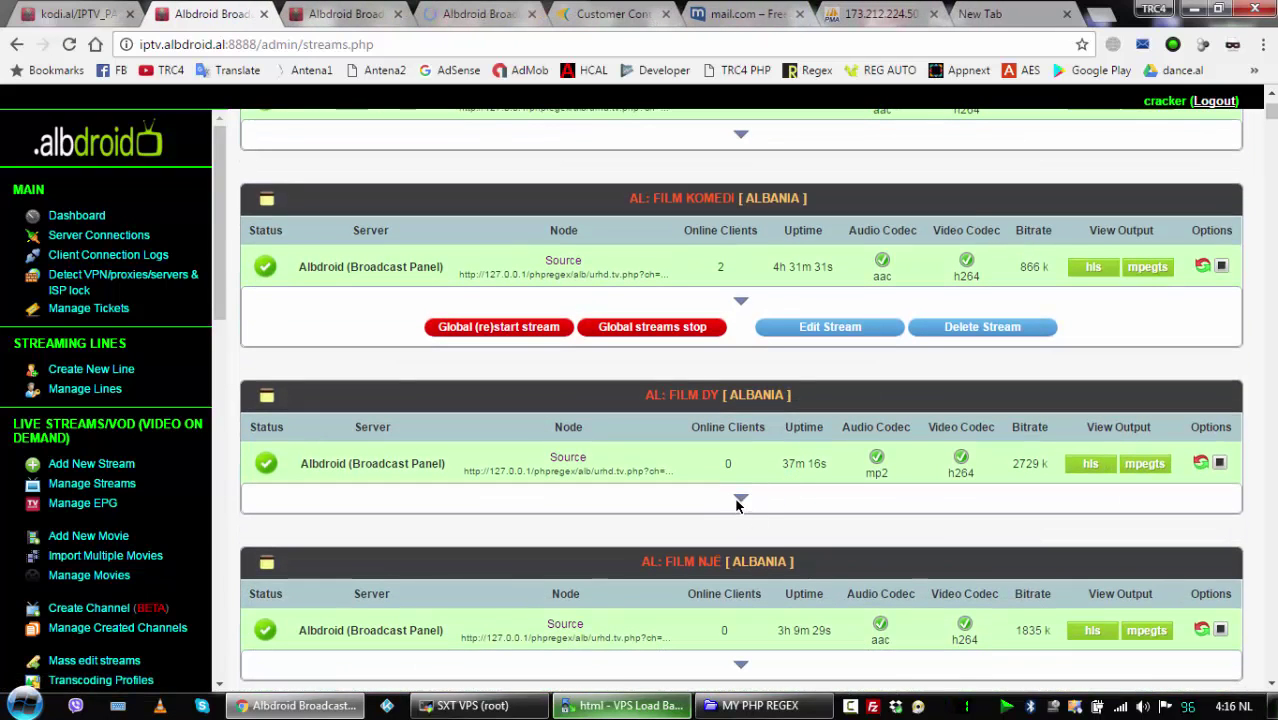
{"action": "left_click", "coordinate": [744, 502]}
{"action": "right_click", "coordinate": [808, 521]}
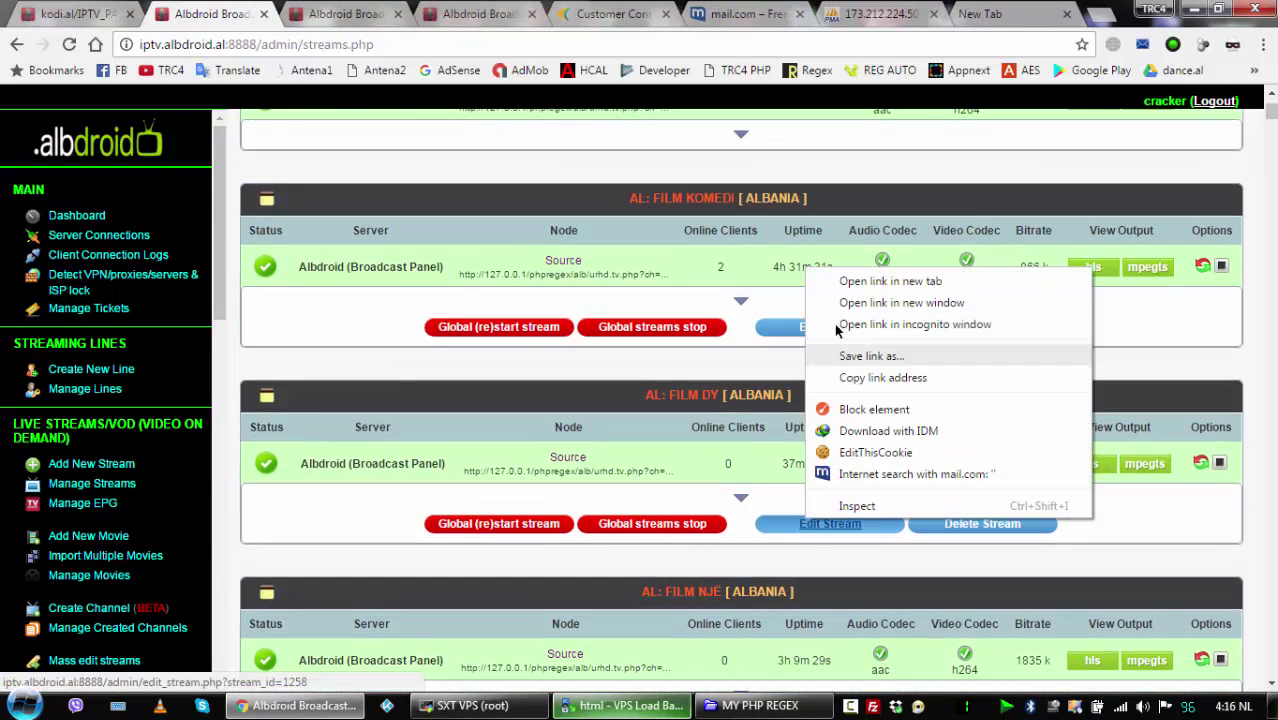
{"action": "left_click", "coordinate": [853, 282]}
{"action": "left_click", "coordinate": [310, 14]}
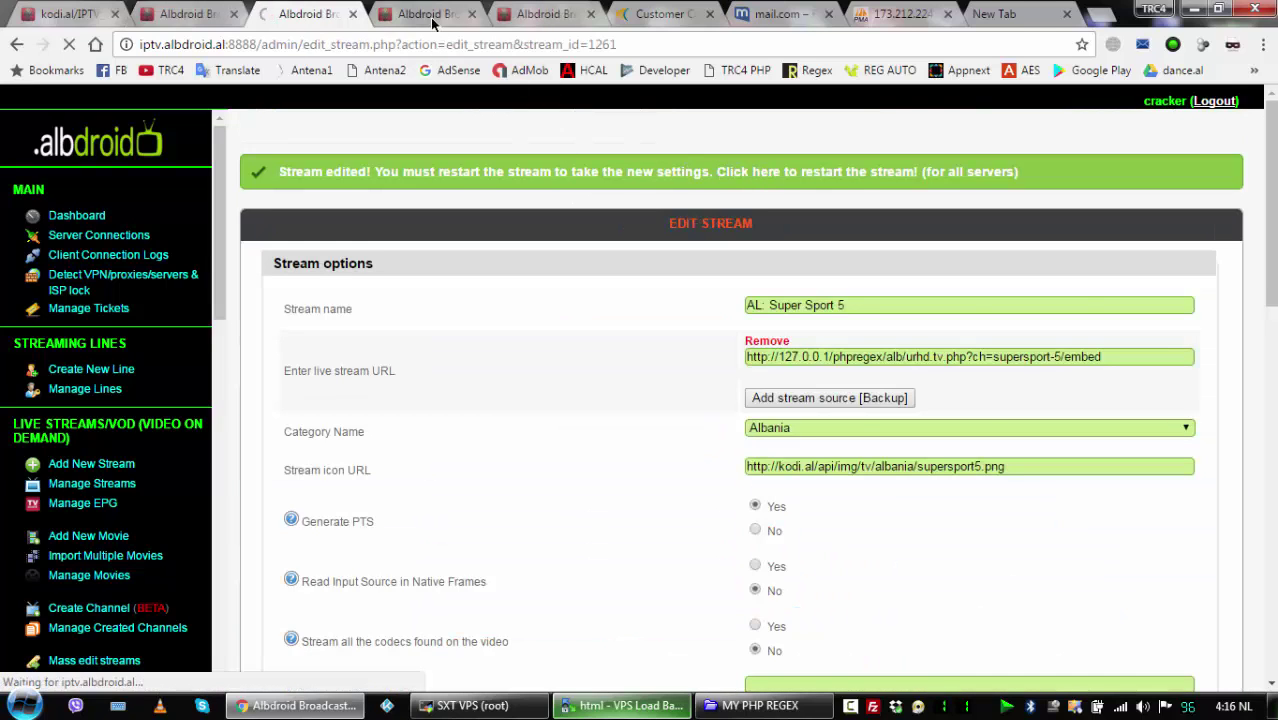
Save Film Komedi's data flow with TRC4 and Albdroid under Source; close the Super Sport 5 tab.
{"action": "left_click", "coordinate": [430, 14]}
{"action": "scroll", "coordinate": [1008, 466], "scroll_direction": "down", "scroll_amount": 15}
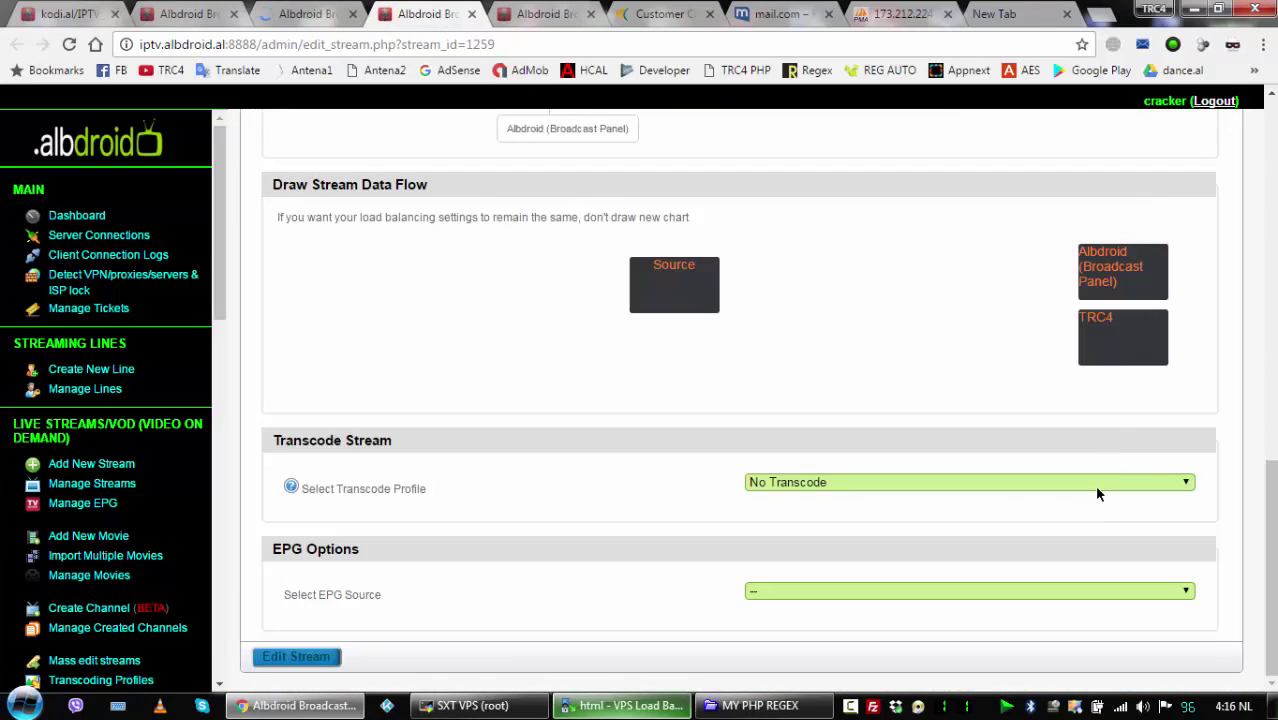
{"action": "scroll", "coordinate": [446, 604], "scroll_direction": "down", "scroll_amount": 1}
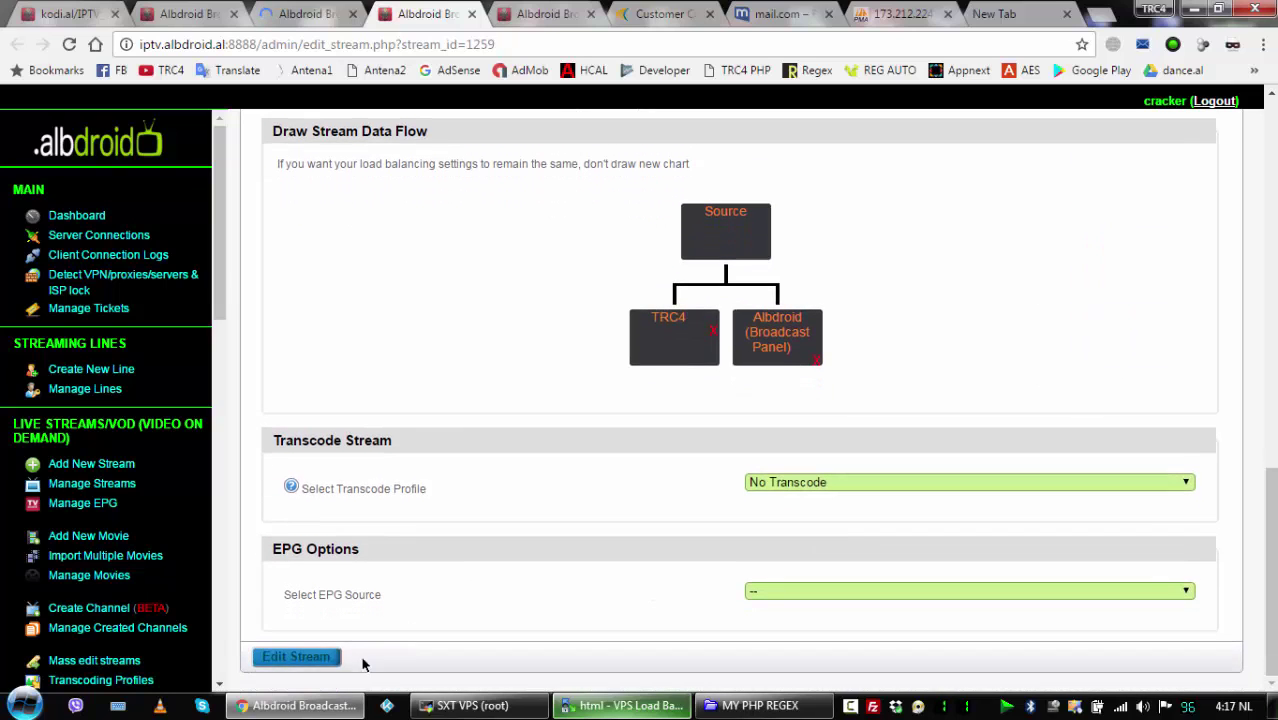
{"action": "left_click", "coordinate": [322, 658]}
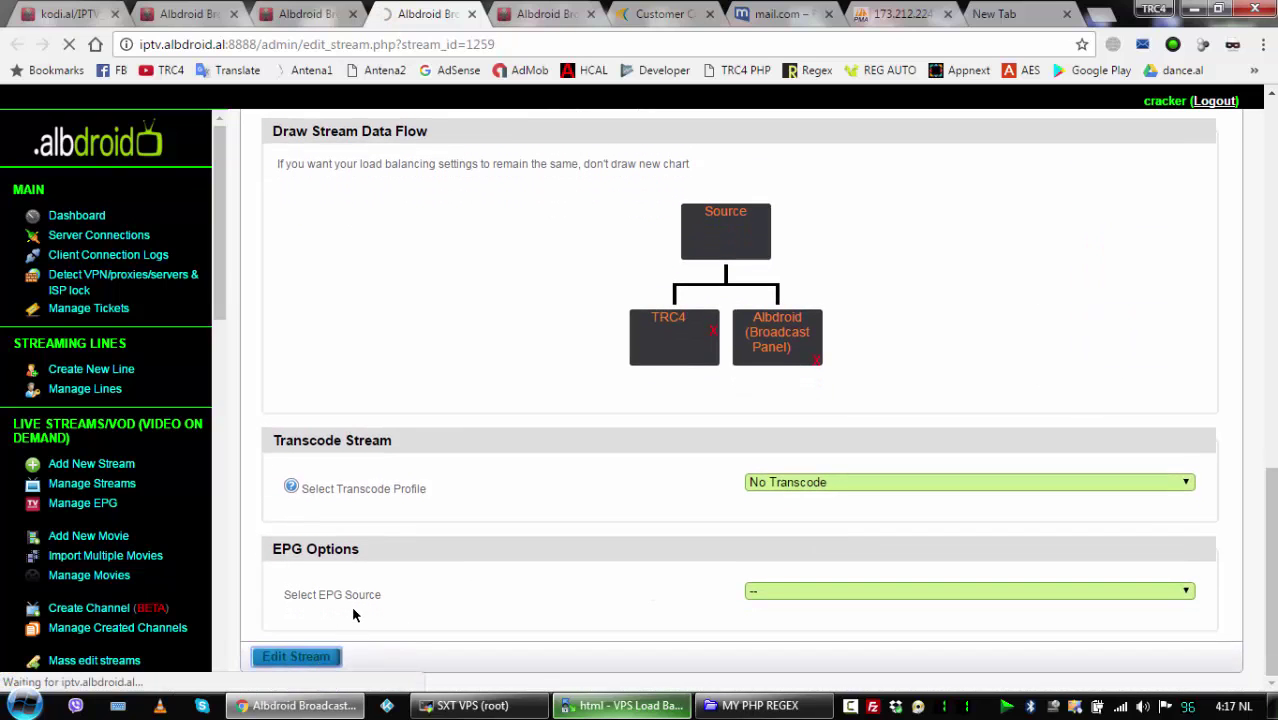
{"action": "left_click", "coordinate": [305, 15]}
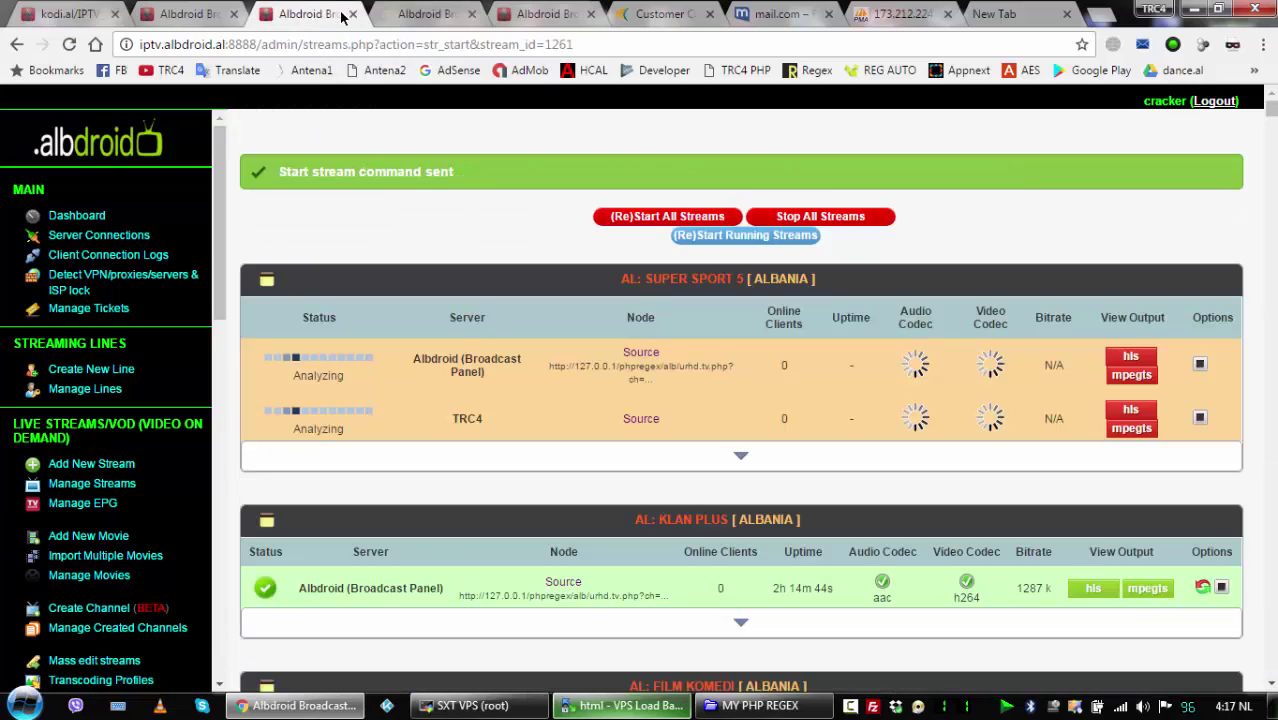
{"action": "left_click", "coordinate": [353, 14]}
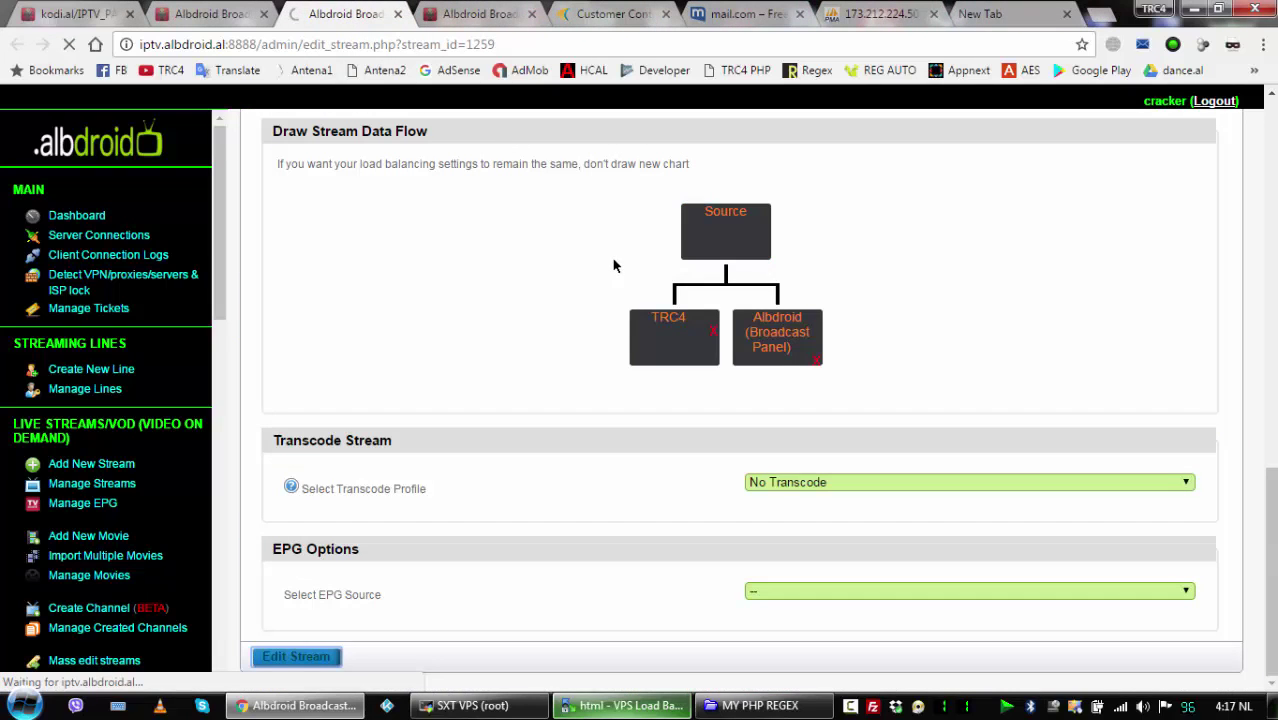
Redraw Film Dy's data flow with TRC4 and Albdroid under Source and save it.
{"action": "left_click", "coordinate": [474, 15]}
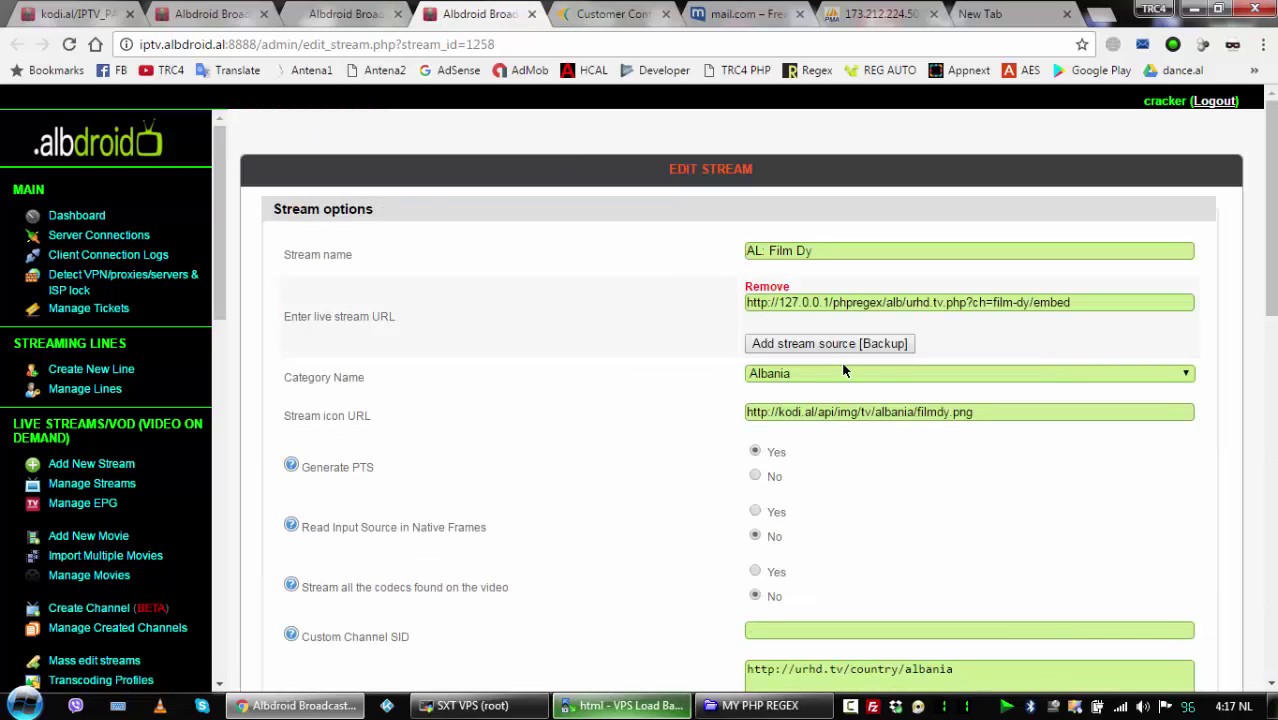
{"action": "scroll", "coordinate": [842, 370], "scroll_direction": "down", "scroll_amount": 10}
{"action": "left_click_drag", "start_coordinate": [1113, 317], "coordinate": [668, 365]}
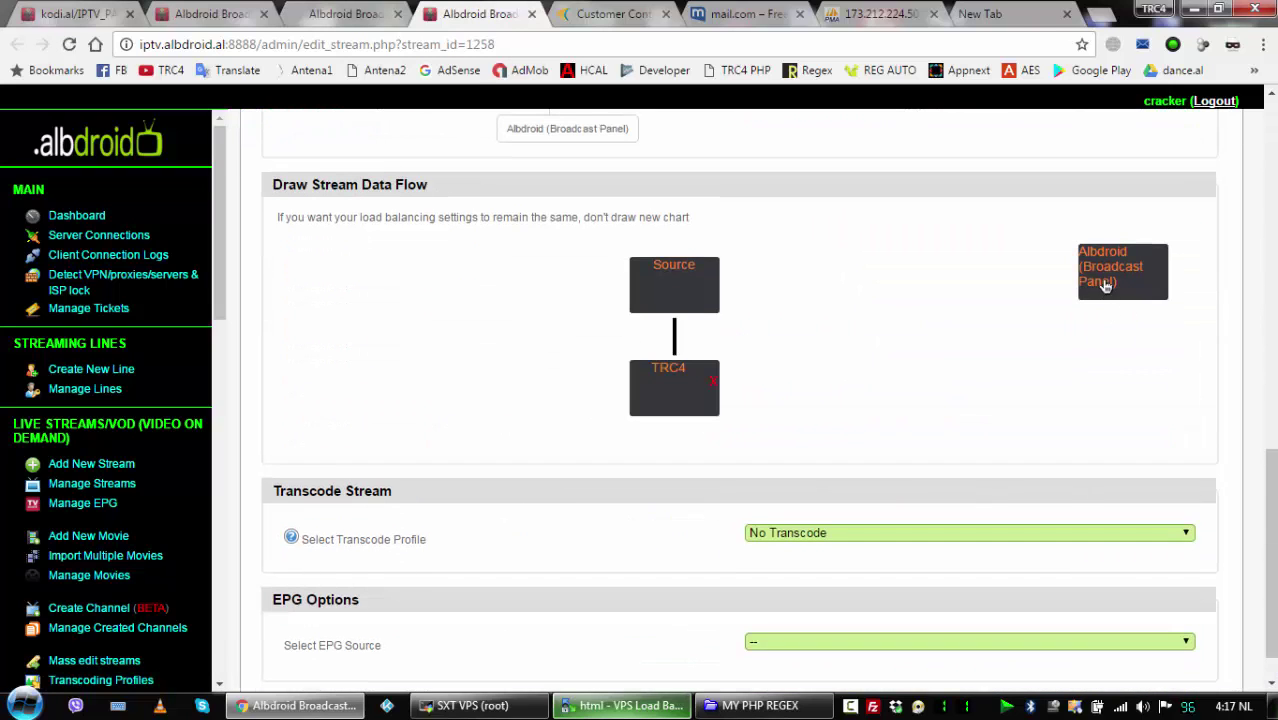
{"action": "left_click_drag", "start_coordinate": [1110, 270], "coordinate": [649, 438]}
{"action": "scroll", "coordinate": [500, 530], "scroll_direction": "down", "scroll_amount": 1}
{"action": "left_click", "coordinate": [319, 658]}
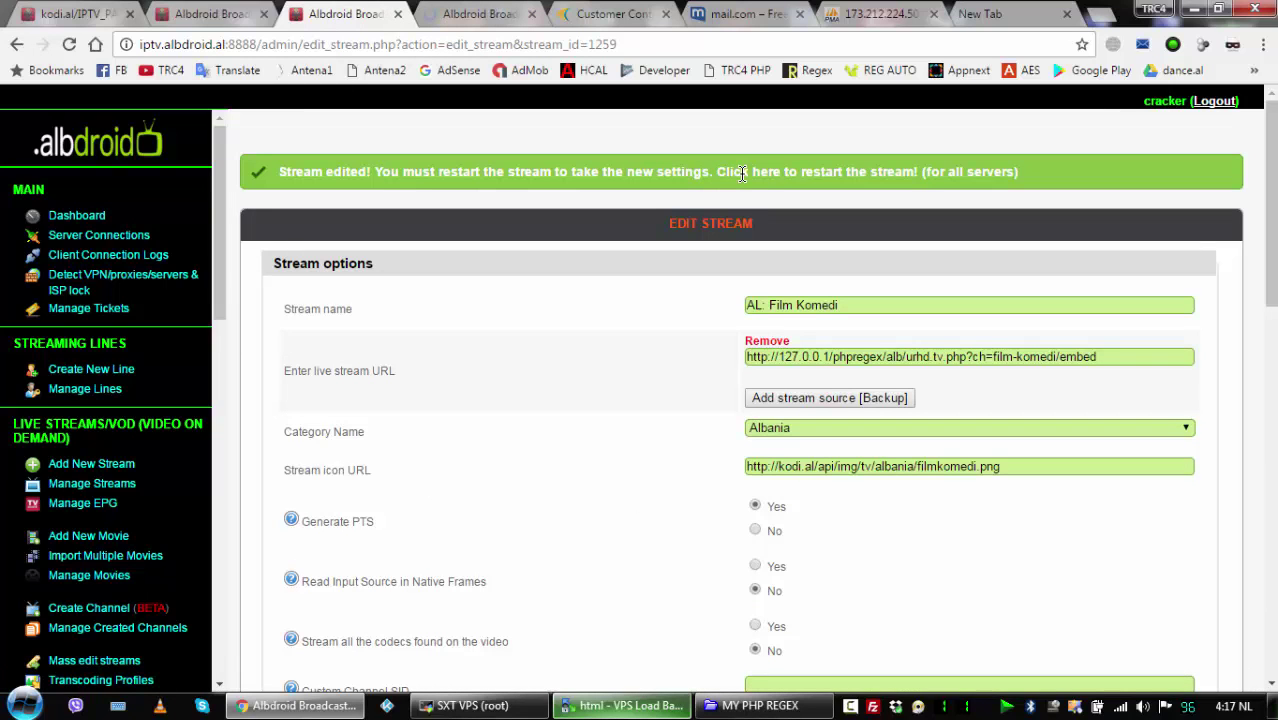
Restart Film Komedi and Film Dy on all servers from their saved banners.
{"action": "left_click", "coordinate": [760, 173]}
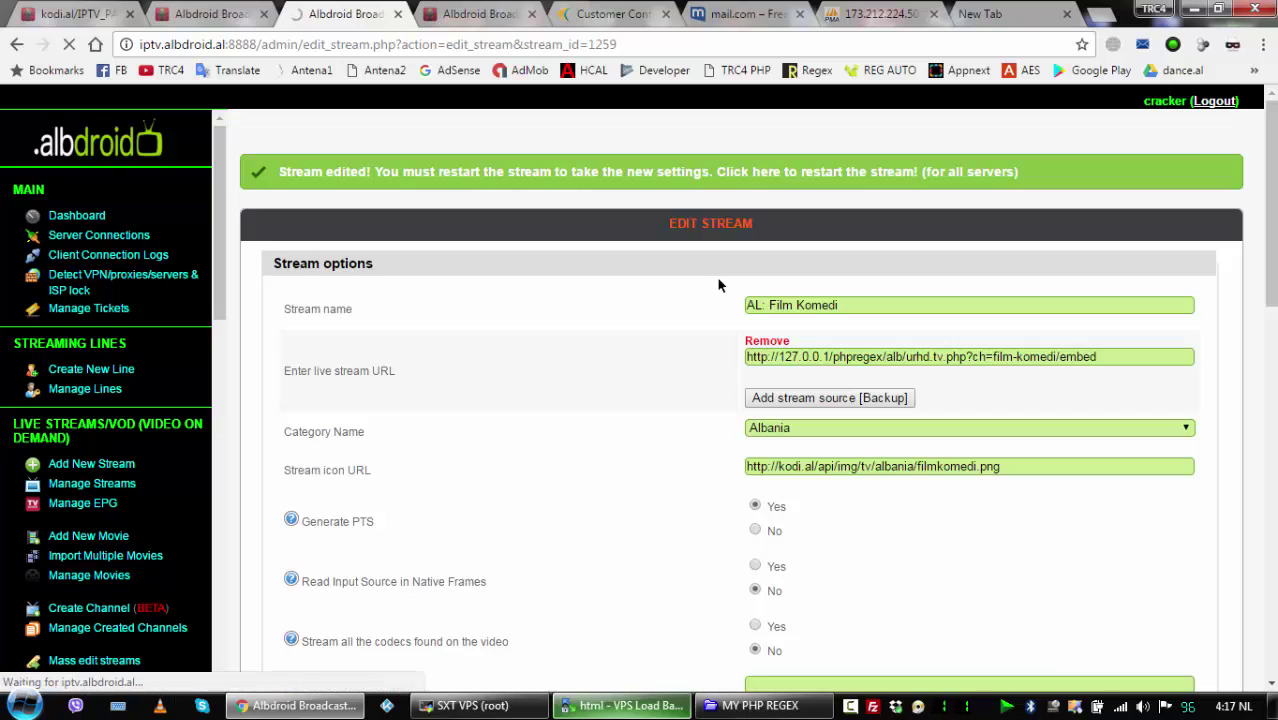
{"action": "key", "text": "ctrl+Tab"}
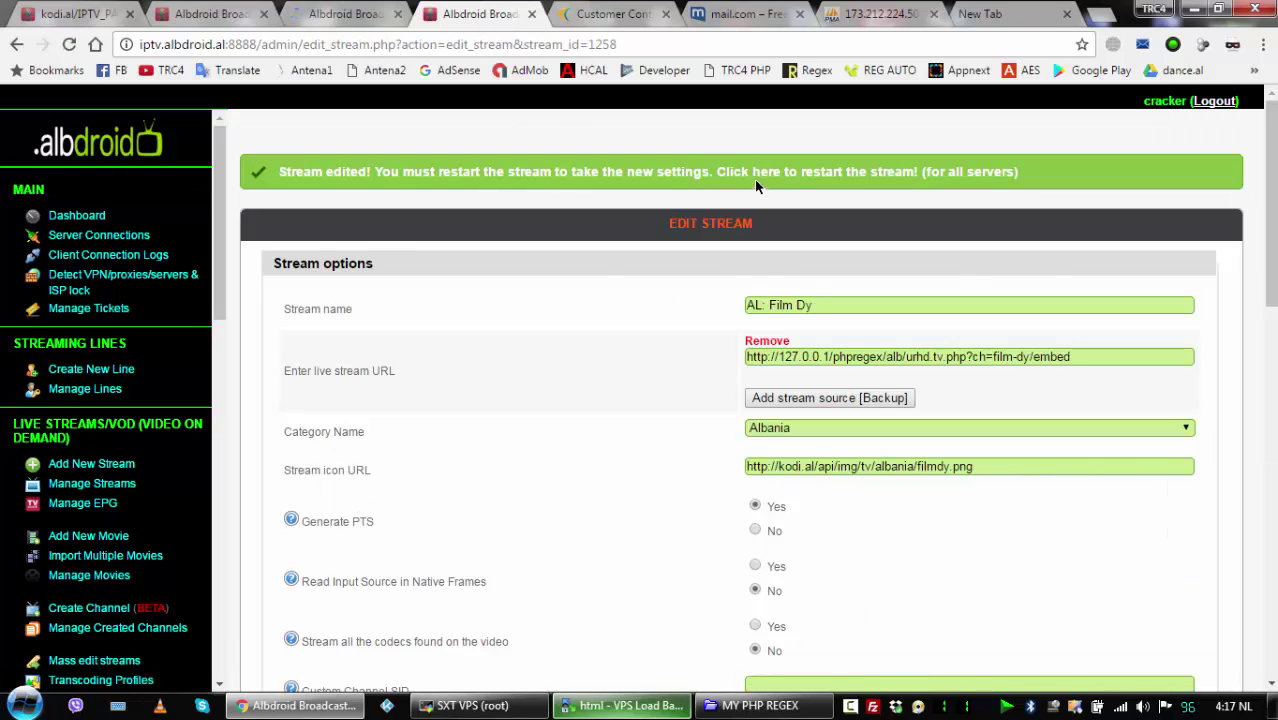
{"action": "left_click", "coordinate": [757, 176]}
{"action": "key", "text": "ctrl+shift+Tab"}
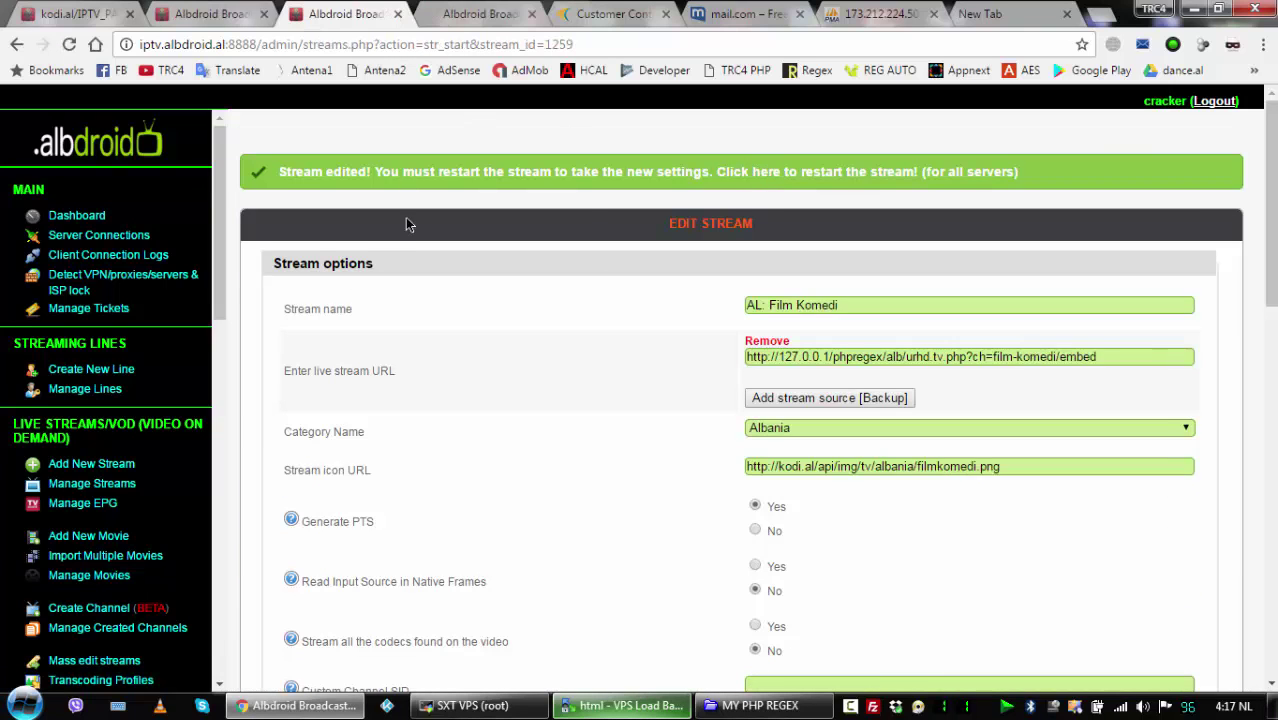
{"action": "left_click", "coordinate": [467, 13]}
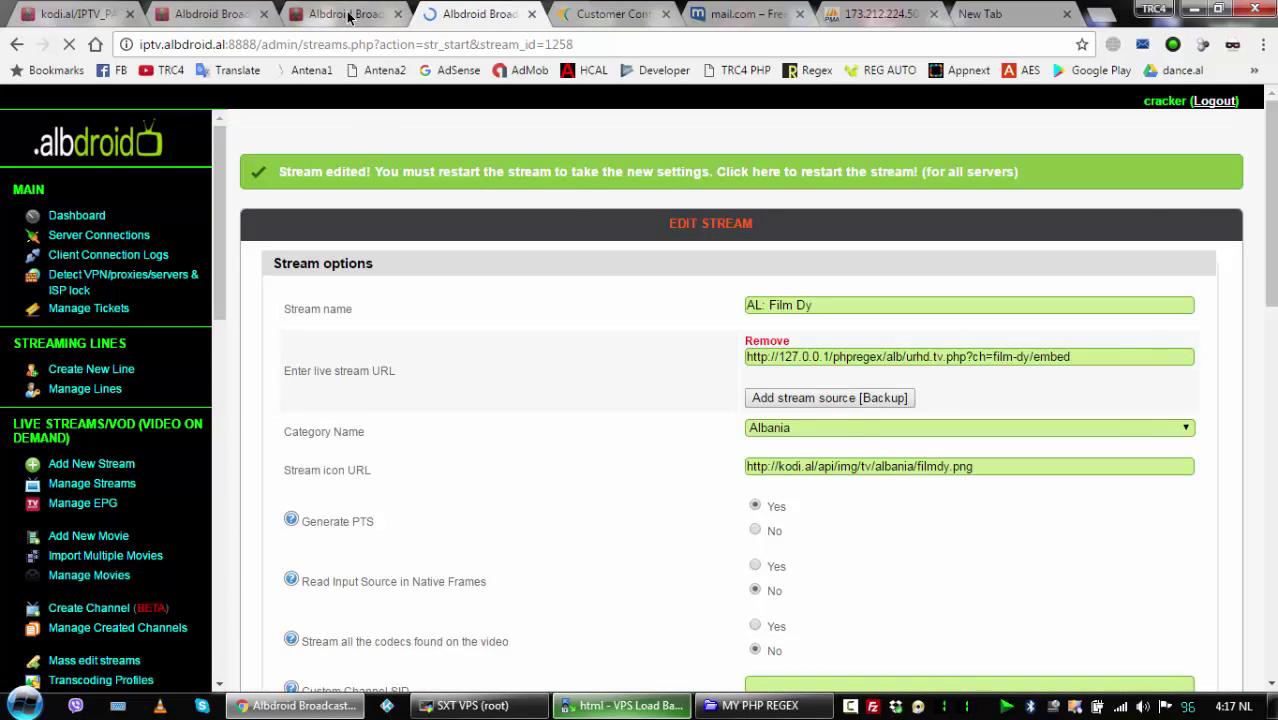
{"action": "key", "text": "ctrl+shift+Tab"}
{"action": "scroll", "coordinate": [687, 356], "scroll_direction": "down", "scroll_amount": 2}
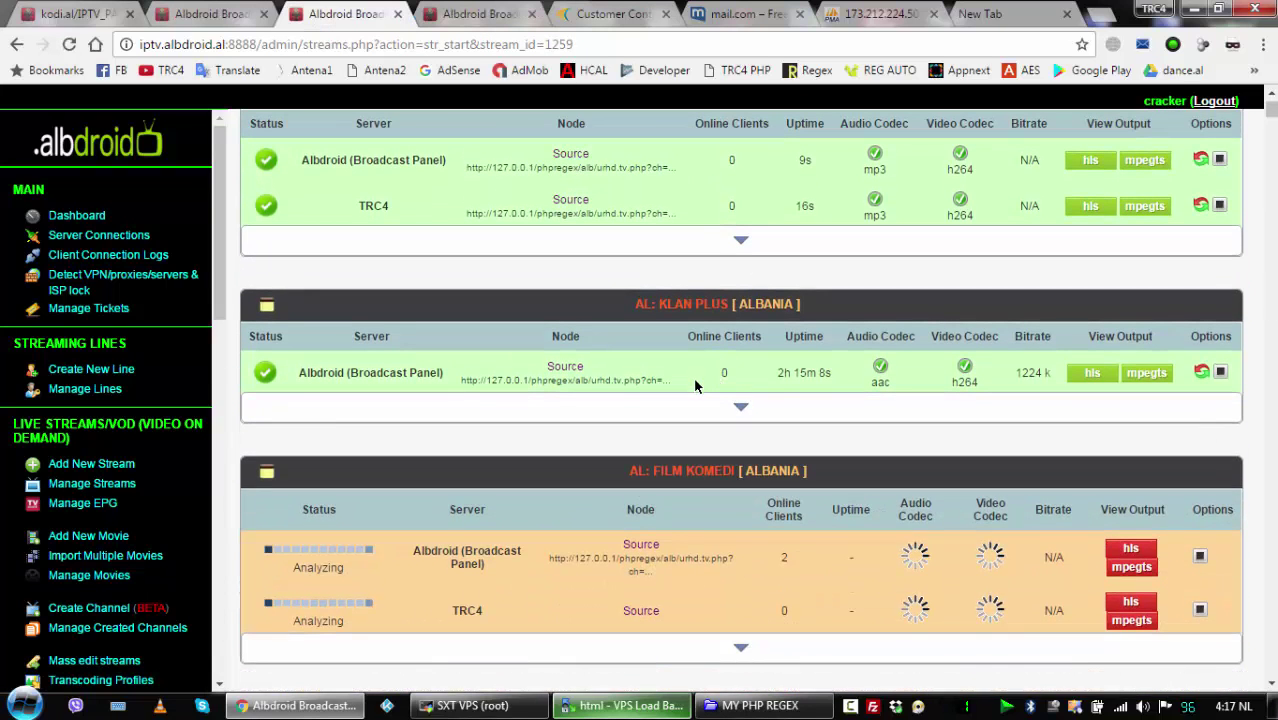